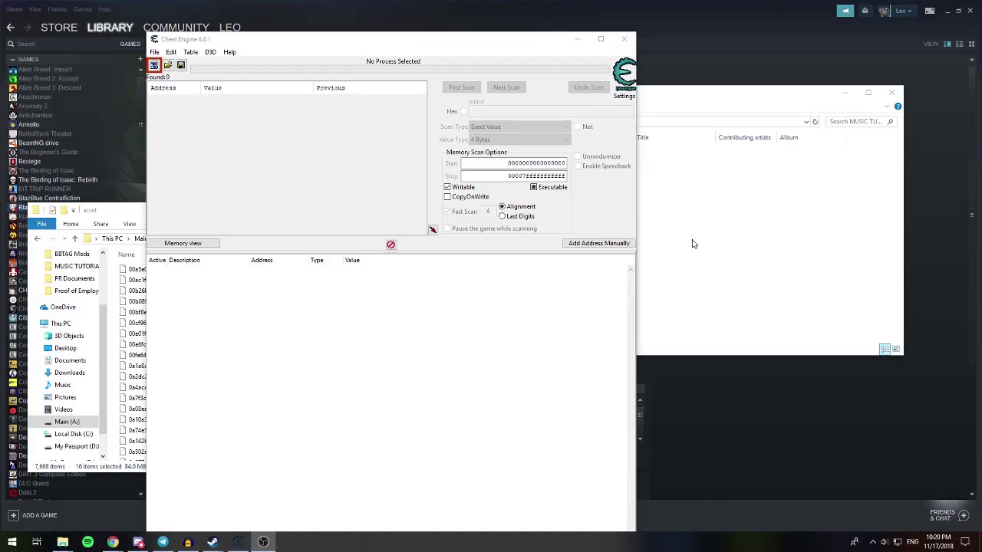
# - Cycle through the MUSIC TUTORIAL folder, the BlazBlue Steam page and Audacity, then minimise Audacity
pyautogui.click(693, 244)
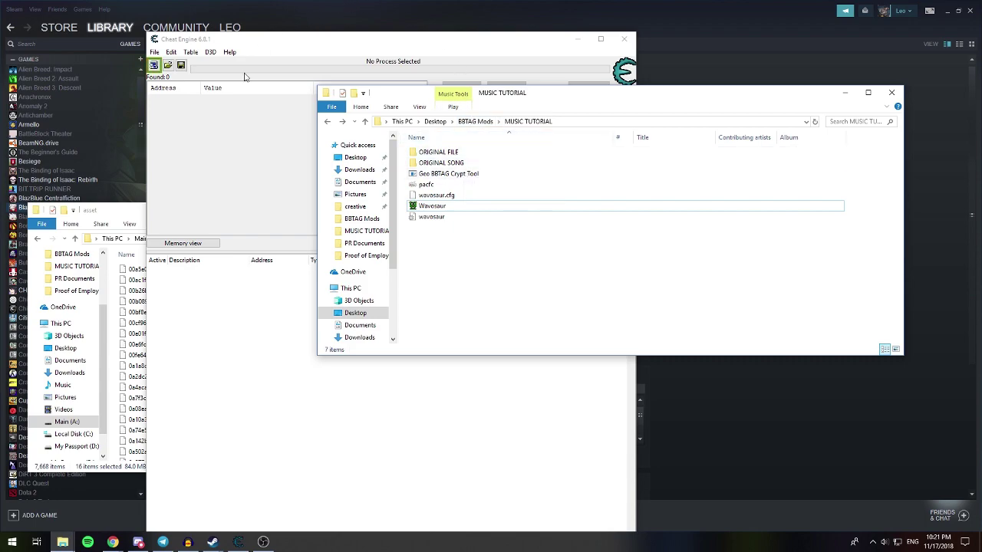
pyautogui.click(266, 15)
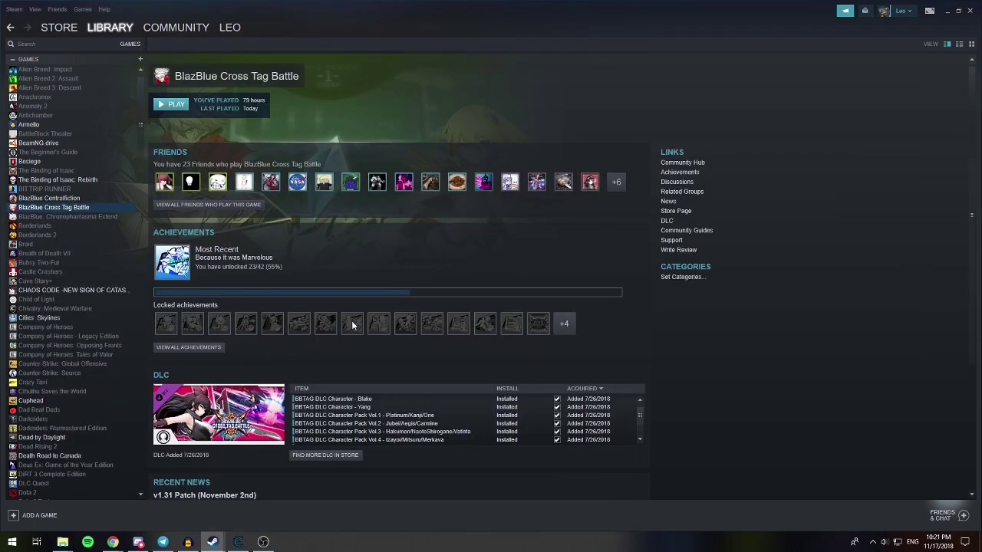
pyautogui.moveTo(66, 546)
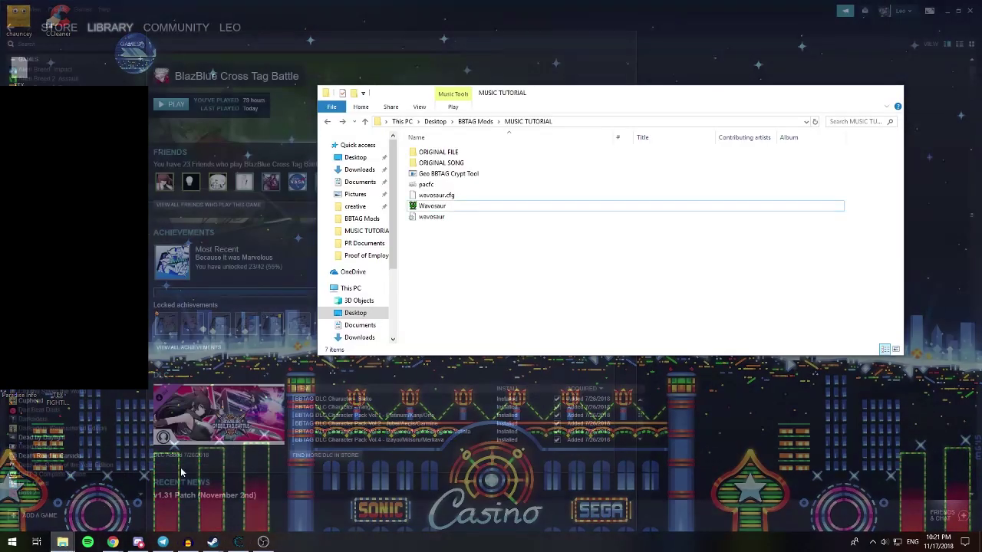
pyautogui.click(53, 510)
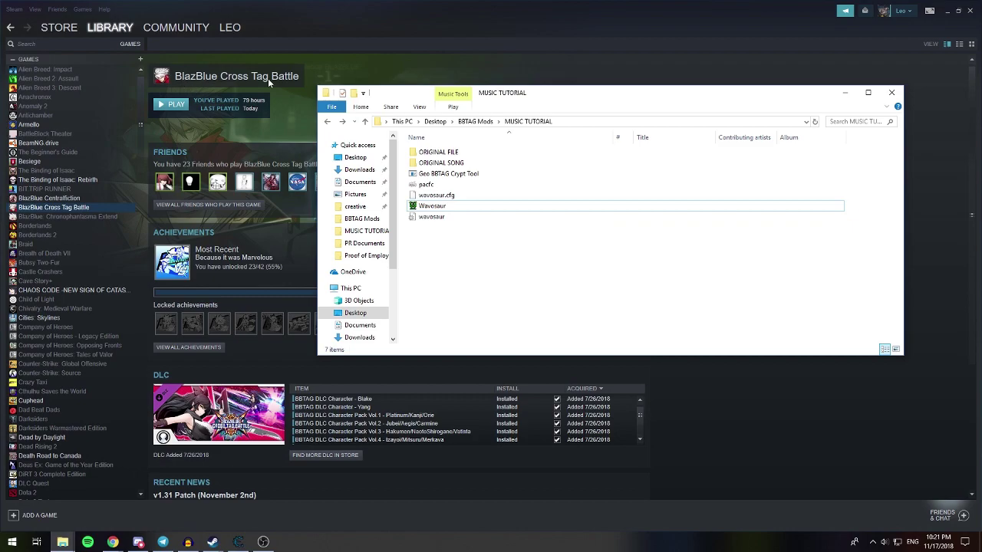
pyautogui.click(185, 543)
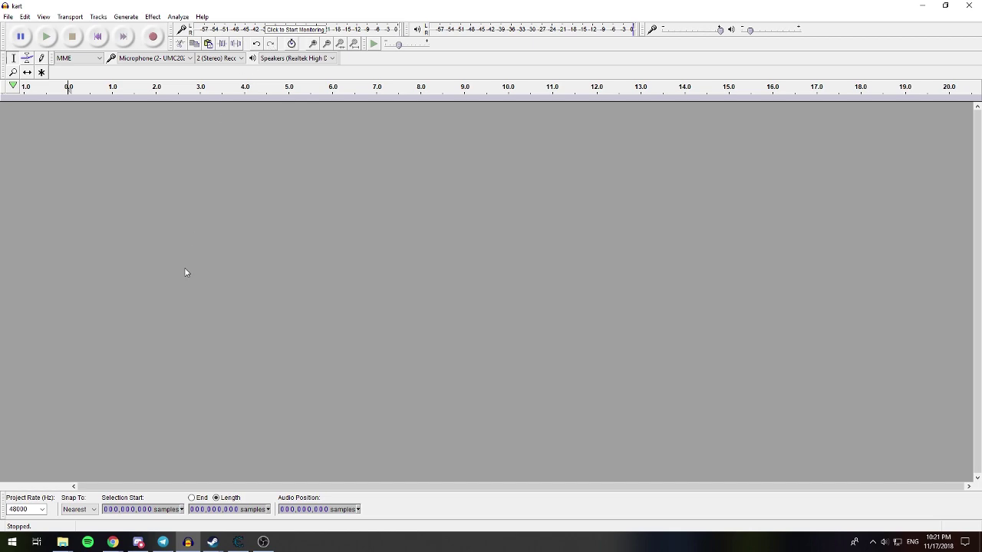
pyautogui.click(922, 5)
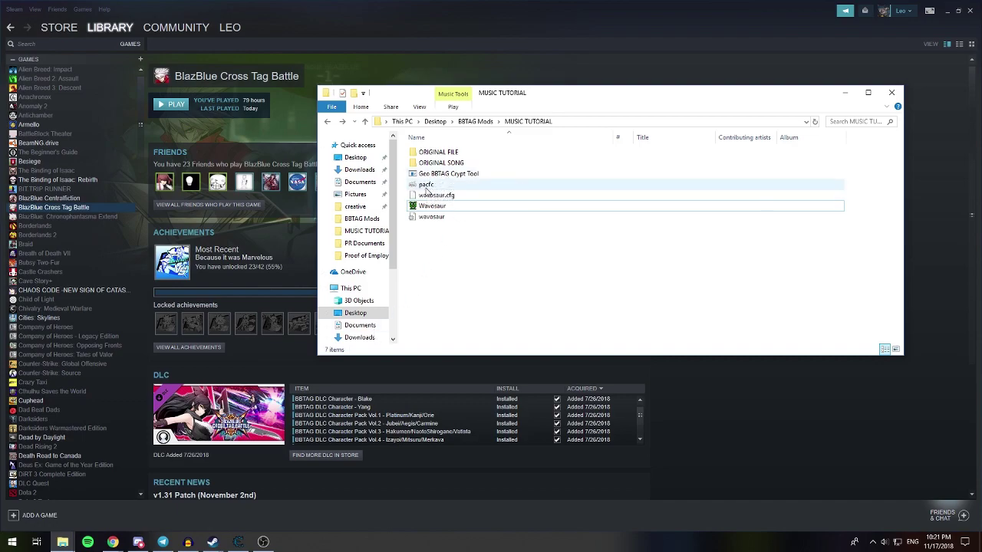
# - Select Wavosaur in the folder and search Windows for 'xact', then dismiss the search
pyautogui.click(442, 208)
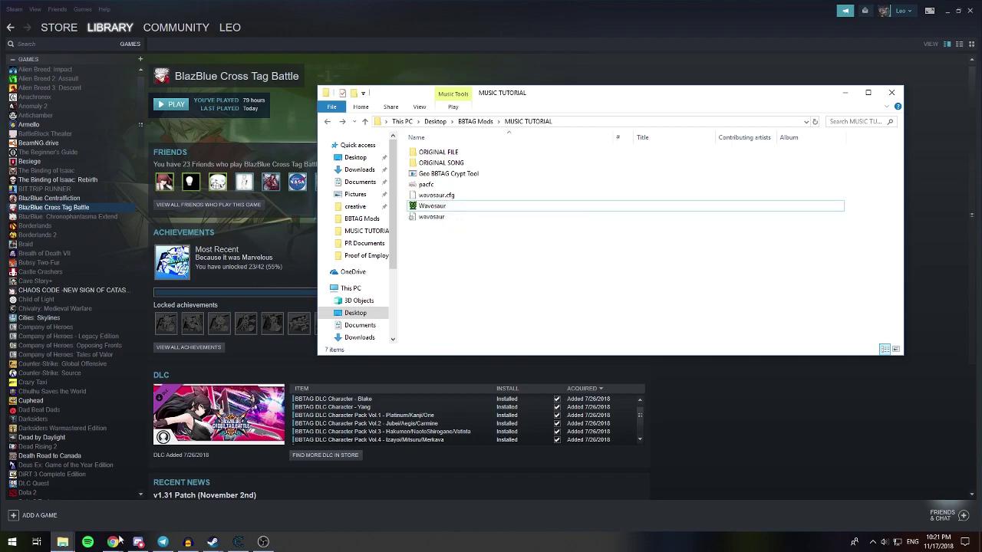
pyautogui.click(14, 543)
pyautogui.write('xact')
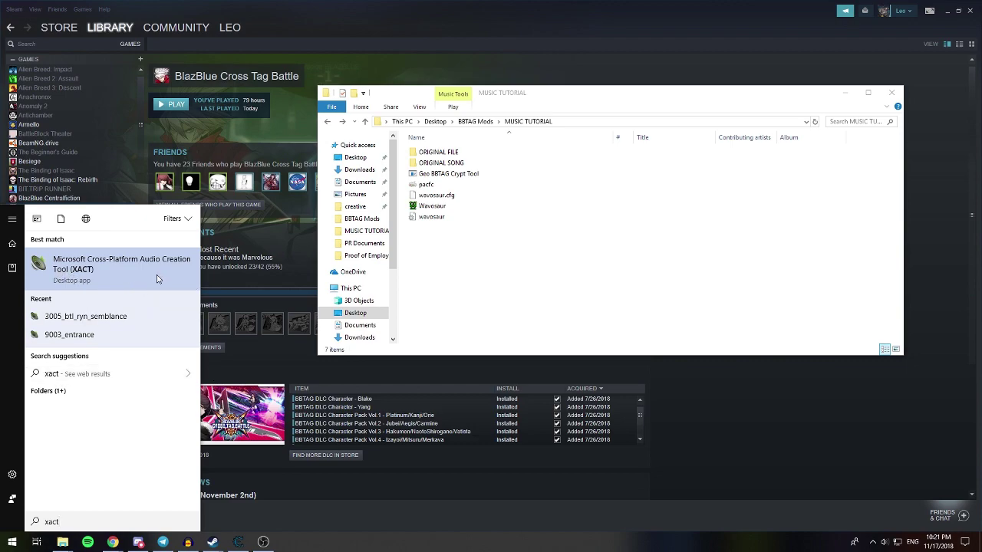
pyautogui.click(583, 281)
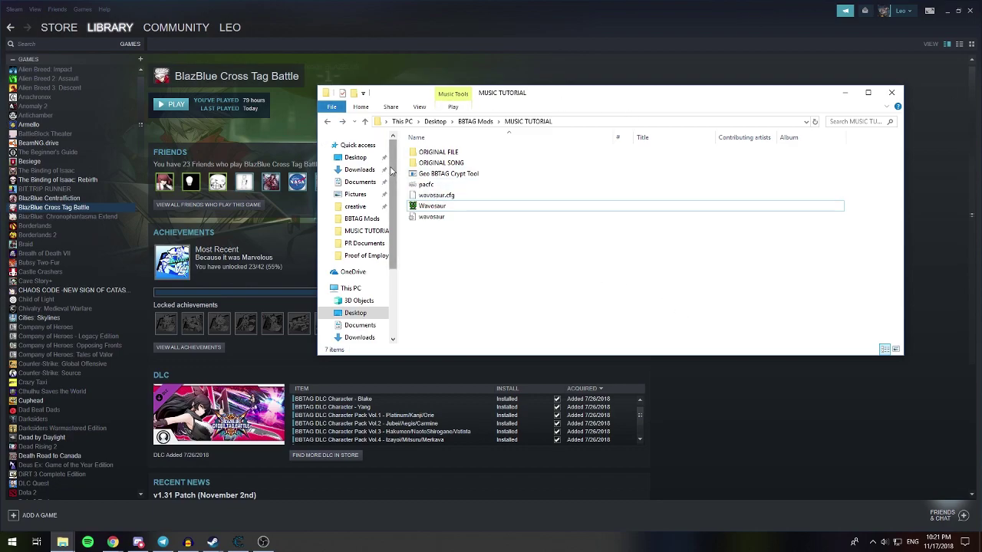
# - Put Cheat Engine 6.8.1 in front of the BBTAG MUSIC MOD spreadsheet
pyautogui.moveTo(237, 546)
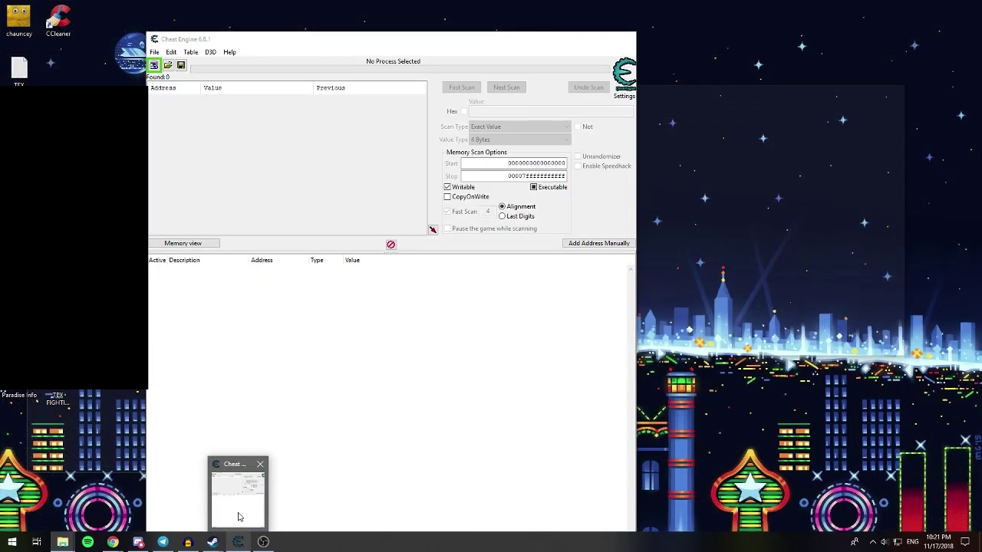
pyautogui.click(239, 515)
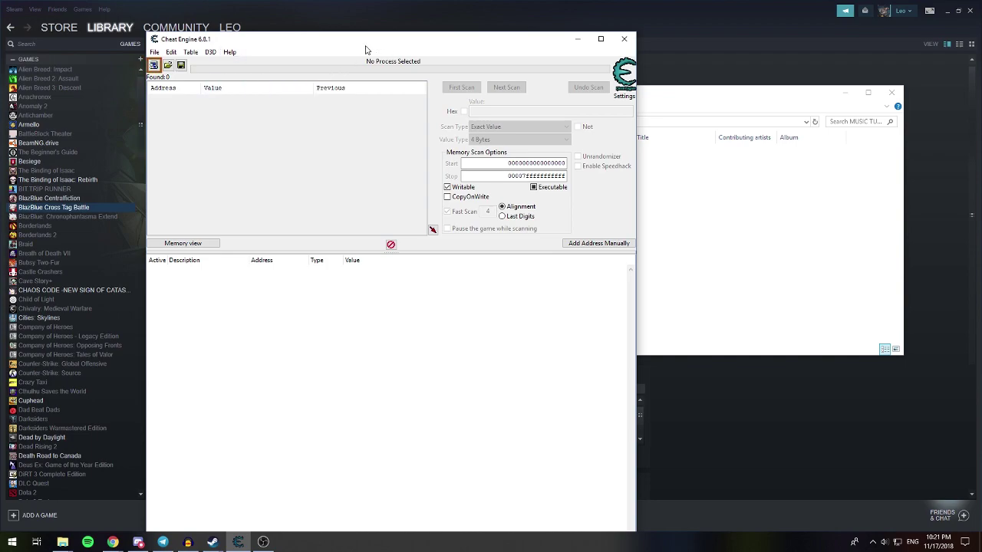
pyautogui.click(577, 39)
pyautogui.moveTo(115, 540)
pyautogui.click(192, 503)
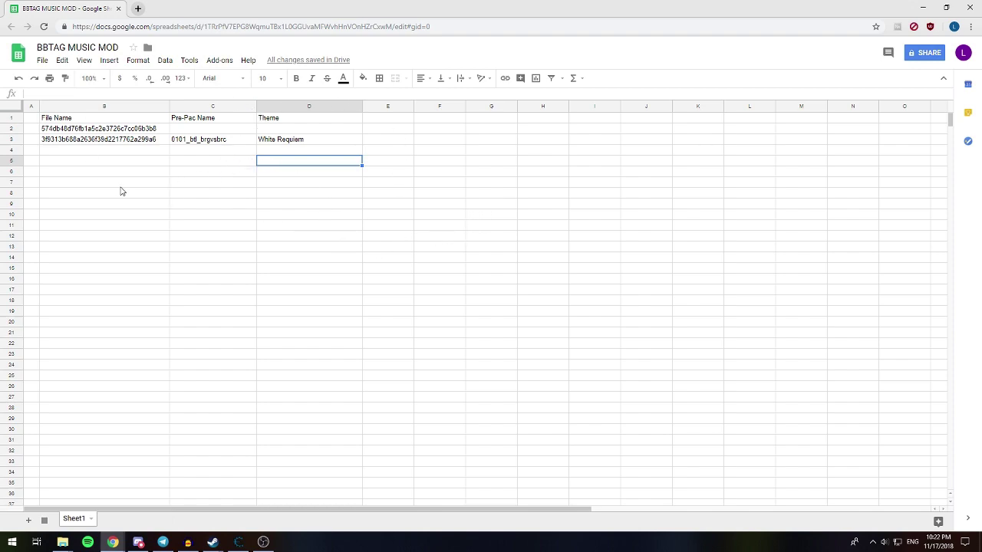
pyautogui.click(238, 542)
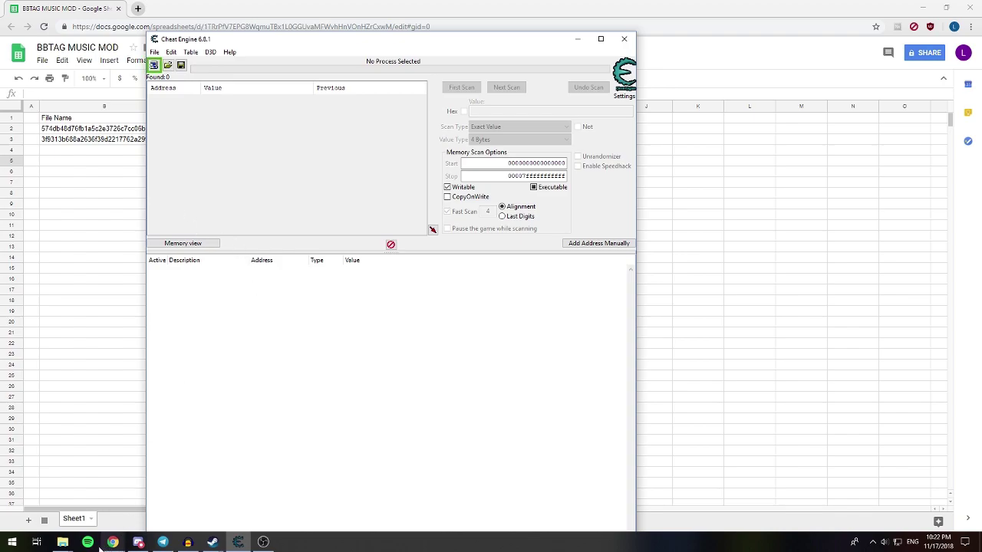
pyautogui.moveTo(65, 543)
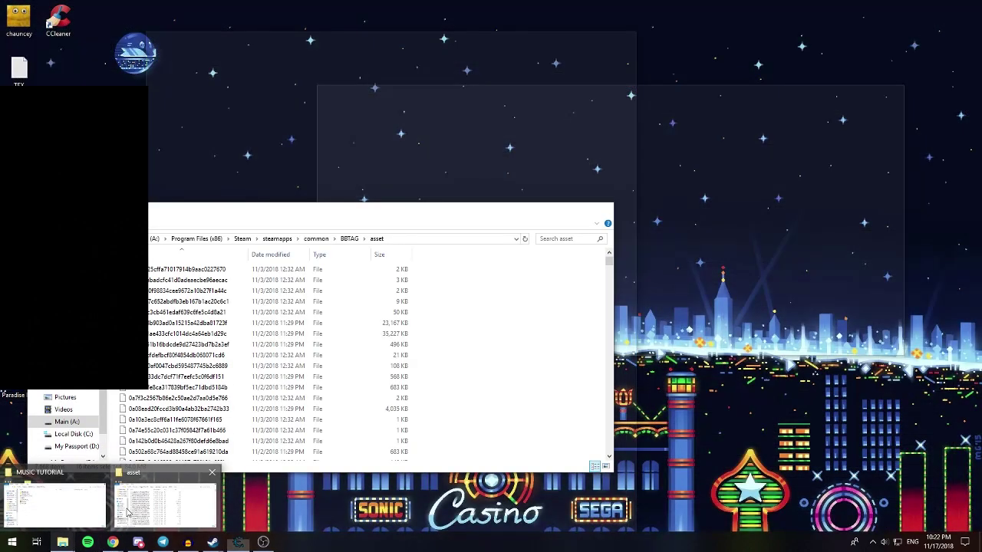
# - Scroll the BBTAG asset folder's 7,668 files and select the 42,046 KB hash-named file
pyautogui.click(165, 503)
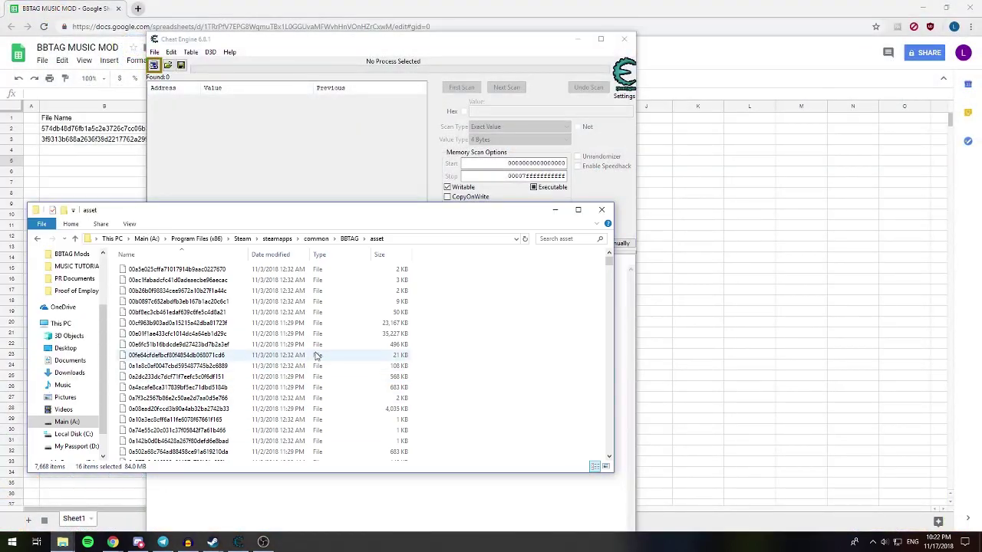
pyautogui.scroll(-20, 317, 356)
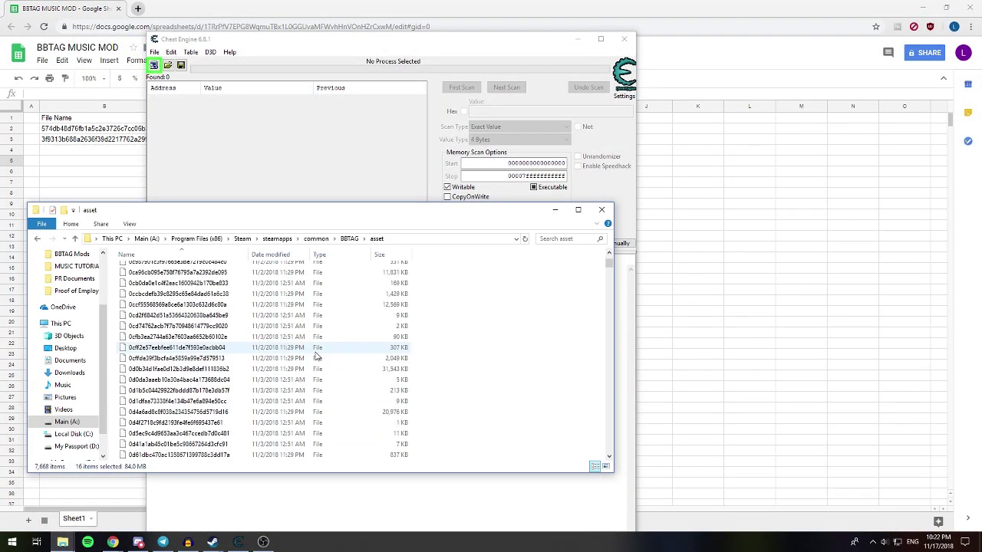
pyautogui.scroll(-12, 273, 354)
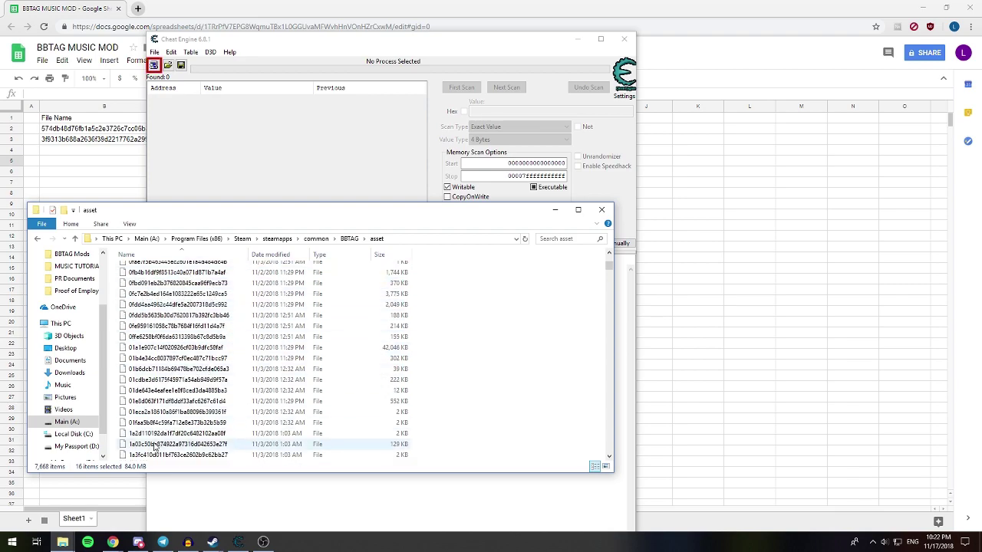
pyautogui.click(322, 348)
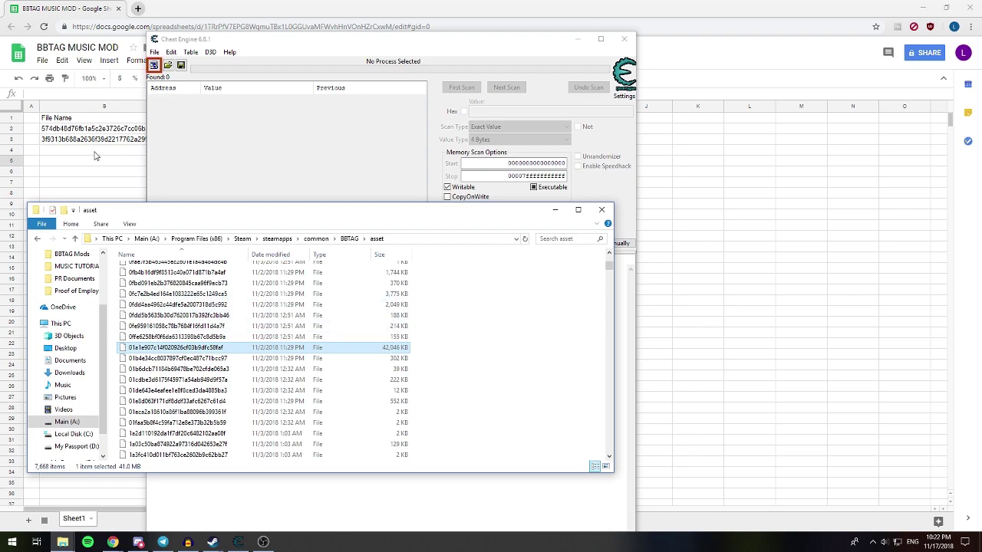
pyautogui.press('Up')
pyautogui.press('Up')
pyautogui.press('Up')
pyautogui.press('Up')
pyautogui.press('Down')
pyautogui.press('Down')
pyautogui.press('Down')
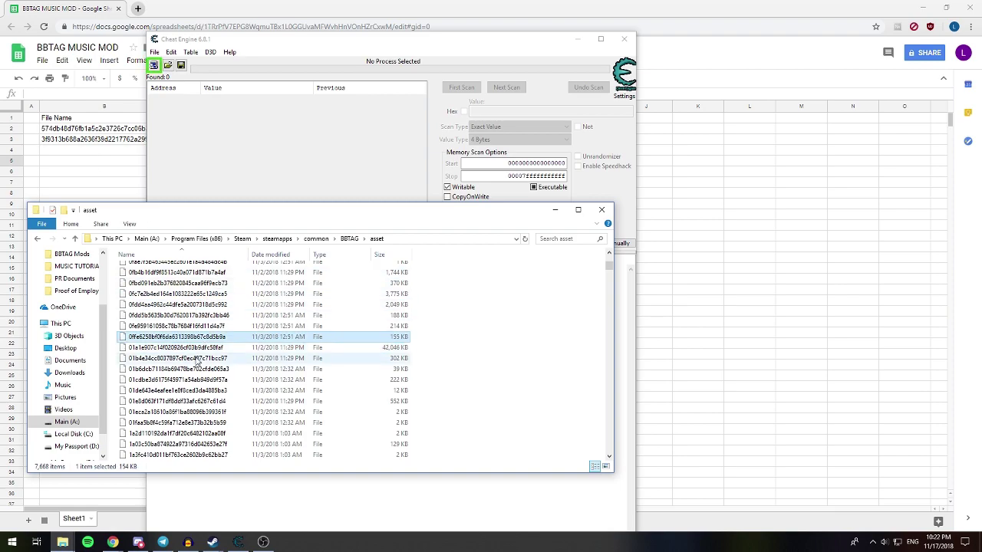
# - Select the White Requiem row (B3:D3) in the spreadsheet to read its hashed file name
pyautogui.click(125, 153)
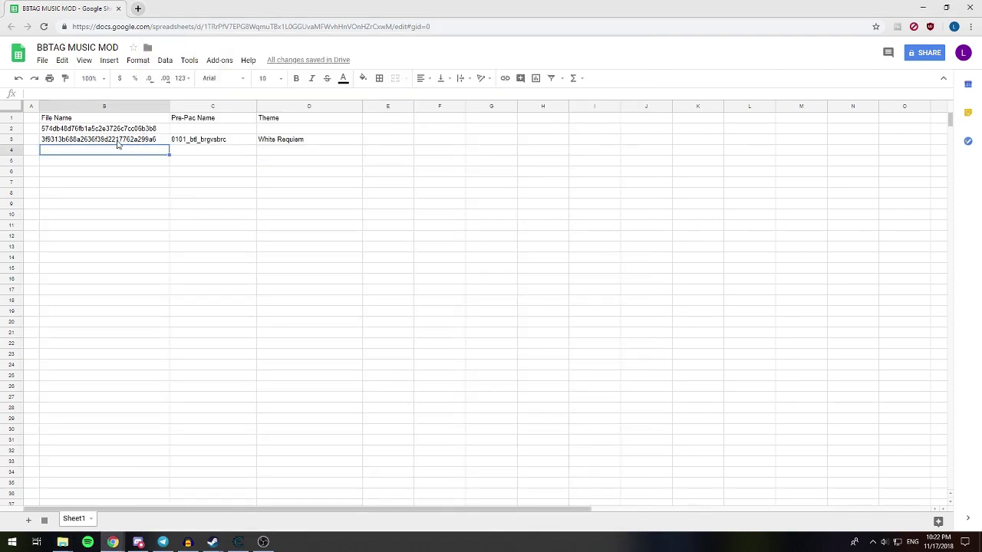
pyautogui.click(120, 143)
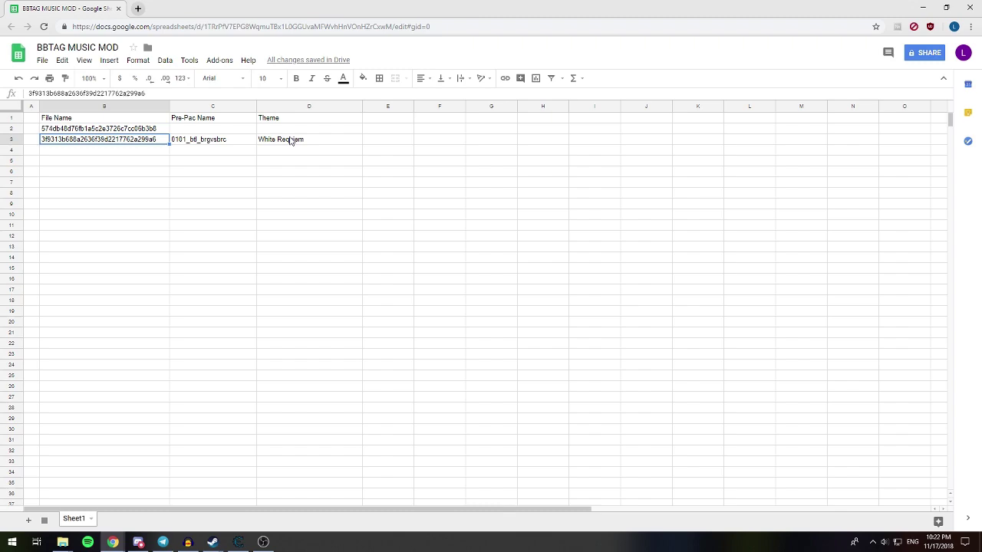
pyautogui.moveTo(278, 144); pyautogui.dragTo(143, 146)
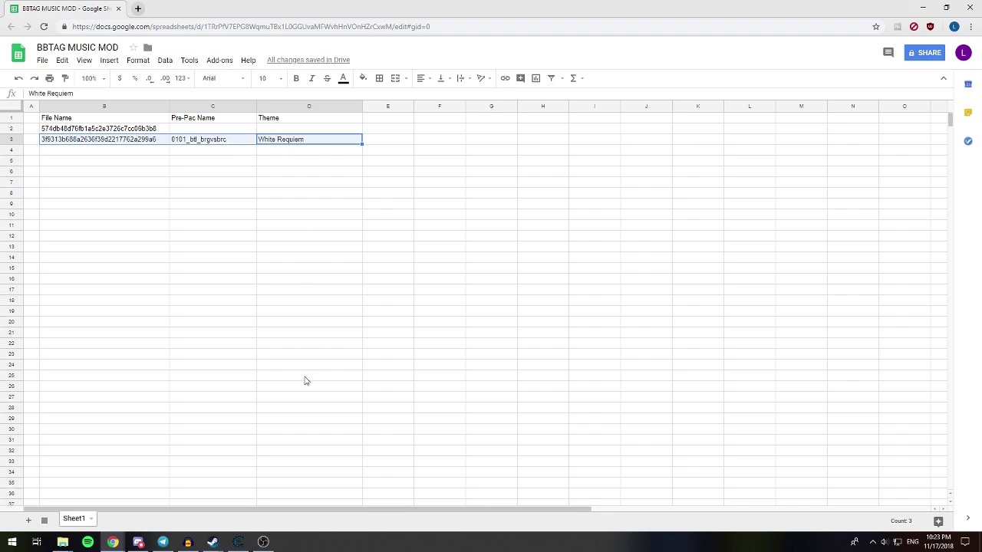
# - Glance at Cheat Engine, return to the spreadsheet, then close the asset folder window
pyautogui.click(238, 542)
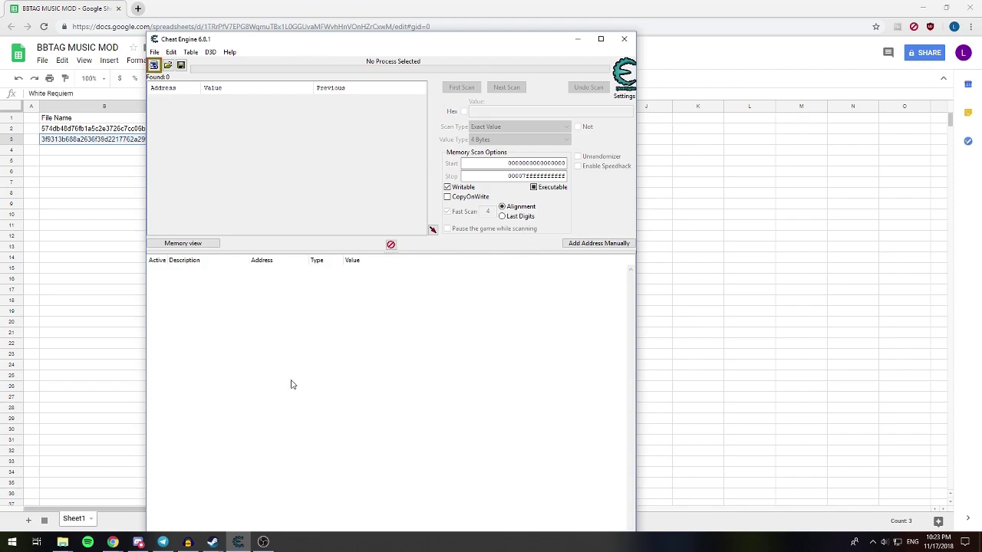
pyautogui.click(68, 144)
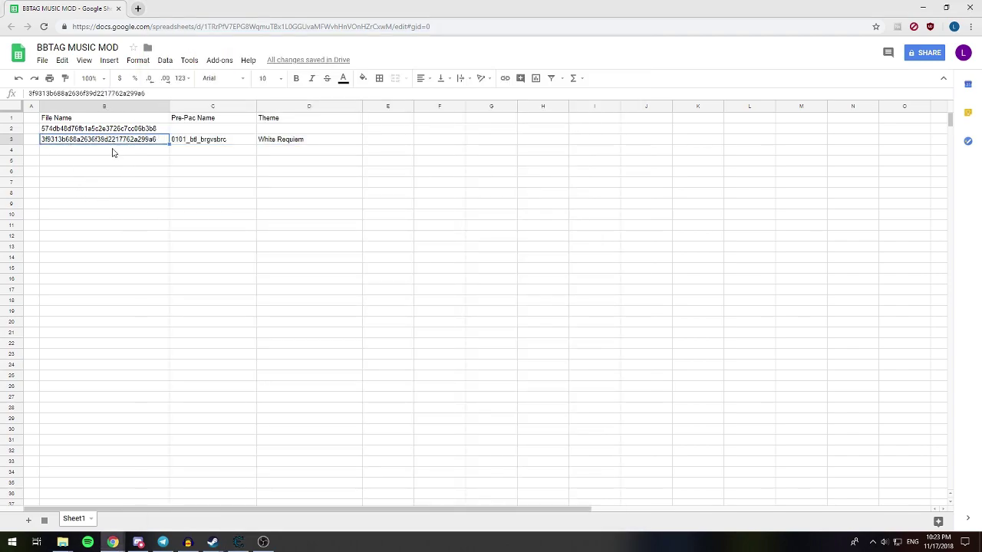
pyautogui.moveTo(62, 542)
pyautogui.click(167, 500)
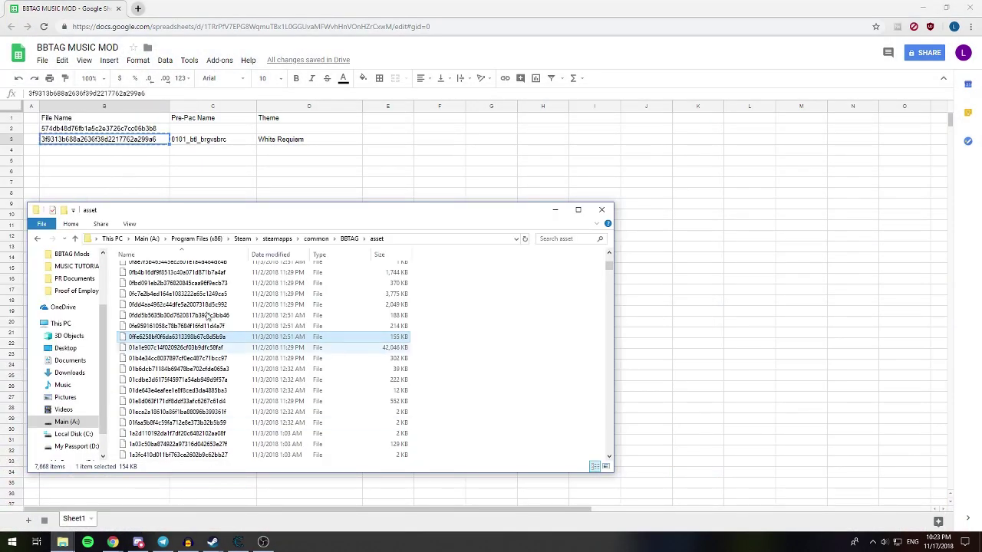
pyautogui.click(601, 210)
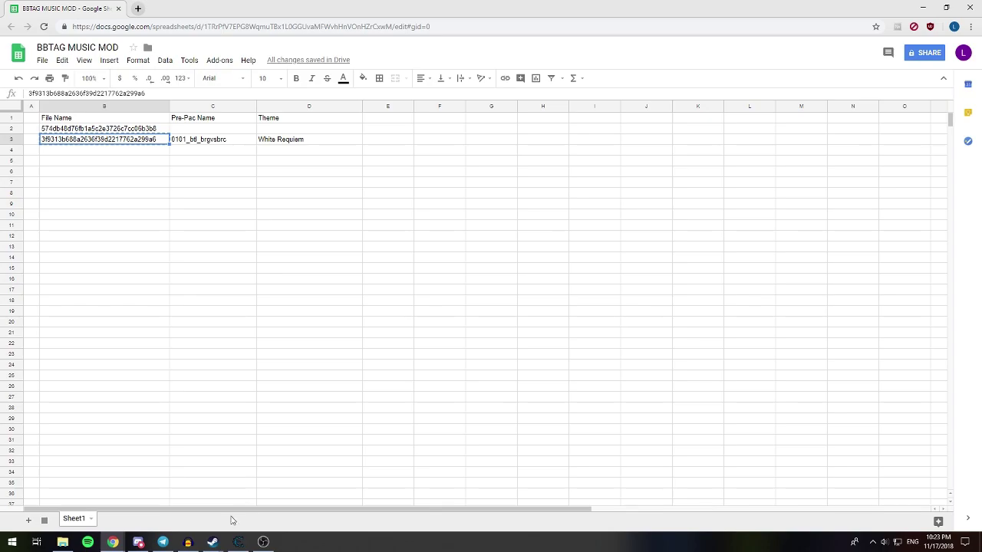
# - Browse BlazBlue Cross Tag Battle's local files from Steam Properties and enter its asset folder
pyautogui.moveTo(212, 541)
pyautogui.click(176, 495)
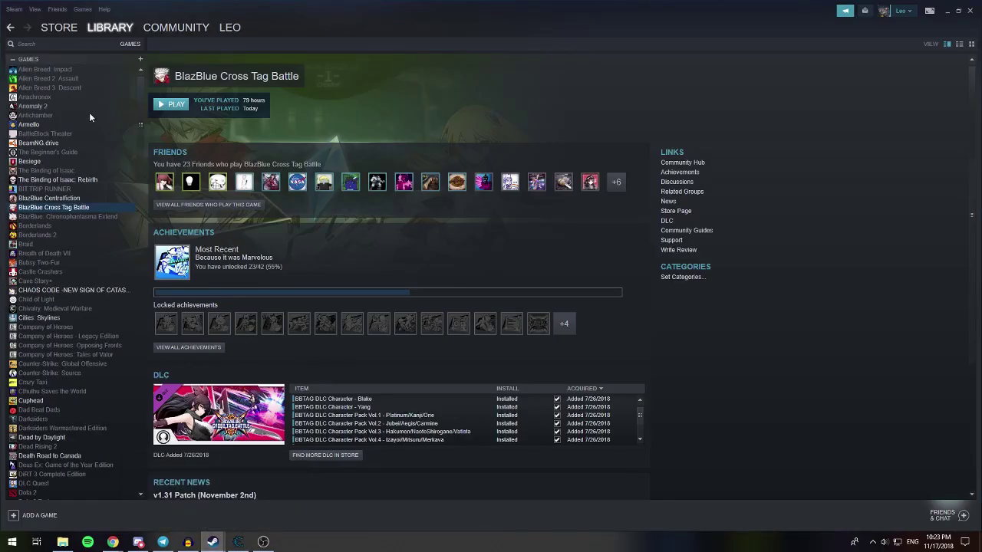
pyautogui.rightClick(49, 209)
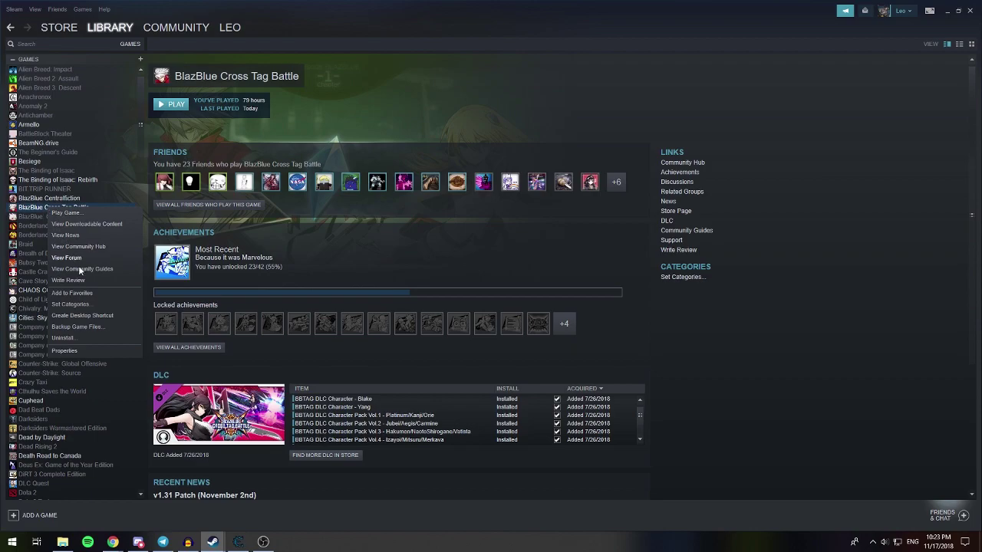
pyautogui.click(72, 351)
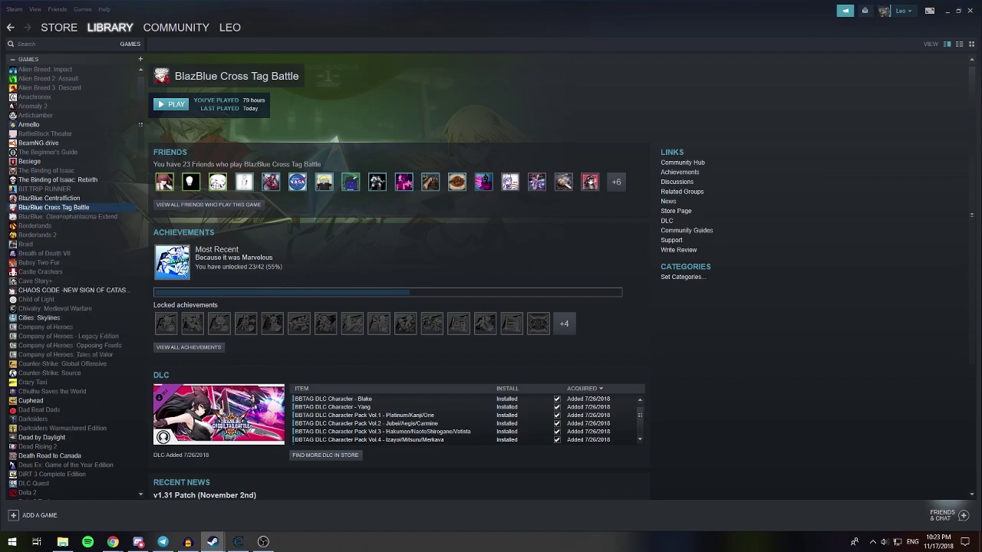
pyautogui.moveTo(333, 118); pyautogui.dragTo(627, 114)
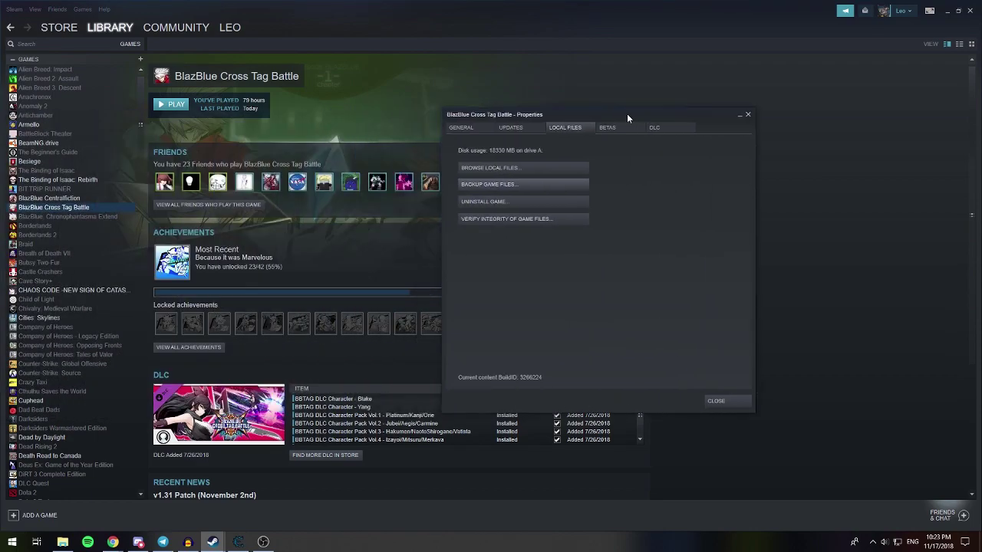
pyautogui.click(465, 127)
pyautogui.click(510, 127)
pyautogui.click(551, 129)
pyautogui.click(506, 169)
pyautogui.doubleClick(445, 167)
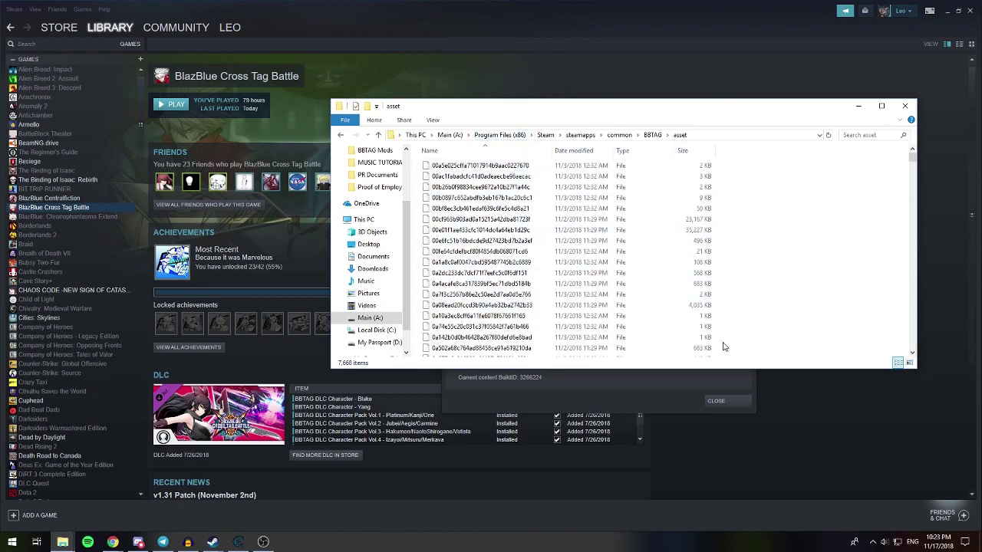
# - Search the asset folder for 3f9313b688a2636f39d2217762a299a6 and select the 11.6 MB match
pyautogui.moveTo(587, 107); pyautogui.dragTo(318, 119)
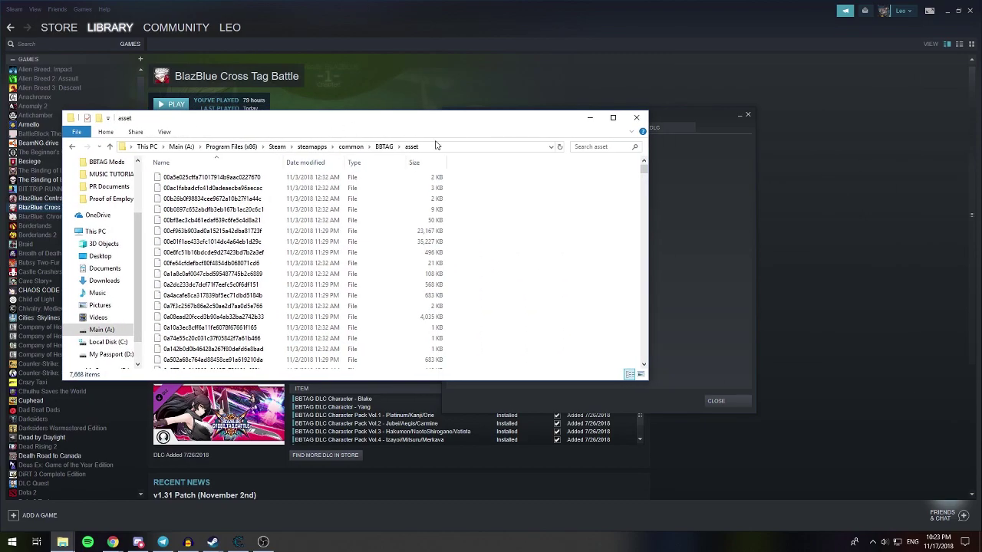
pyautogui.click(590, 147)
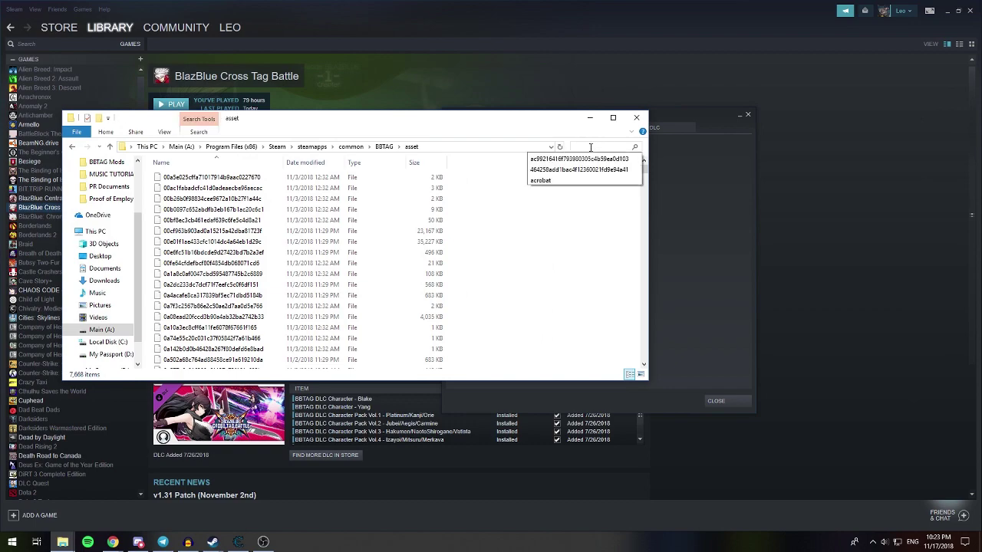
pyautogui.write('3f9313b688a2636f39d2217762a299a6')
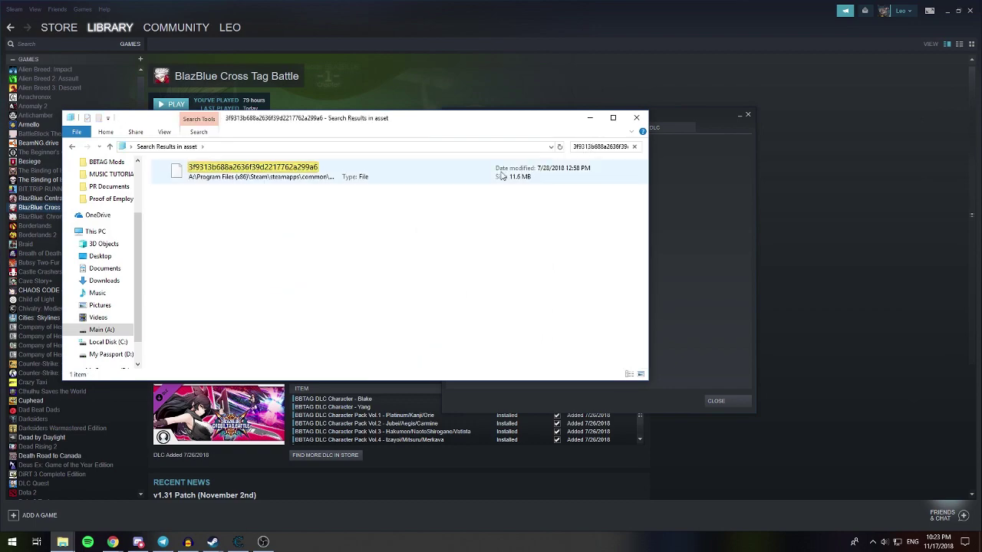
pyautogui.click(328, 175)
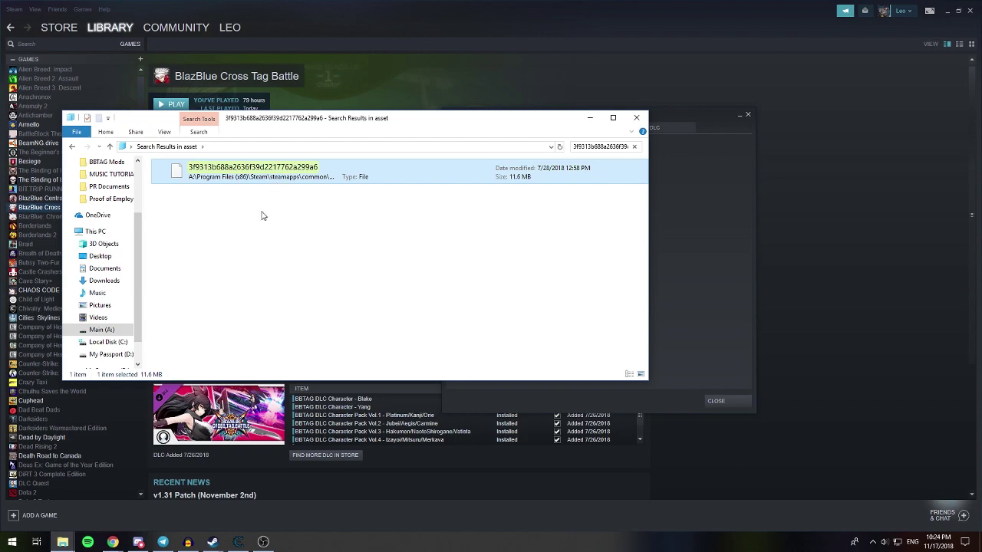
pyautogui.click(63, 542)
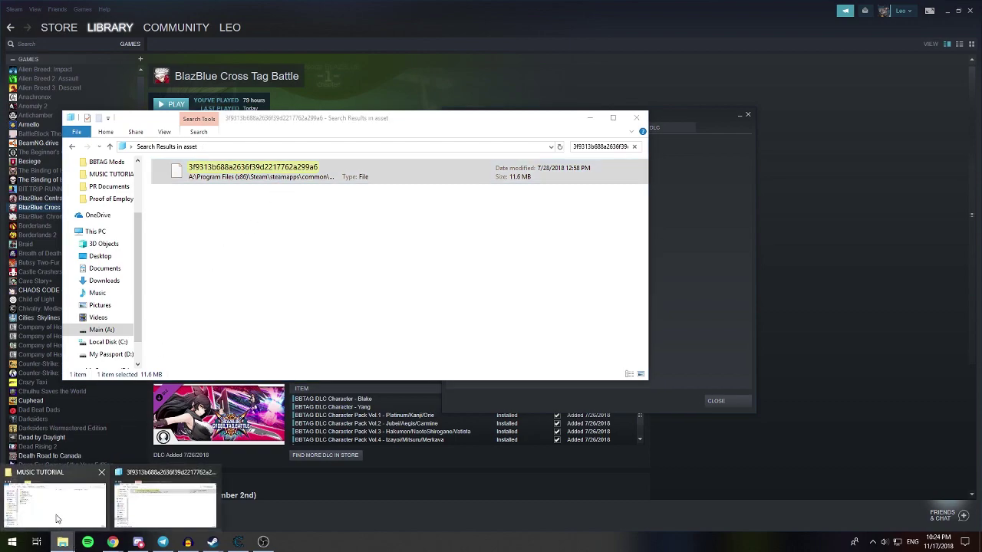
# - Paste a backup of the 3f9313b688a2636f39d2217762a299a6 asset file into the ORIGINAL FILE folder
pyautogui.click(56, 515)
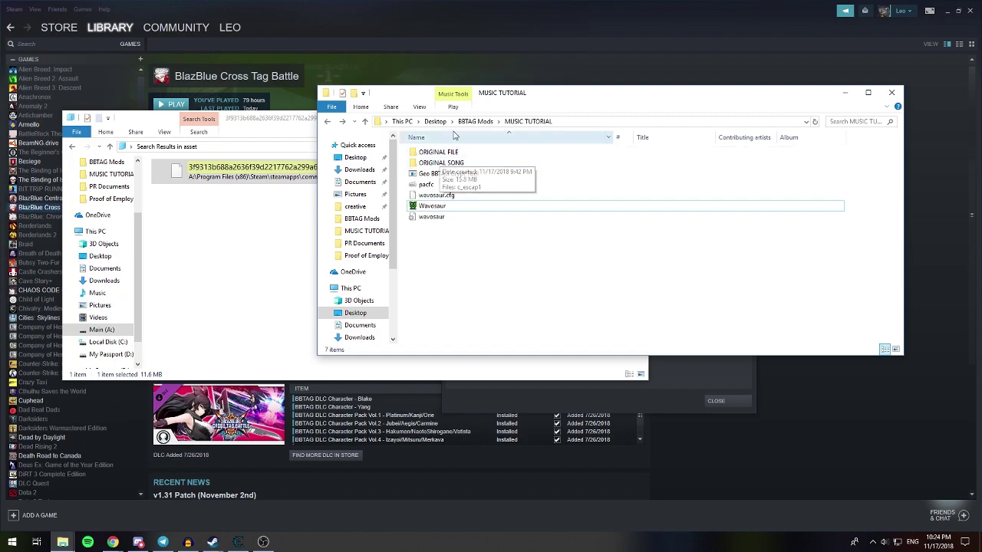
pyautogui.moveTo(411, 89); pyautogui.dragTo(253, 140)
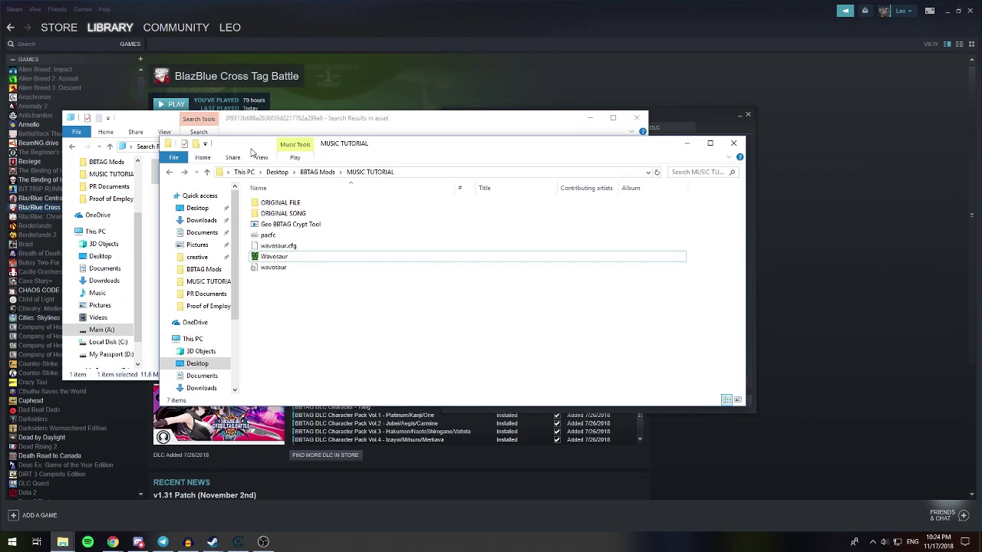
pyautogui.doubleClick(285, 203)
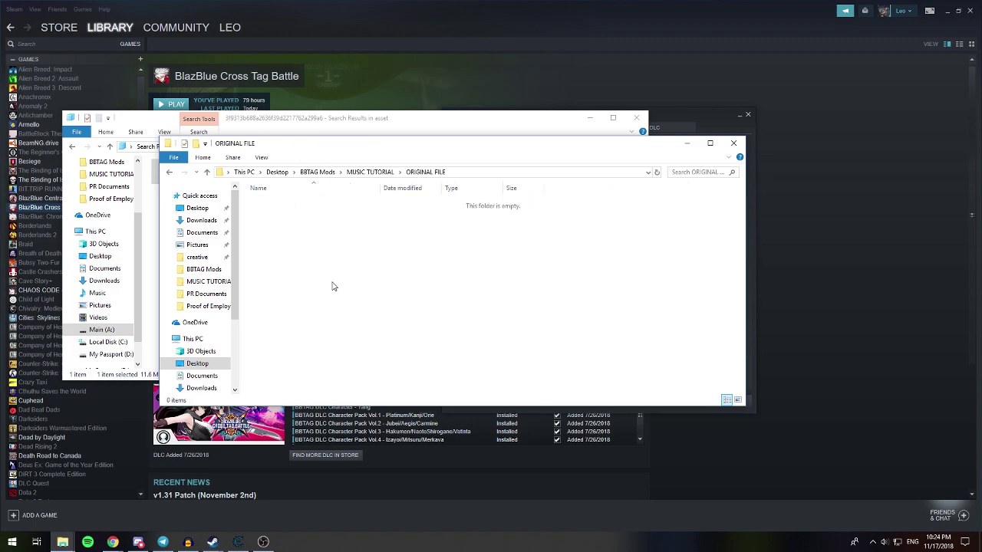
pyautogui.hotkey('ctrl', 'v')
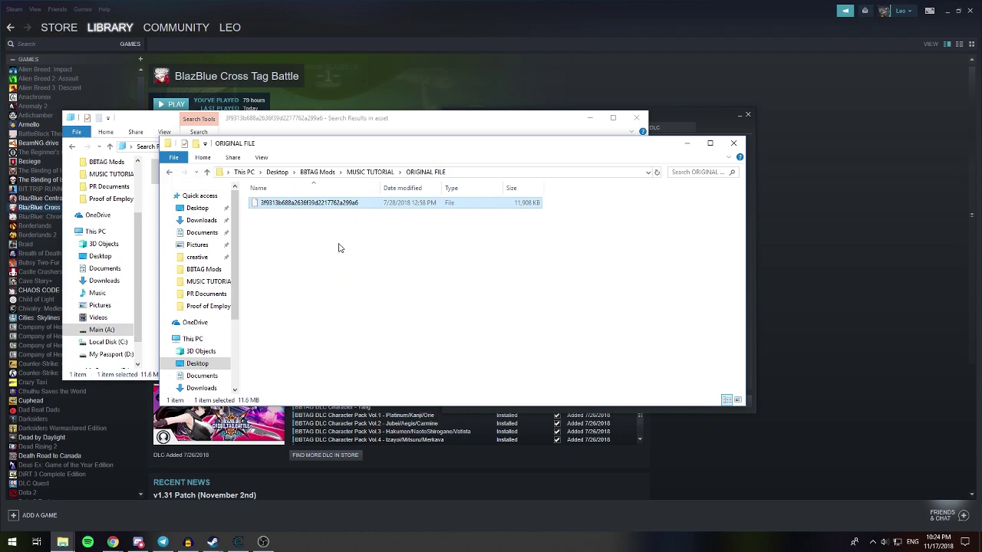
# - Open the ORIGINAL SONG folder and select c_escap1, deleting an accidental duplicate copy
pyautogui.click(170, 172)
pyautogui.doubleClick(265, 214)
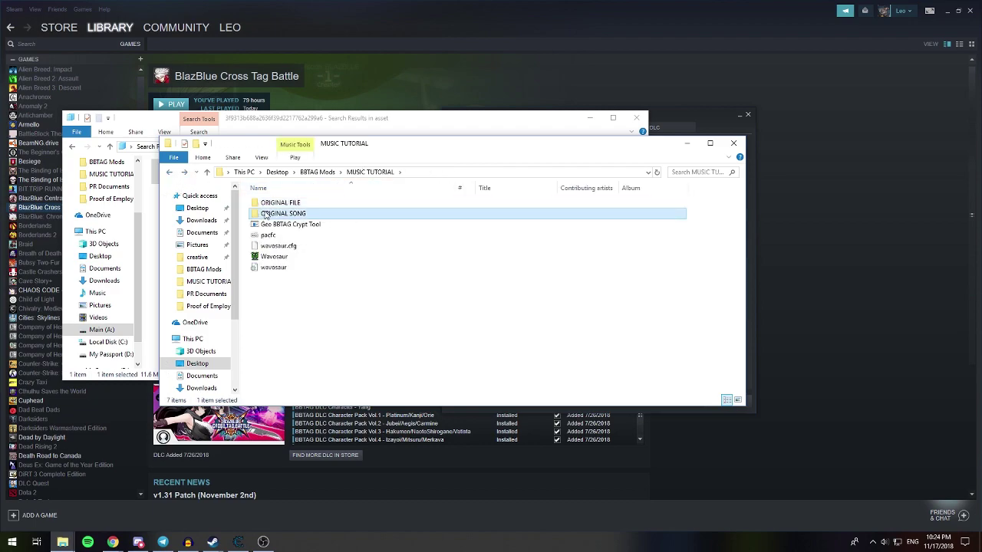
pyautogui.click(270, 205)
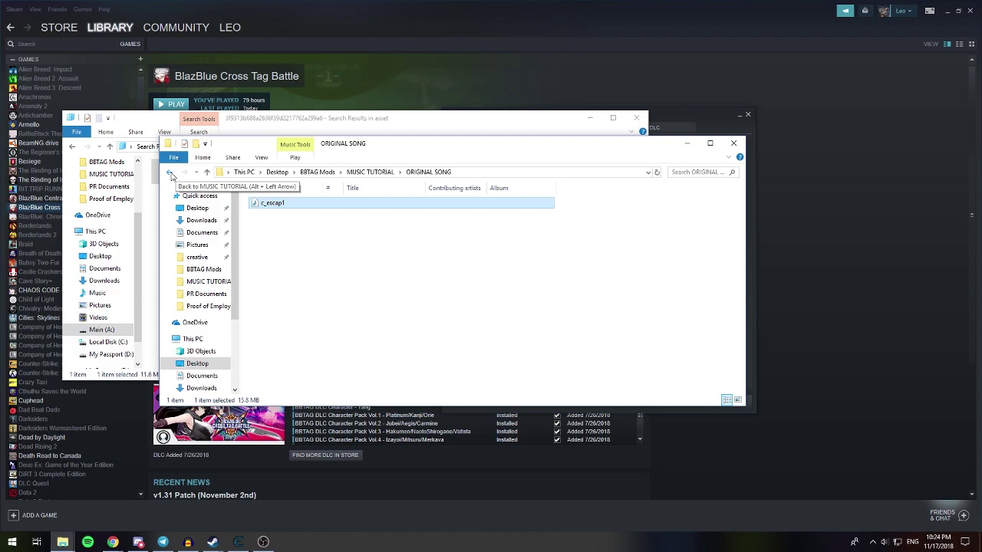
pyautogui.hotkey('ctrl', 'v')
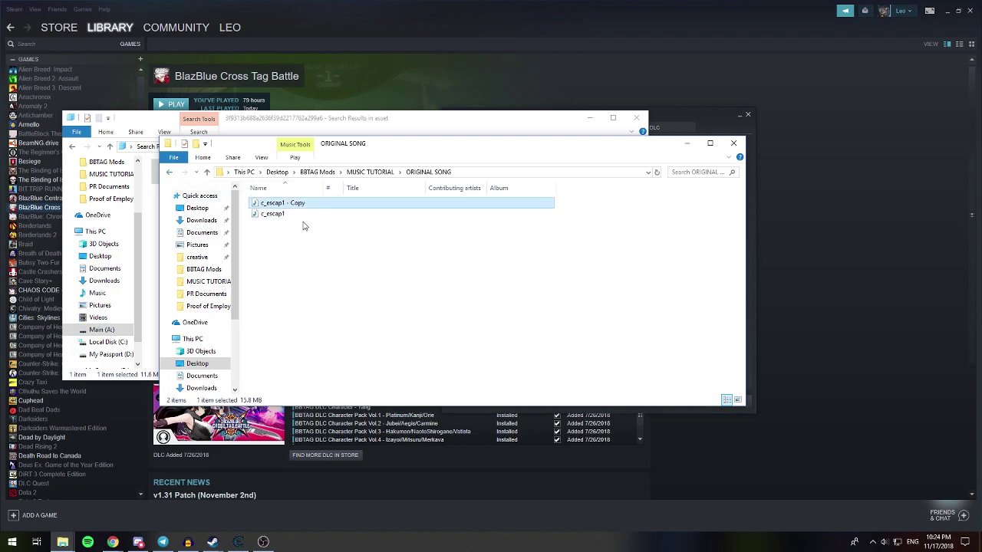
pyautogui.press('Delete')
pyautogui.click(274, 207)
# - Load c_escap1 into Audacity and delete its first 0.14 s of silence
pyautogui.moveTo(274, 212); pyautogui.dragTo(256, 231)
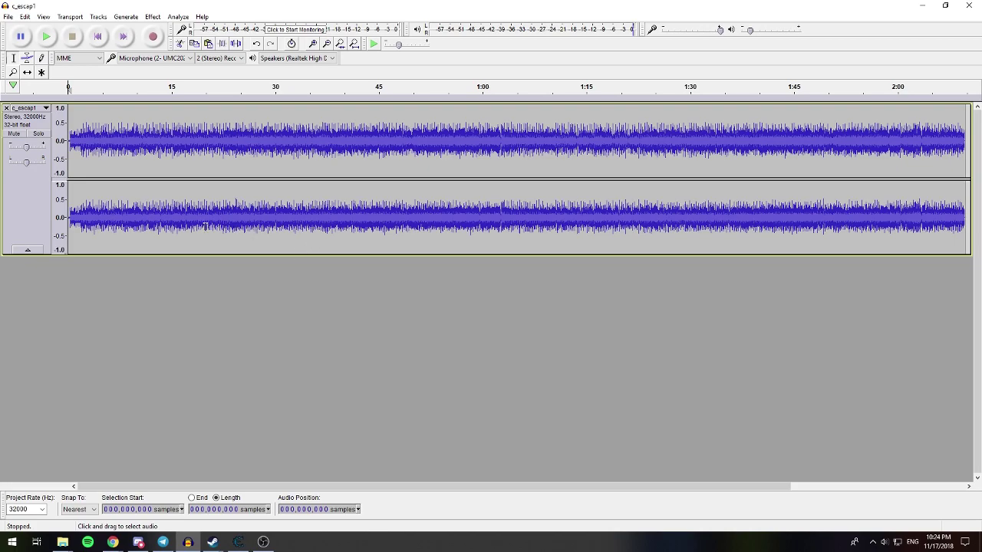
pyautogui.doubleClick(313, 44)
pyautogui.doubleClick(313, 44)
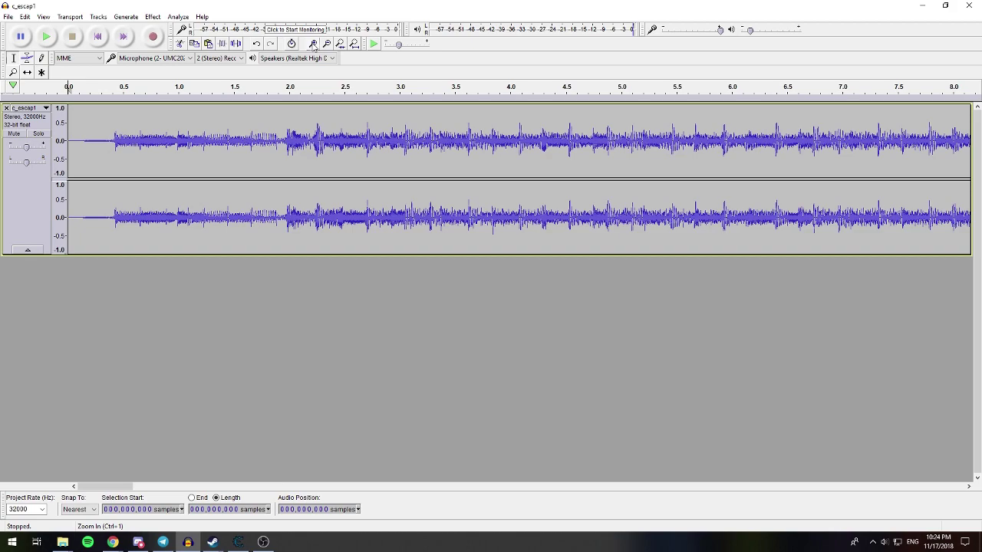
pyautogui.click(313, 44)
pyautogui.moveTo(68, 141); pyautogui.dragTo(98, 141)
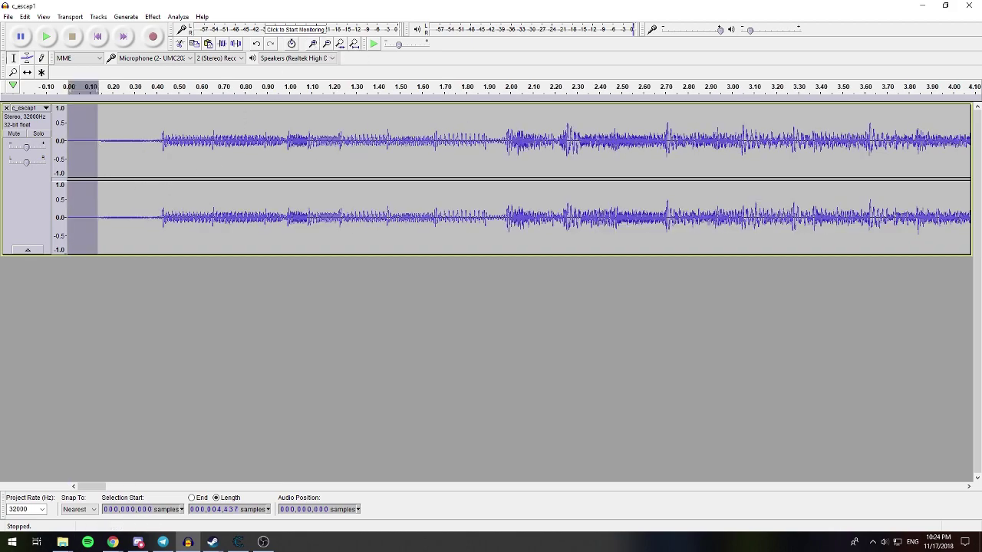
pyautogui.press('Delete')
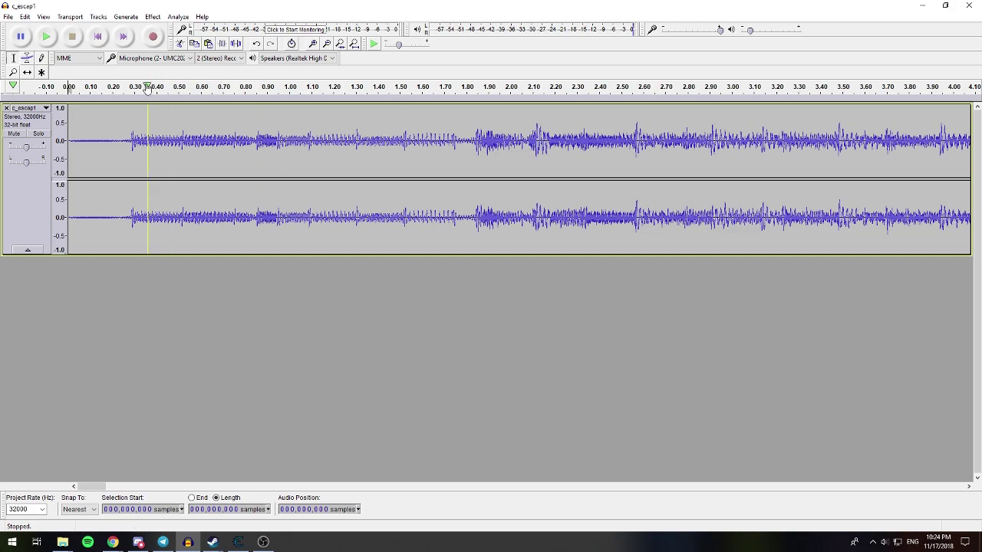
pyautogui.click(327, 44)
pyautogui.click(327, 44)
pyautogui.click(327, 44)
pyautogui.click(327, 44)
pyautogui.click(327, 43)
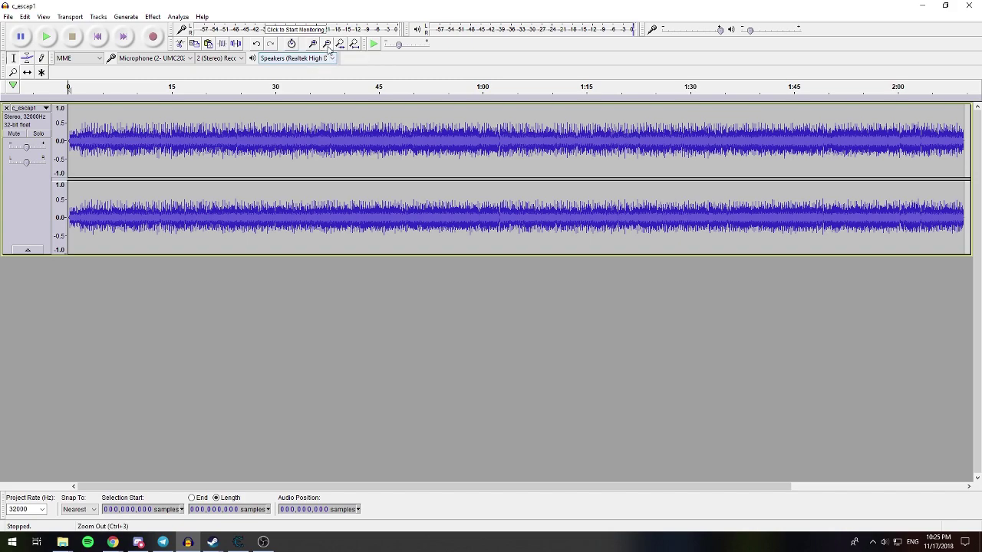
pyautogui.click(327, 44)
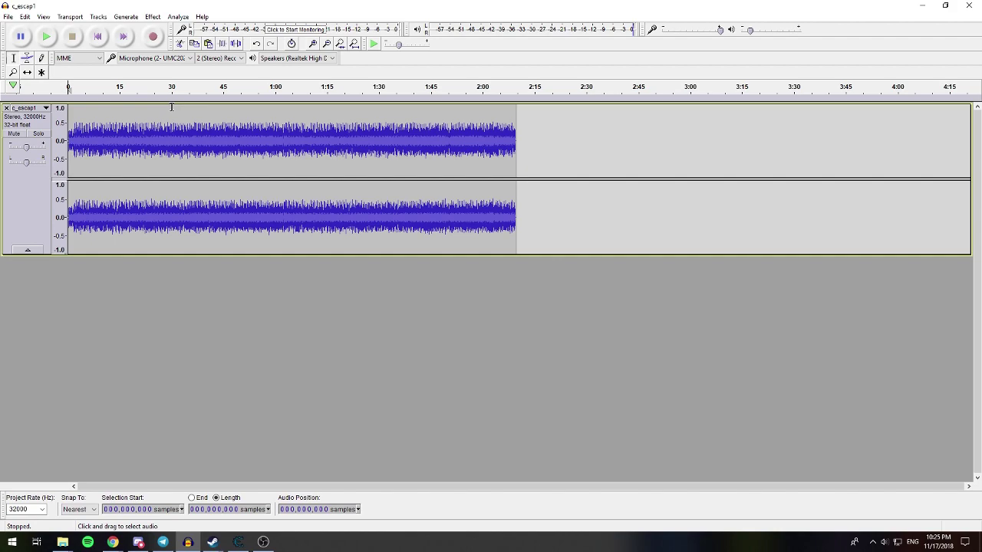
# - Normalize c_escap1 with default settings to a 0.0 dB peak, then clear the selection
pyautogui.click(153, 17)
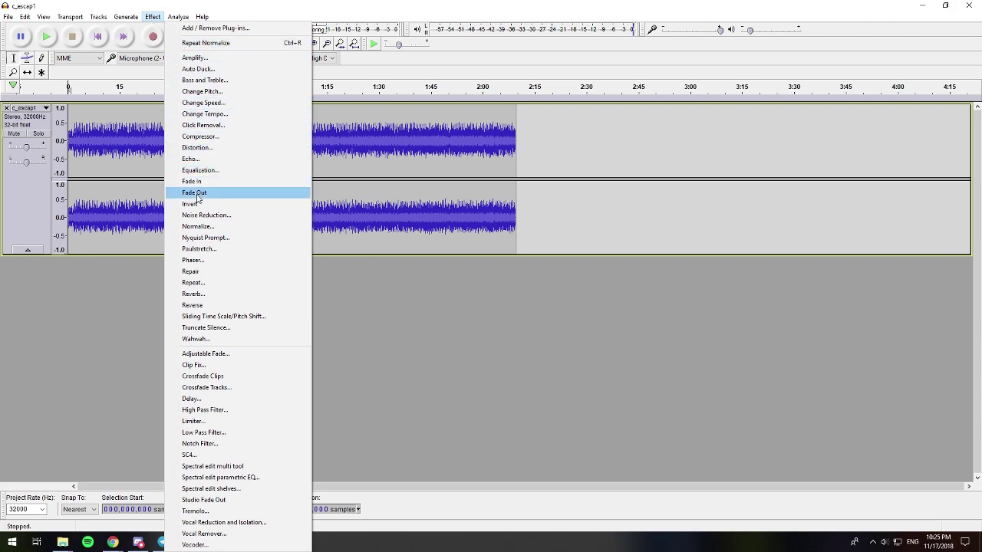
pyautogui.click(198, 226)
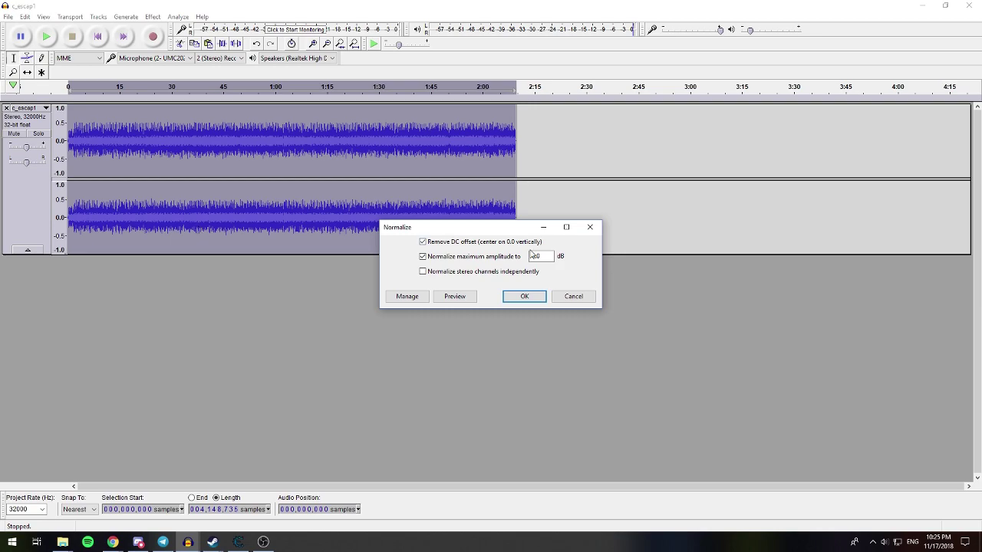
pyautogui.click(509, 296)
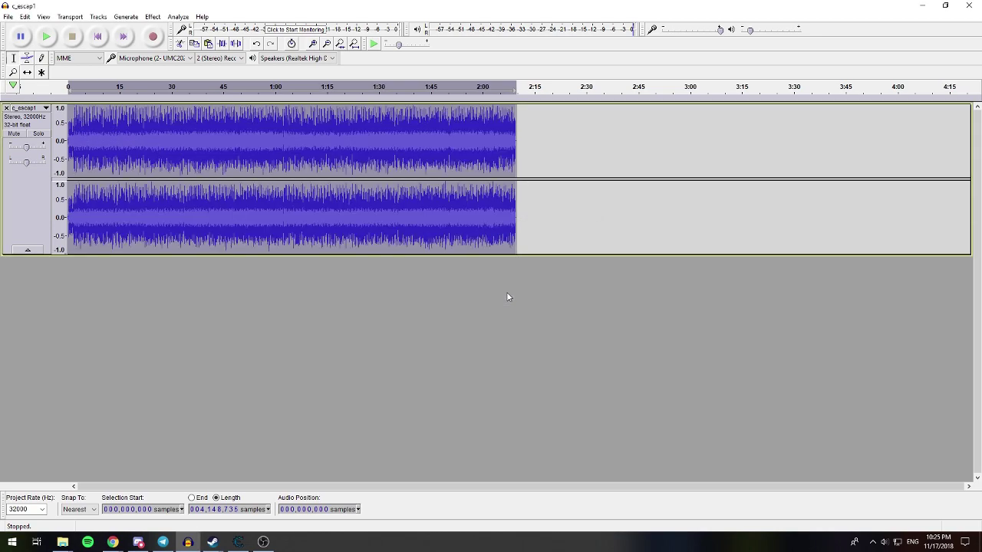
pyautogui.click(209, 135)
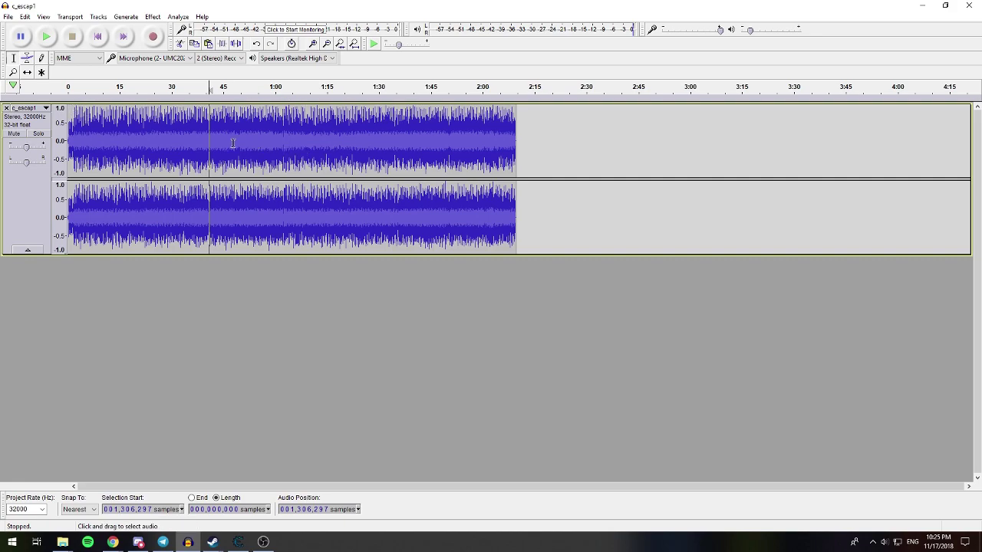
# - Apply a Limiter to the song with the limit at -1.60 dB
pyautogui.click(152, 17)
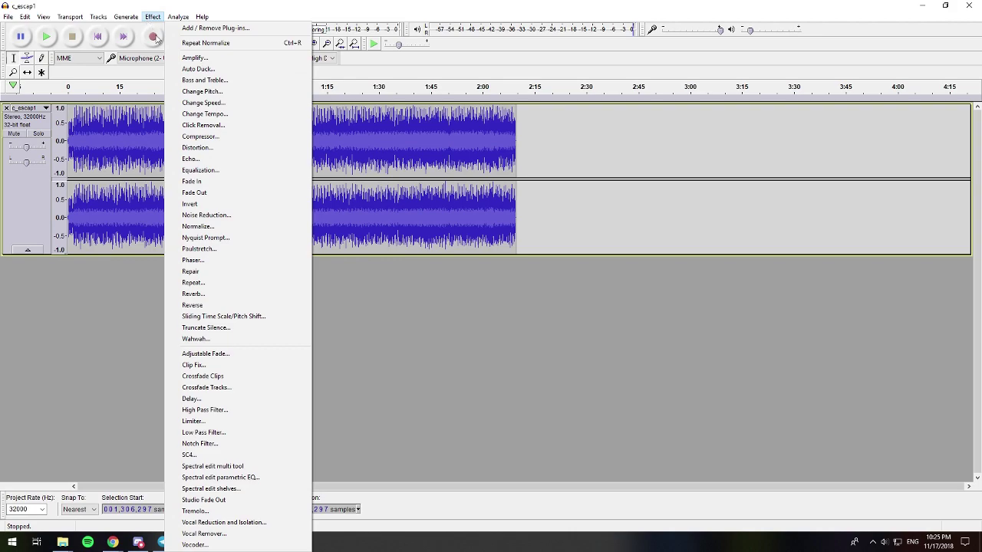
pyautogui.click(195, 423)
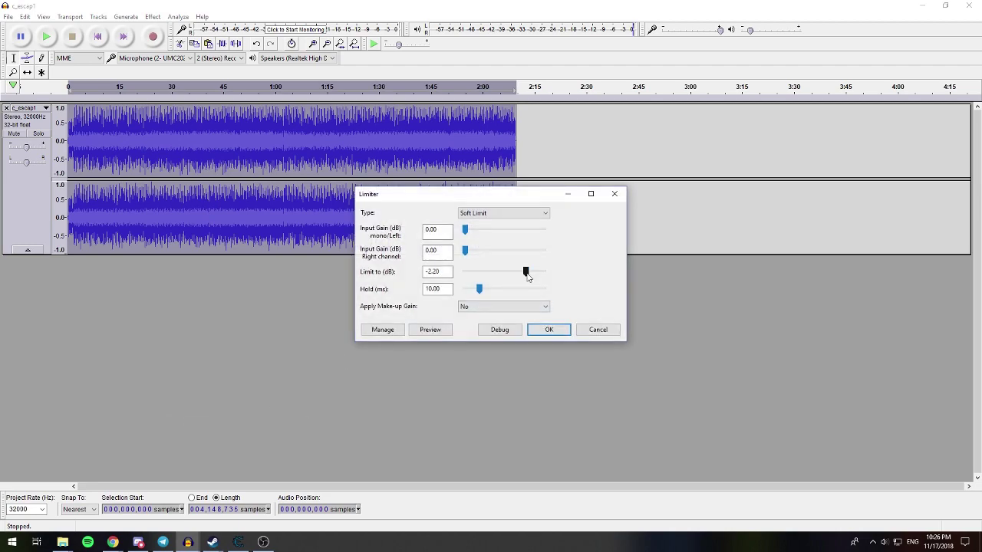
pyautogui.moveTo(525, 276); pyautogui.dragTo(530, 275)
pyautogui.click(548, 330)
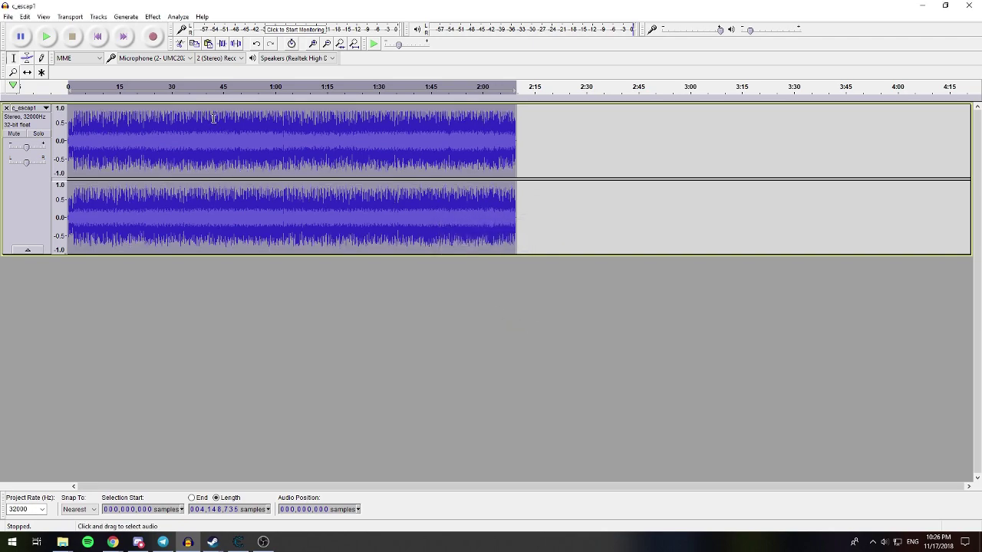
# - Run a second Limiter pass with the limit lowered to -2.70 dB
pyautogui.click(153, 16)
pyautogui.click(238, 421)
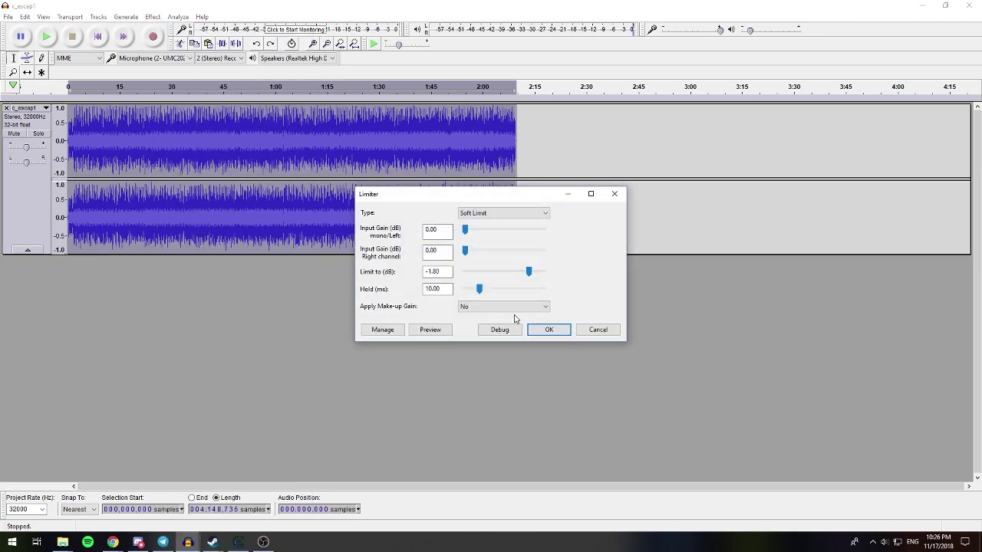
pyautogui.moveTo(528, 275); pyautogui.dragTo(520, 278)
pyautogui.click(546, 331)
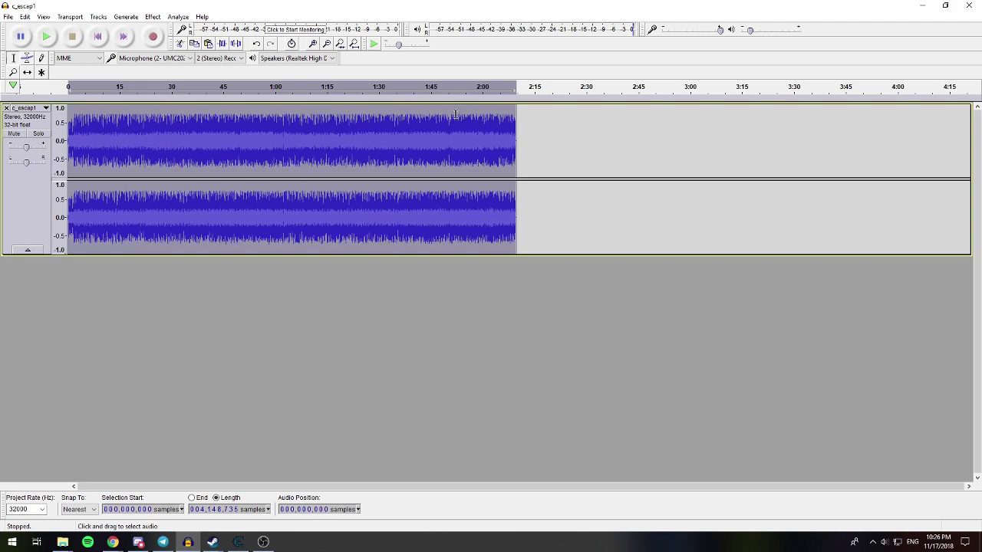
# - Normalize the limited song again with default settings
pyautogui.click(155, 18)
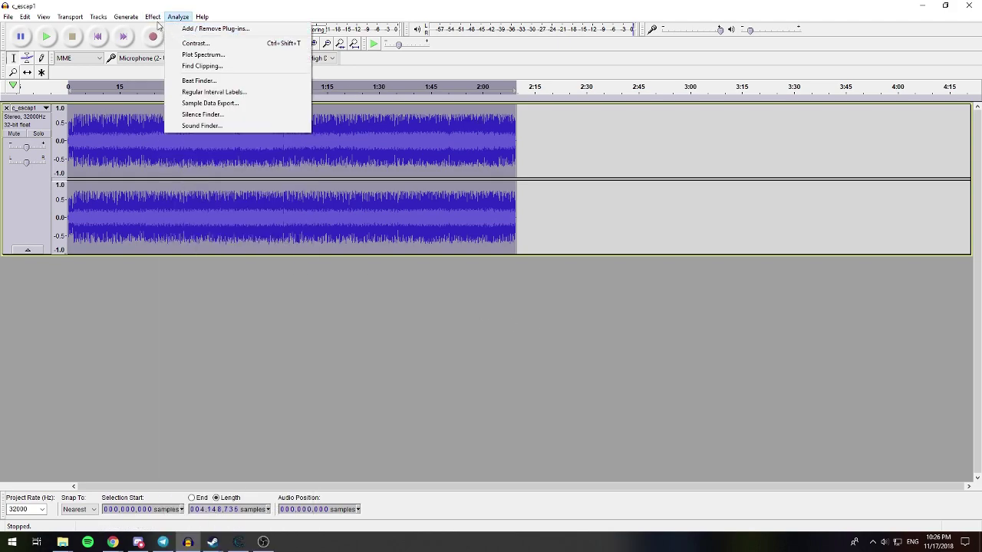
pyautogui.click(193, 226)
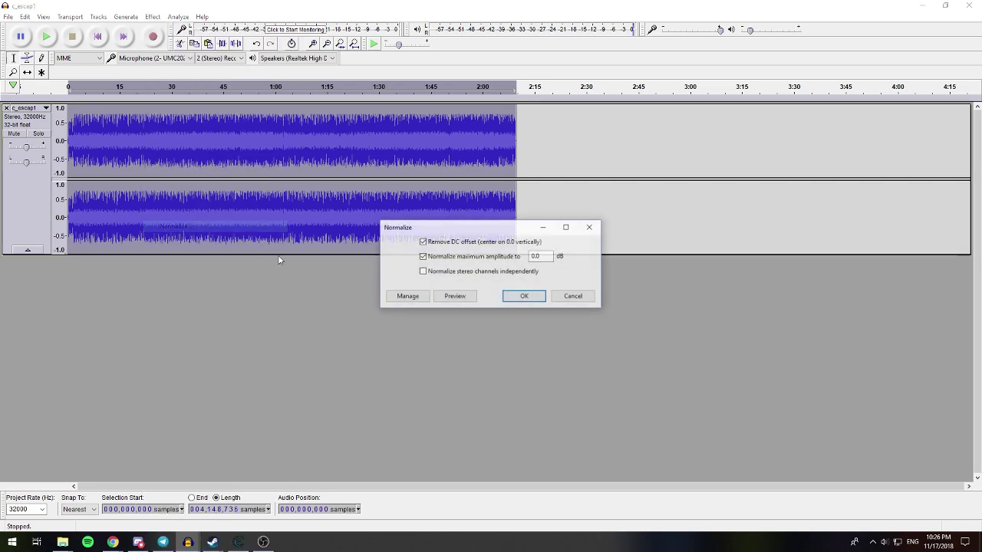
pyautogui.click(525, 297)
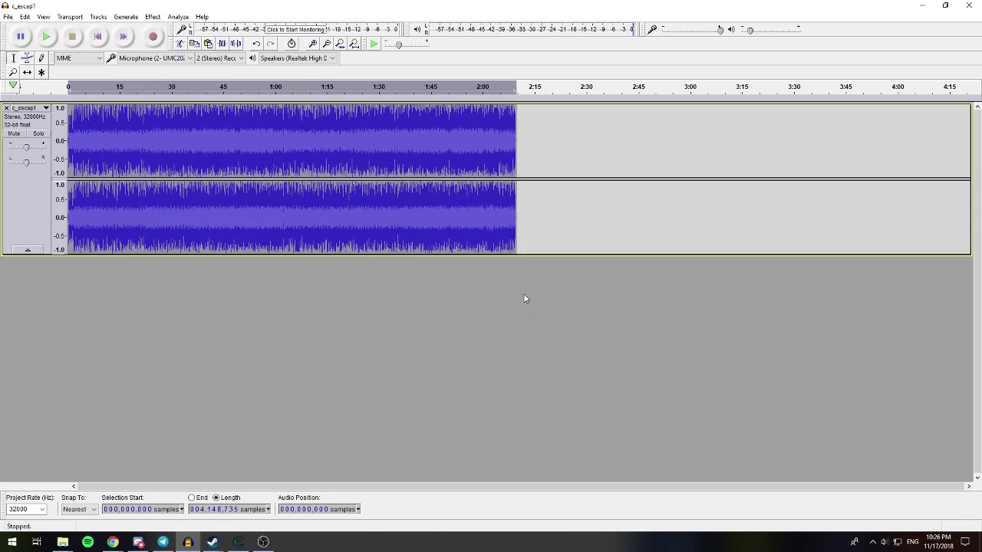
# - Apply another Limiter pass to the whole song at -1.30 dB
pyautogui.click(152, 18)
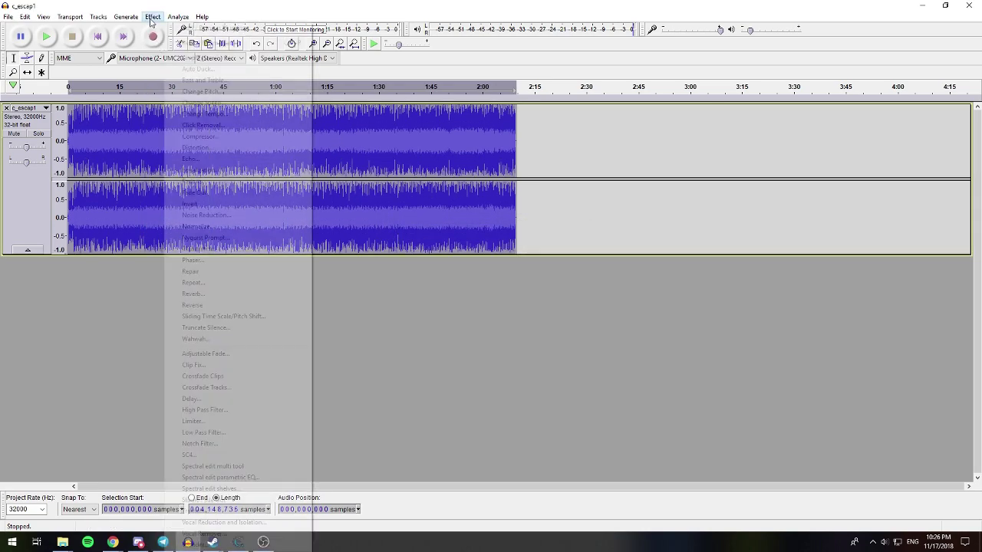
pyautogui.click(217, 422)
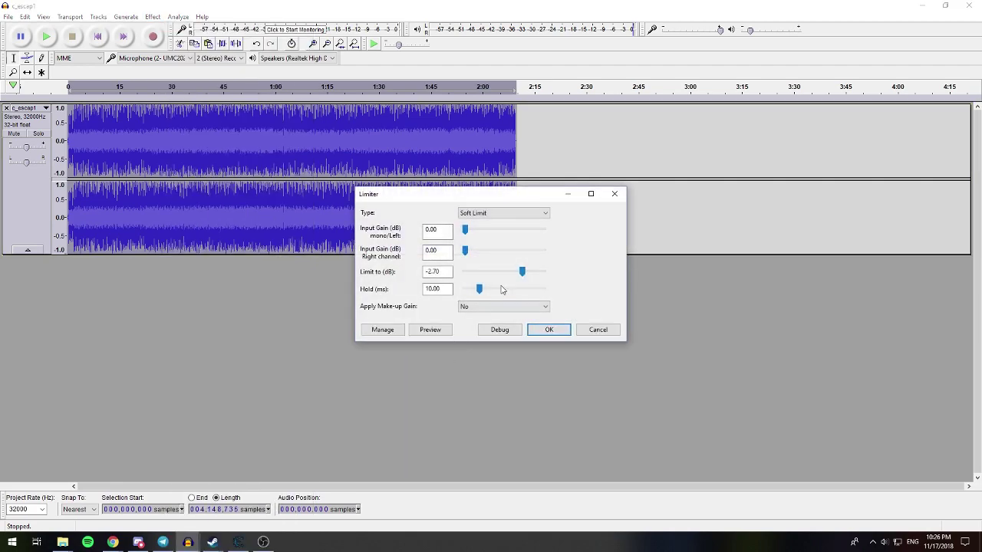
pyautogui.moveTo(521, 271); pyautogui.dragTo(533, 276)
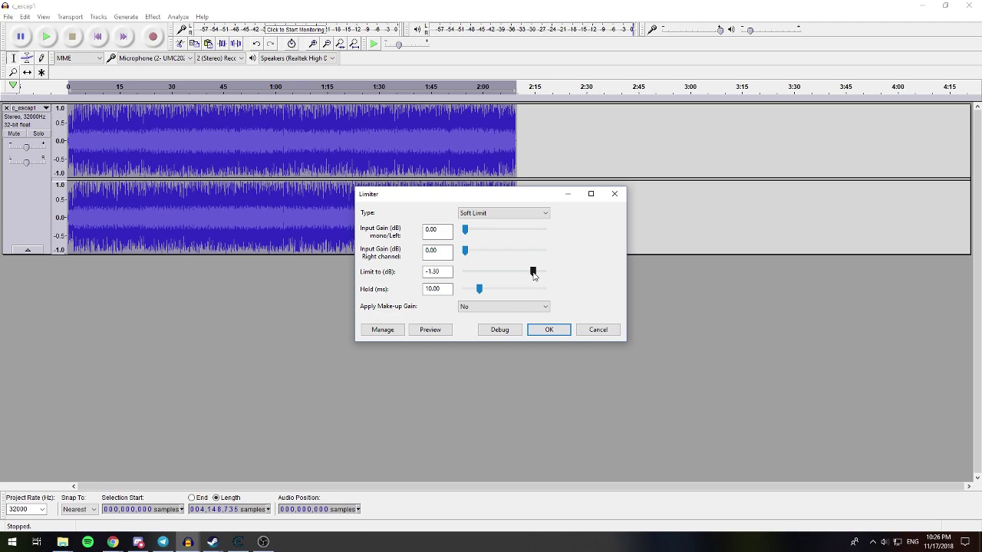
pyautogui.click(549, 330)
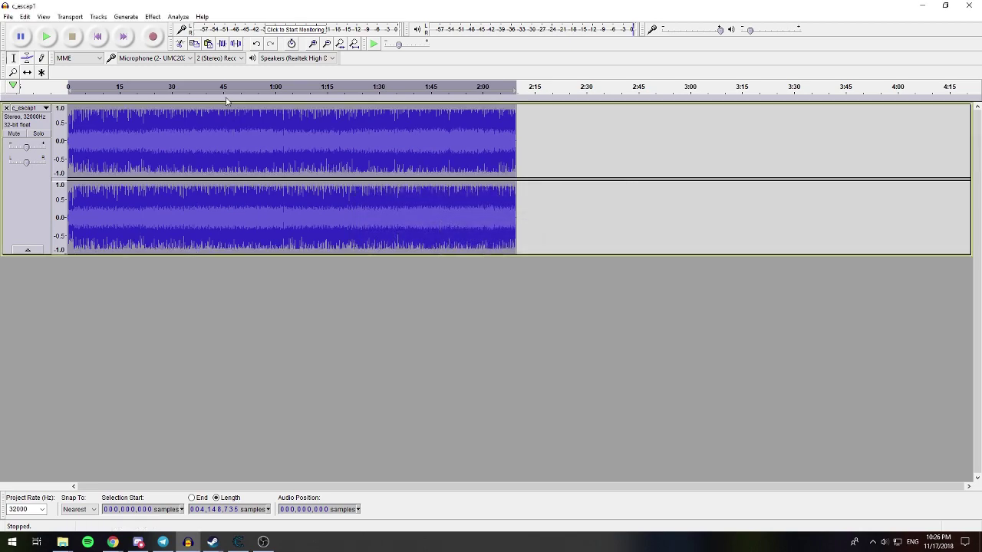
# - Normalize the song once more so its waveform reaches nearly full height
pyautogui.click(153, 17)
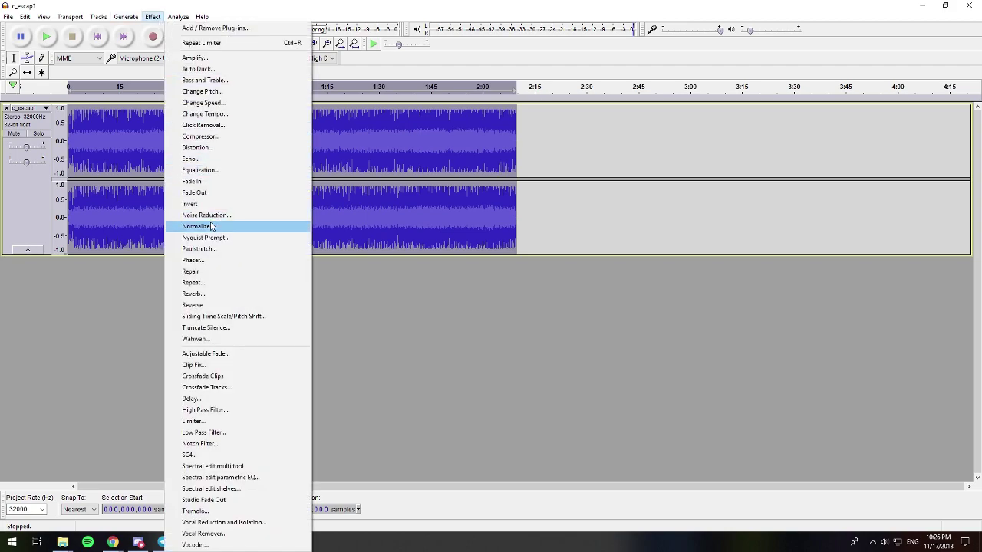
pyautogui.click(218, 226)
pyautogui.click(520, 297)
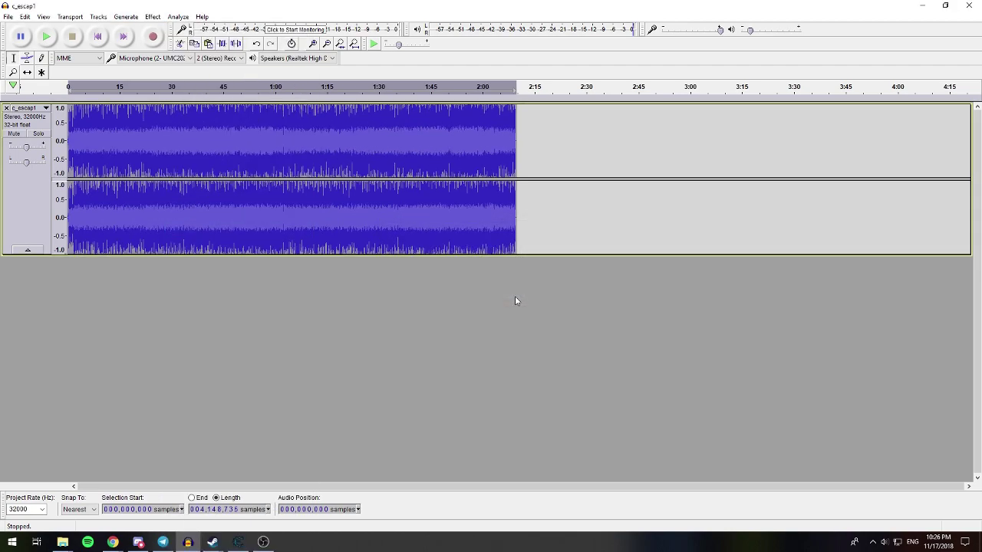
pyautogui.click(98, 38)
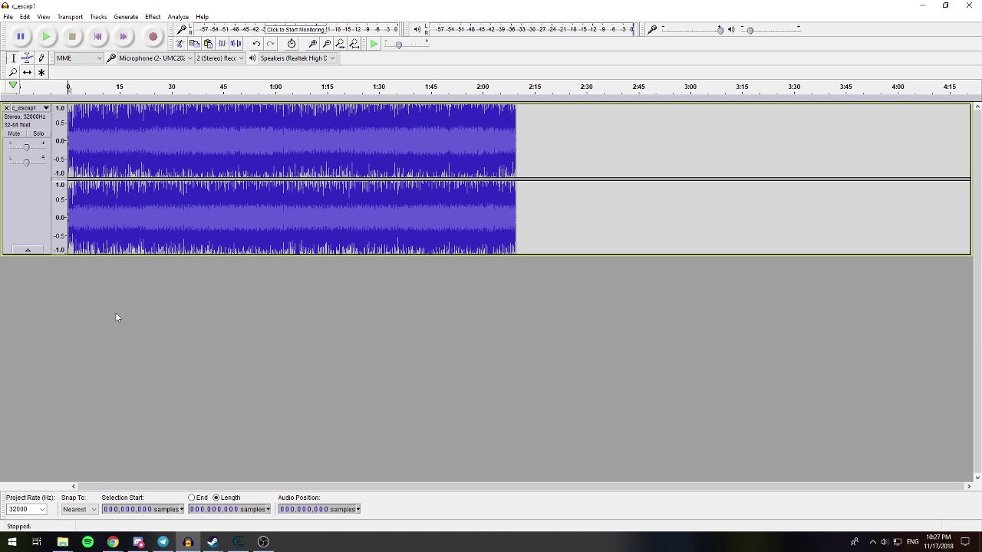
pyautogui.press('space')
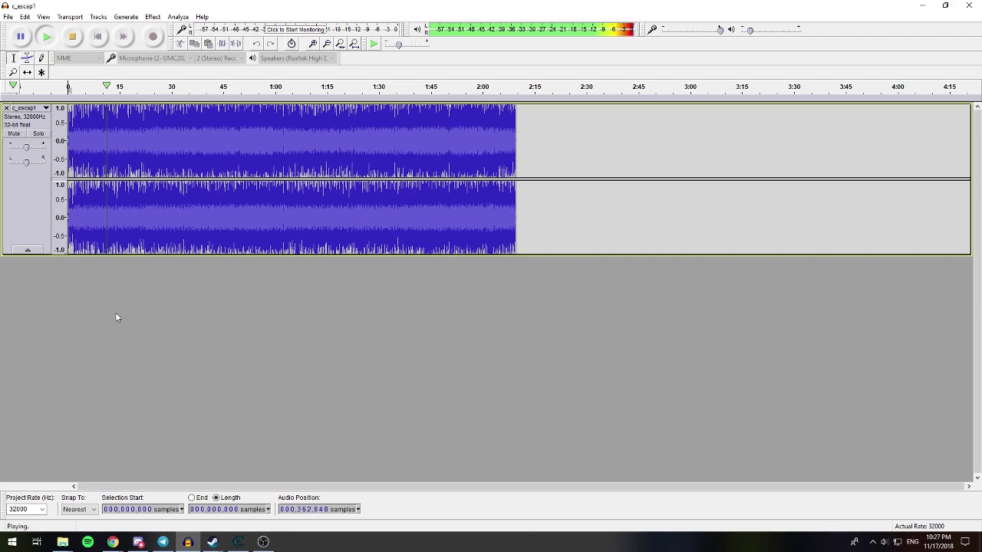
pyautogui.press('space')
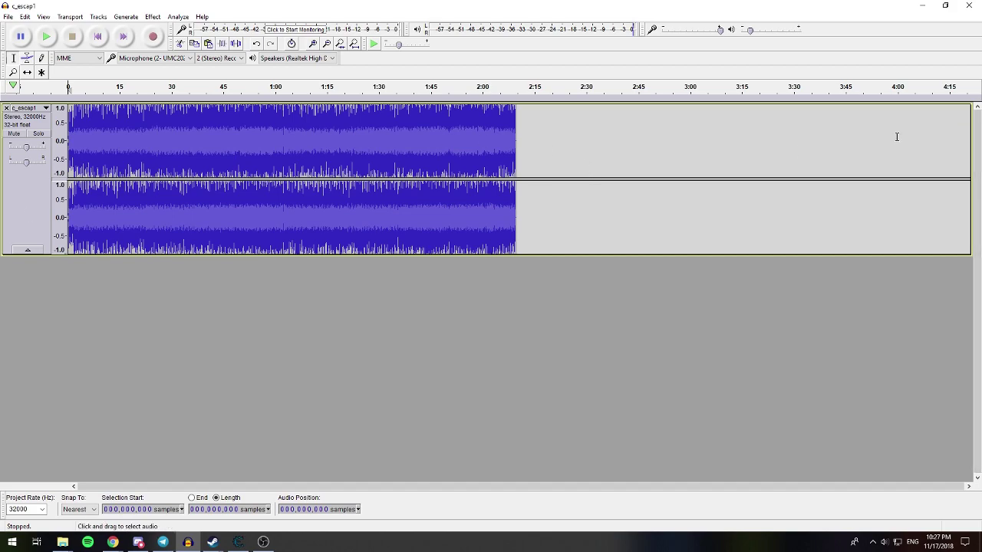
# - Play from about 1:56, then zoom in three levels on the song's final stretch
pyautogui.click(449, 143)
pyautogui.click(459, 128)
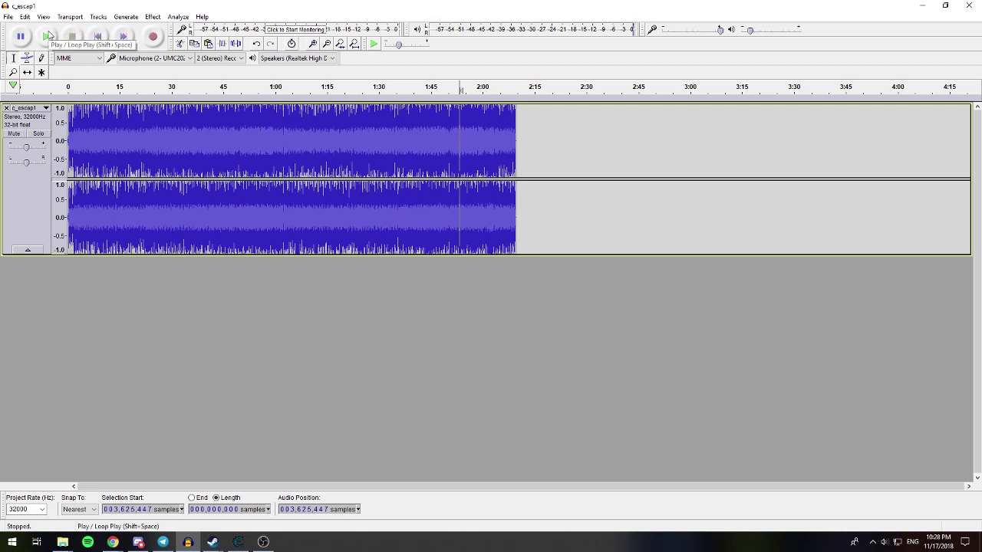
pyautogui.click(47, 36)
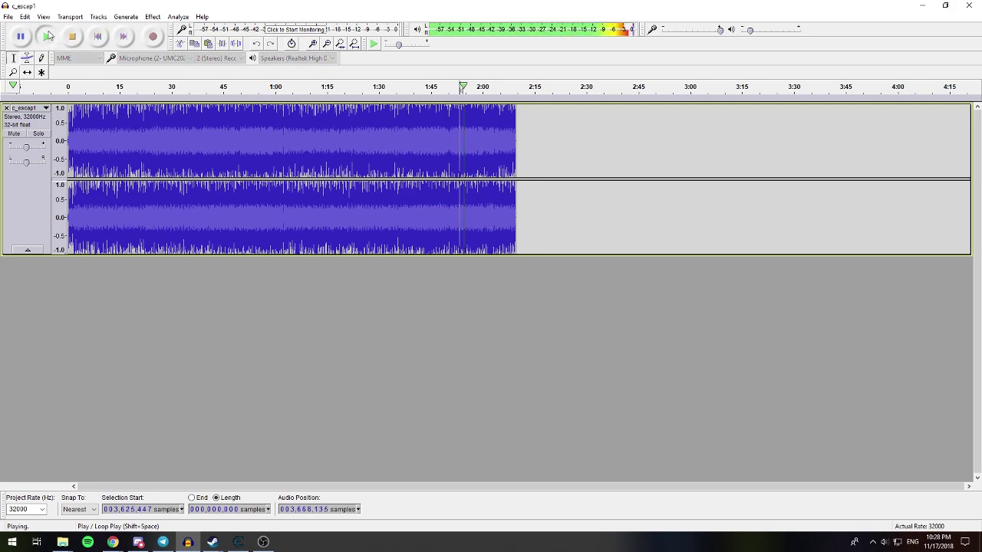
pyautogui.click(311, 43)
pyautogui.click(311, 44)
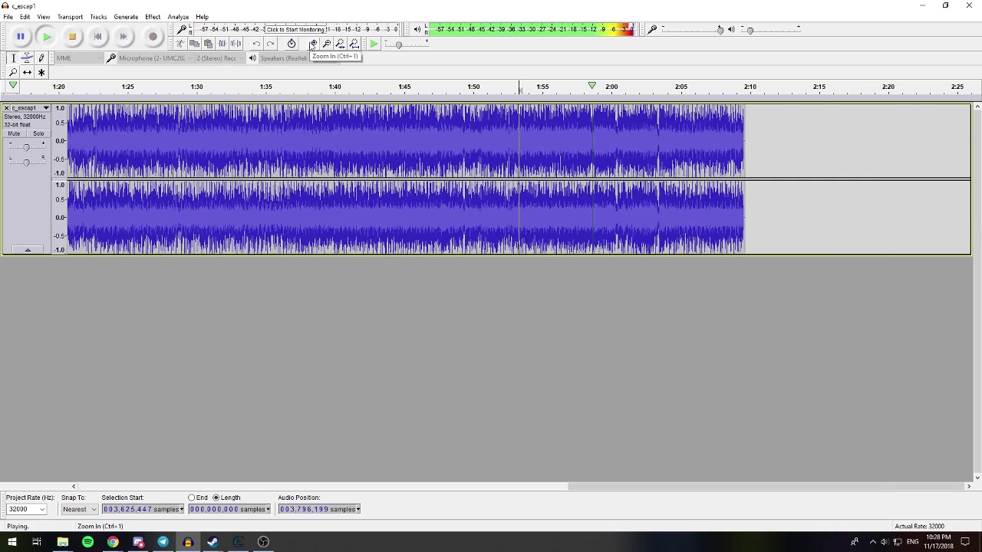
pyautogui.click(312, 43)
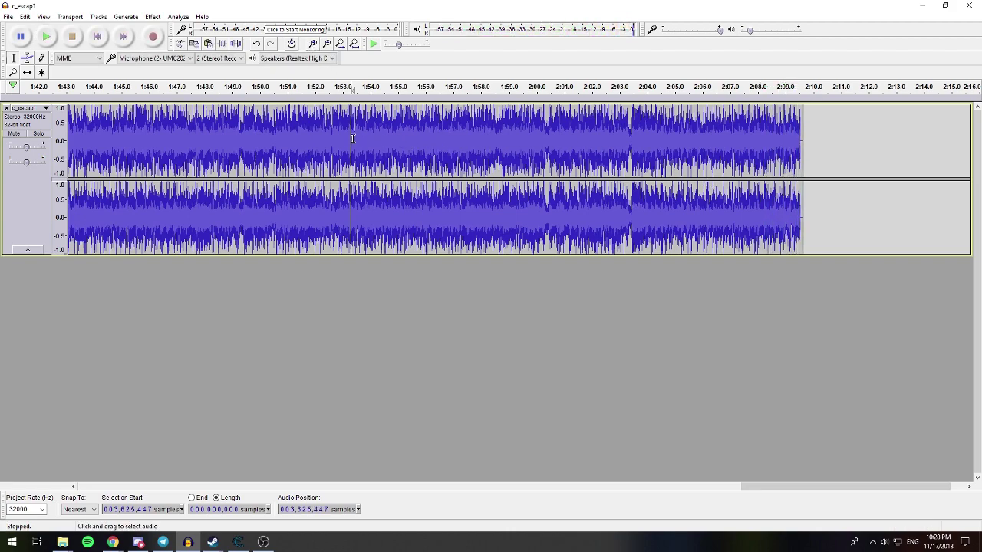
# - Audition from about 2:03 and 2:00.7 to judge where the loop should end
pyautogui.click(314, 141)
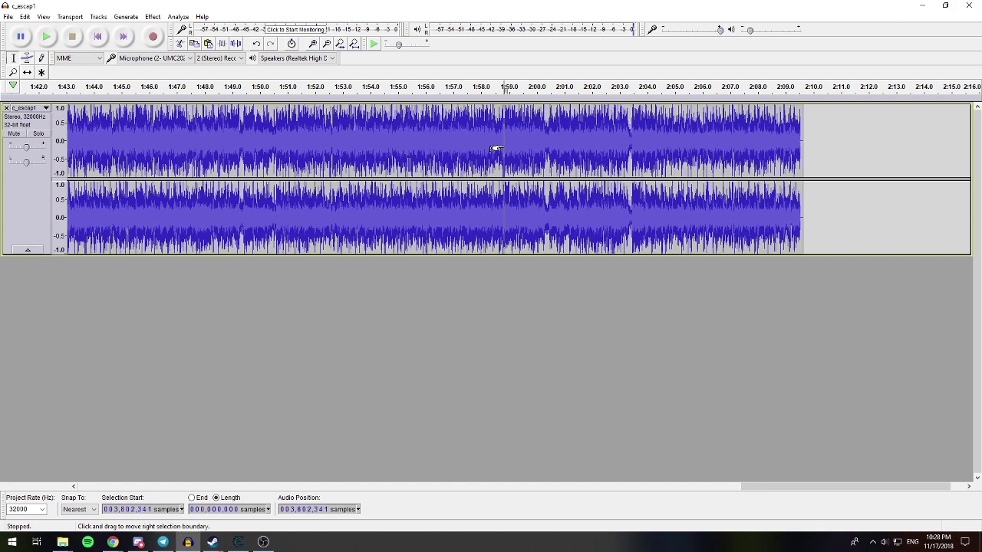
pyautogui.click(540, 145)
pyautogui.click(624, 146)
pyautogui.press('space')
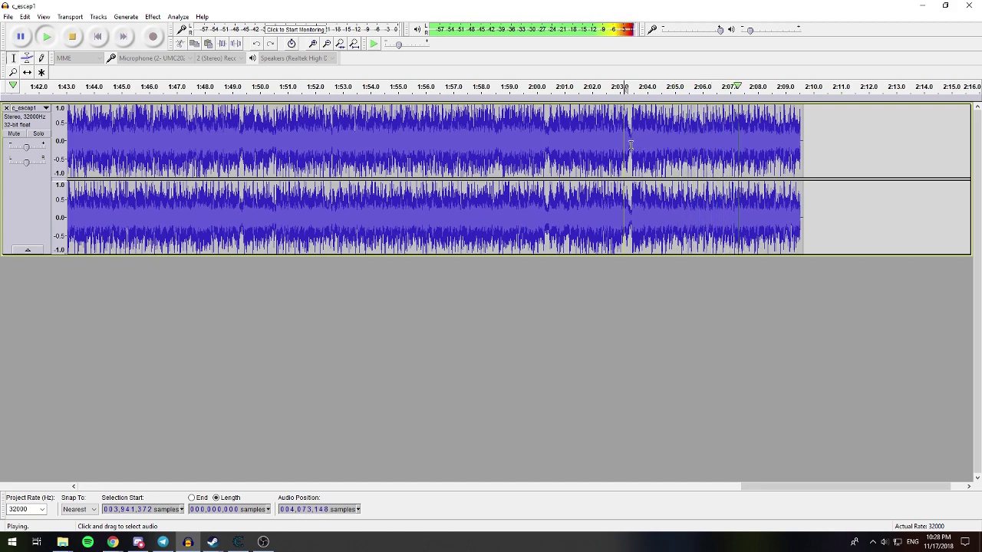
pyautogui.click(630, 145)
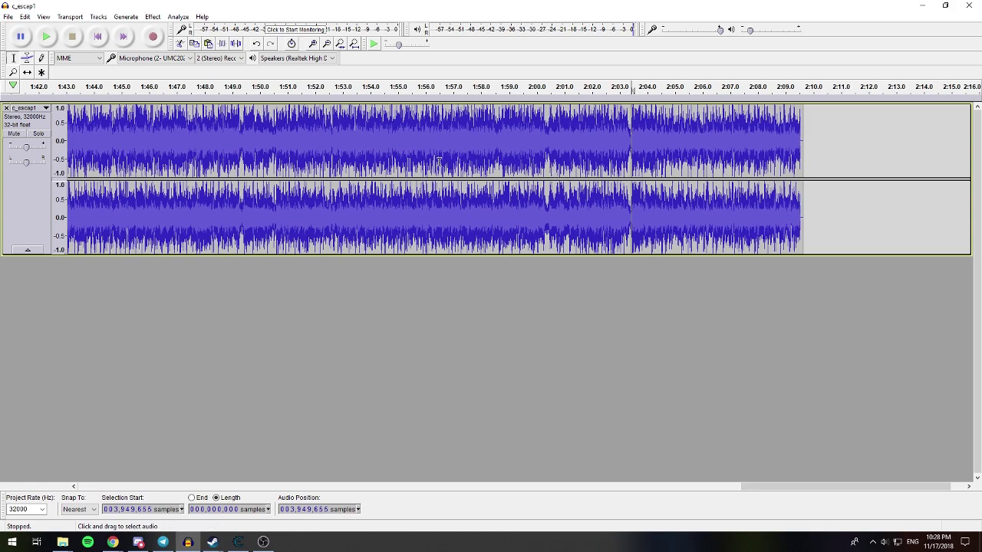
pyautogui.click(558, 143)
pyautogui.press('space')
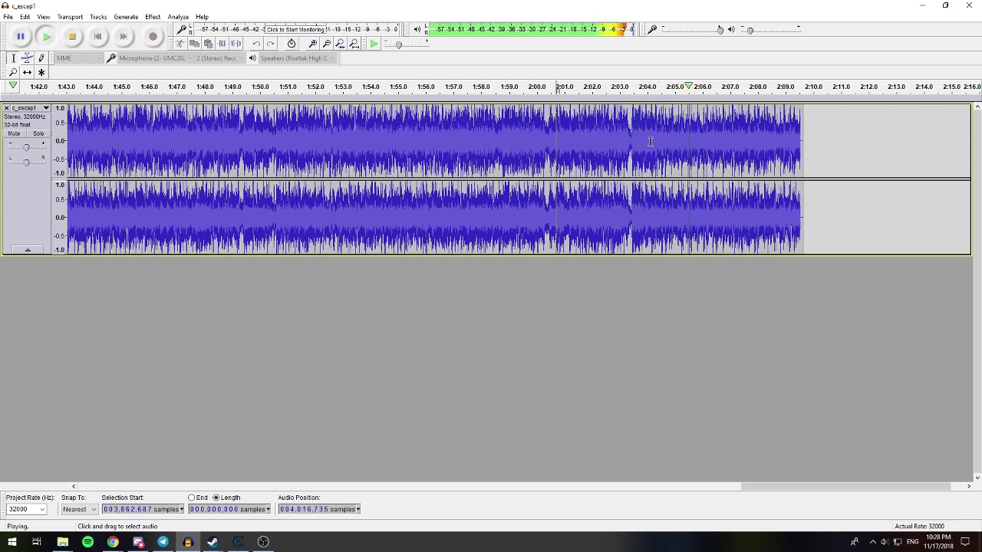
pyautogui.press('space')
# - Mark the candidate loop end near 2:05.8 and audition it at closer zoom
pyautogui.click(697, 139)
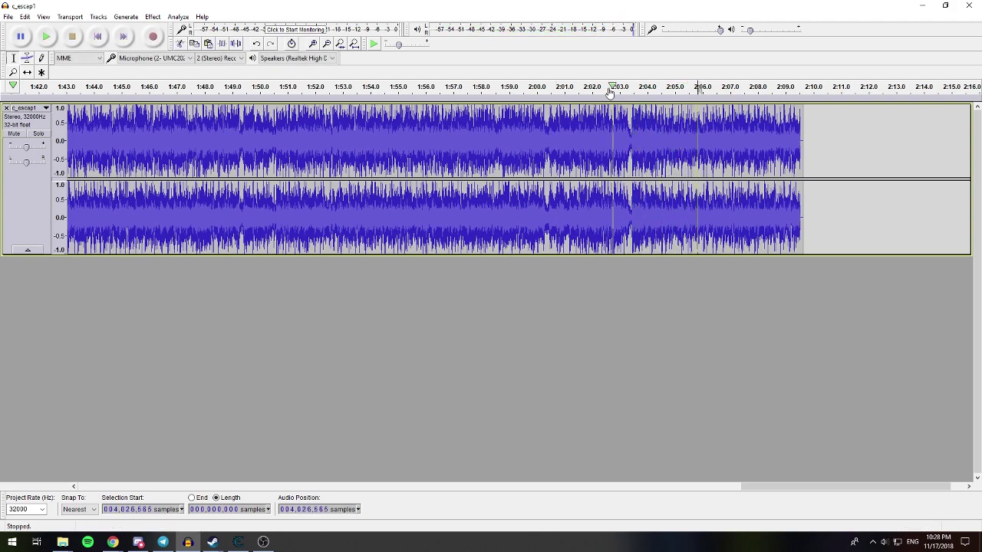
pyautogui.click(313, 44)
pyautogui.click(313, 45)
pyautogui.press('space')
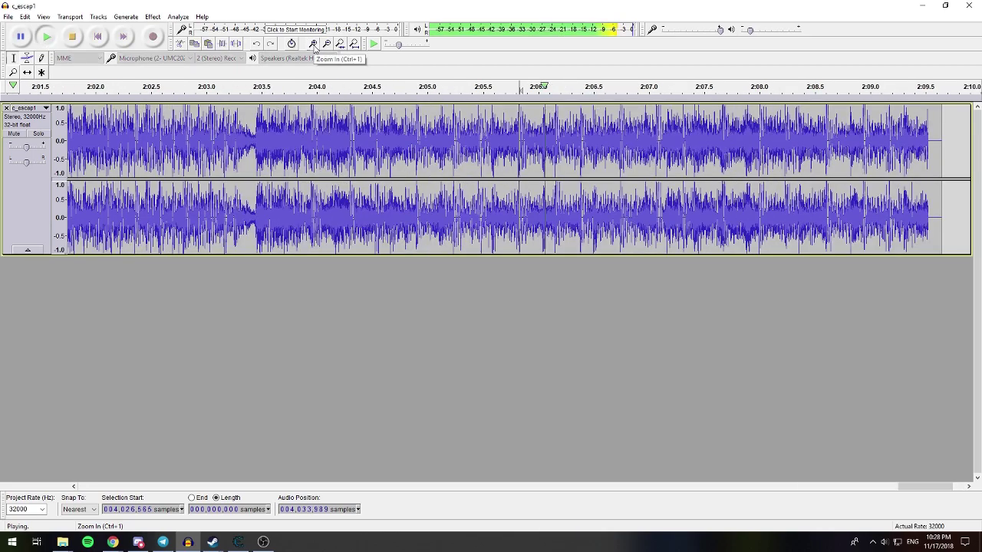
pyautogui.press('space')
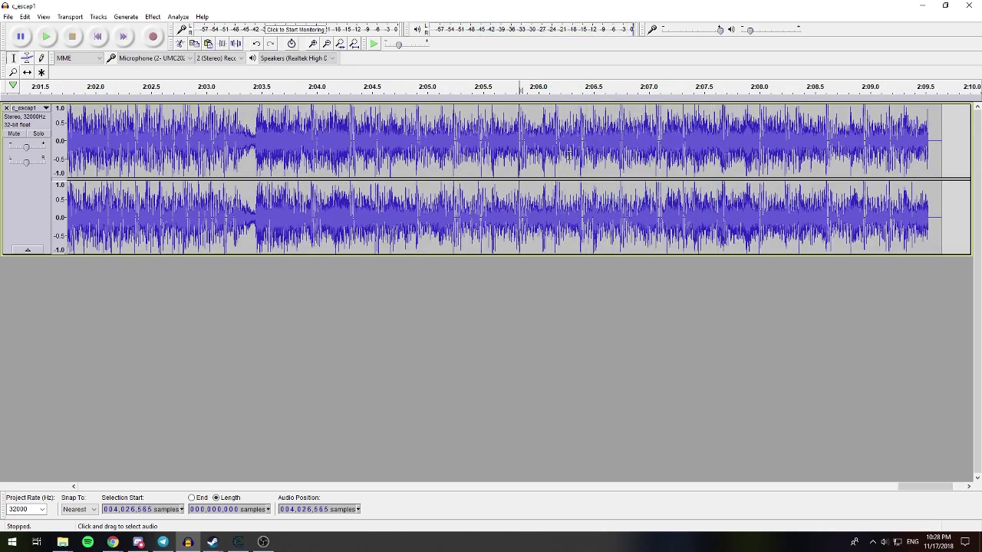
pyautogui.moveTo(526, 144); pyautogui.dragTo(523, 145)
pyautogui.click(312, 43)
pyautogui.click(312, 43)
pyautogui.click(313, 43)
pyautogui.click(536, 122)
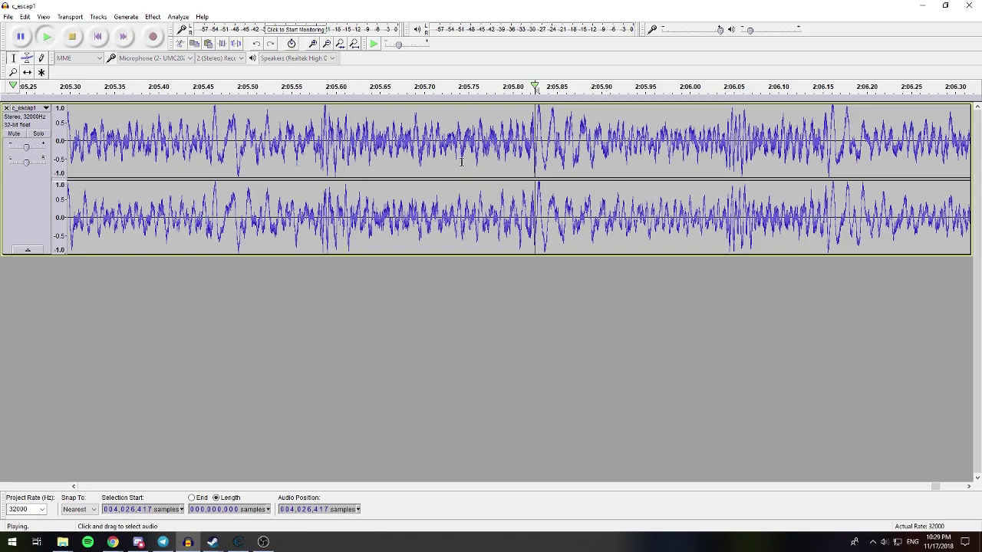
pyautogui.click(345, 86)
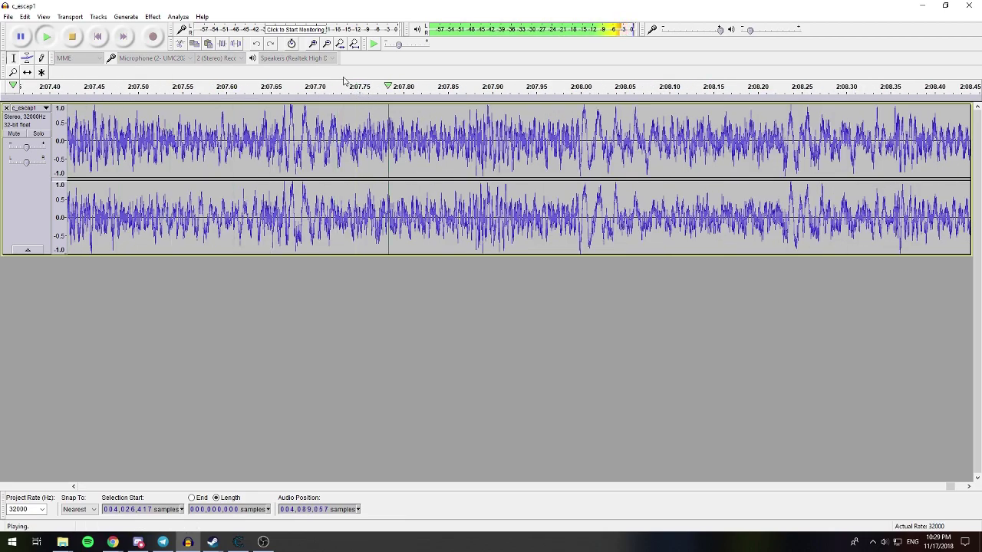
pyautogui.press('space')
# - Refine the loop end slightly earlier at very close zoom, replaying to check it
pyautogui.click(327, 44)
pyautogui.click(326, 44)
pyautogui.click(327, 44)
pyautogui.click(327, 43)
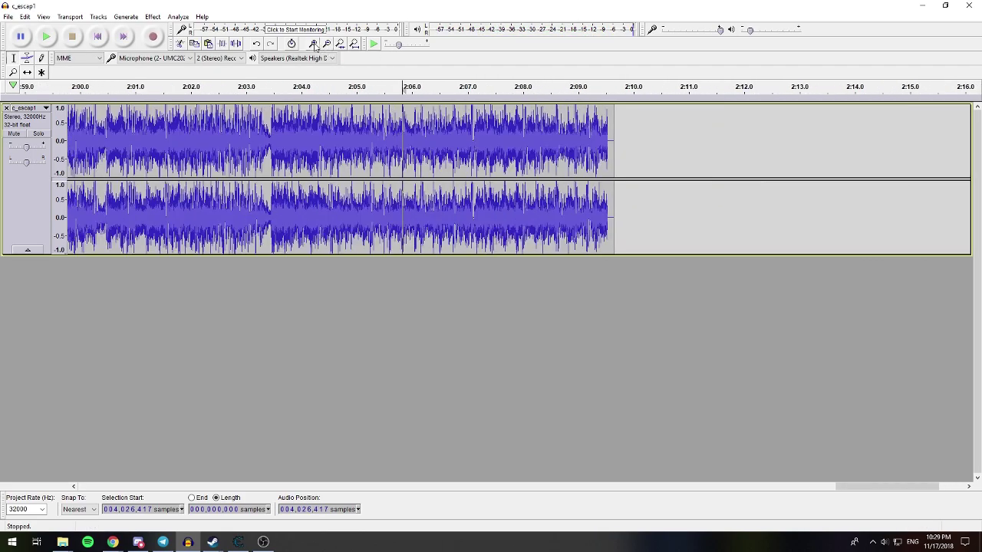
pyautogui.click(313, 44)
pyautogui.click(313, 44)
pyautogui.click(313, 44)
pyautogui.click(313, 44)
pyautogui.click(313, 44)
pyautogui.click(313, 43)
pyautogui.click(312, 43)
pyautogui.click(499, 146)
pyautogui.press('space')
pyautogui.press('space')
pyautogui.click(326, 43)
pyautogui.click(327, 43)
pyautogui.click(327, 44)
pyautogui.click(327, 44)
pyautogui.click(314, 44)
pyautogui.click(314, 44)
pyautogui.click(315, 43)
pyautogui.click(314, 44)
pyautogui.click(314, 44)
pyautogui.click(314, 44)
pyautogui.click(327, 44)
pyautogui.click(327, 44)
pyautogui.click(327, 44)
pyautogui.click(327, 43)
pyautogui.click(327, 44)
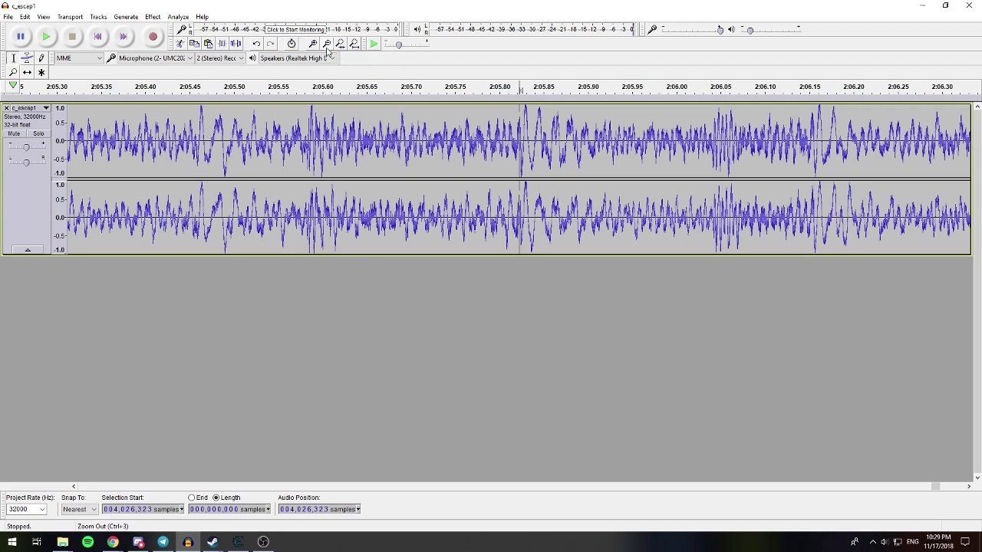
pyautogui.press('space')
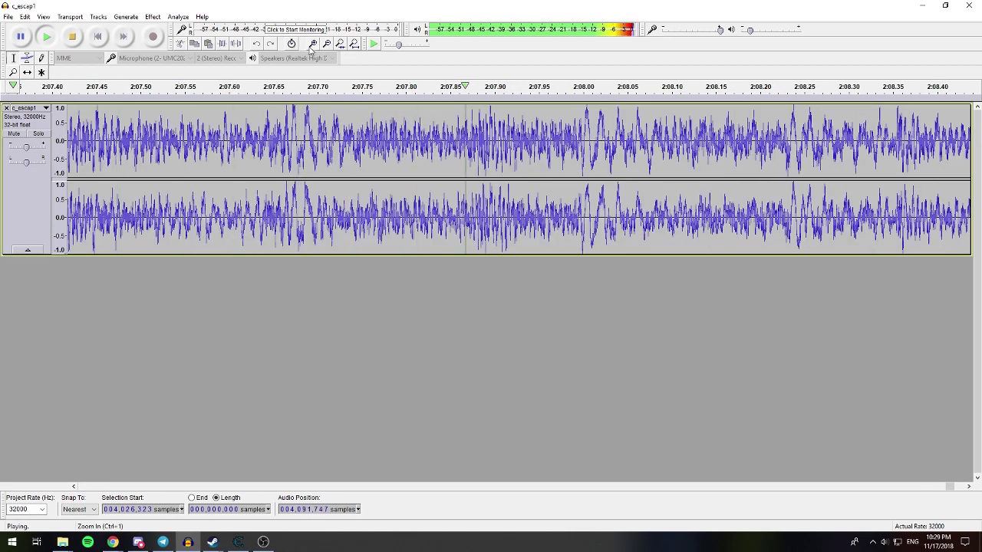
pyautogui.press('space')
pyautogui.click(327, 44)
pyautogui.click(327, 43)
pyautogui.click(326, 44)
pyautogui.click(327, 43)
pyautogui.click(326, 44)
pyautogui.click(327, 44)
pyautogui.click(326, 43)
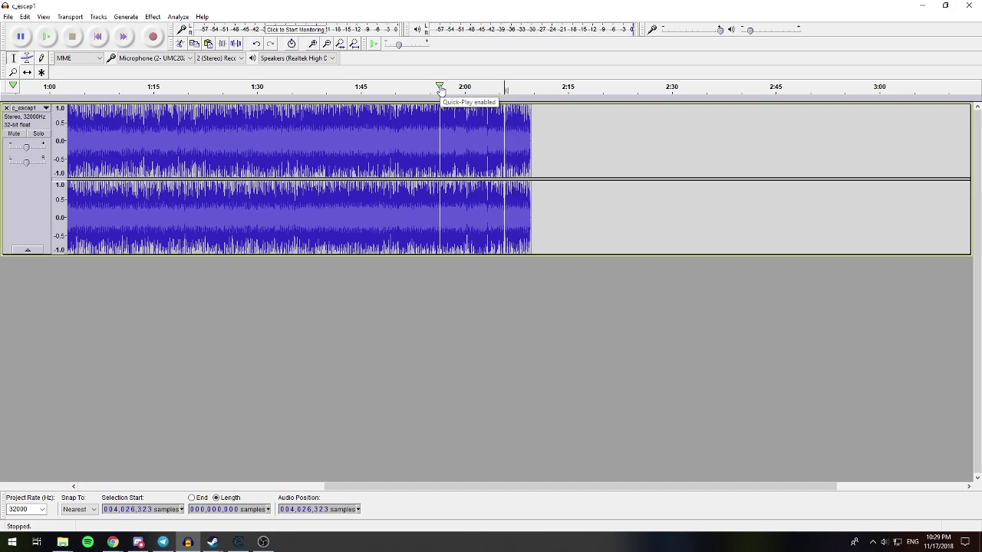
# - Trial-delete the tail after 2:05.8, undo it, and return to the song's start
pyautogui.doubleClick(514, 136)
pyautogui.press('Delete')
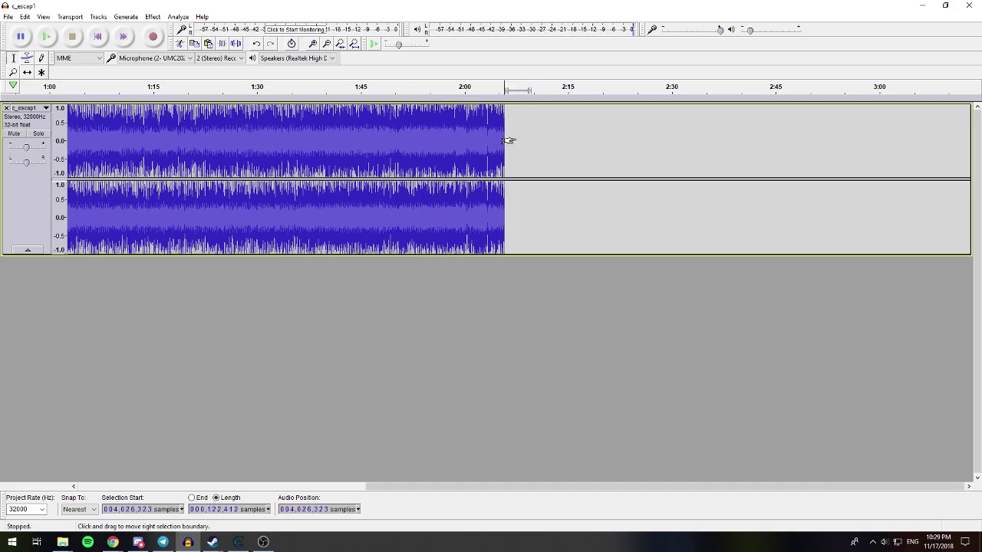
pyautogui.hotkey('ctrl', 'z')
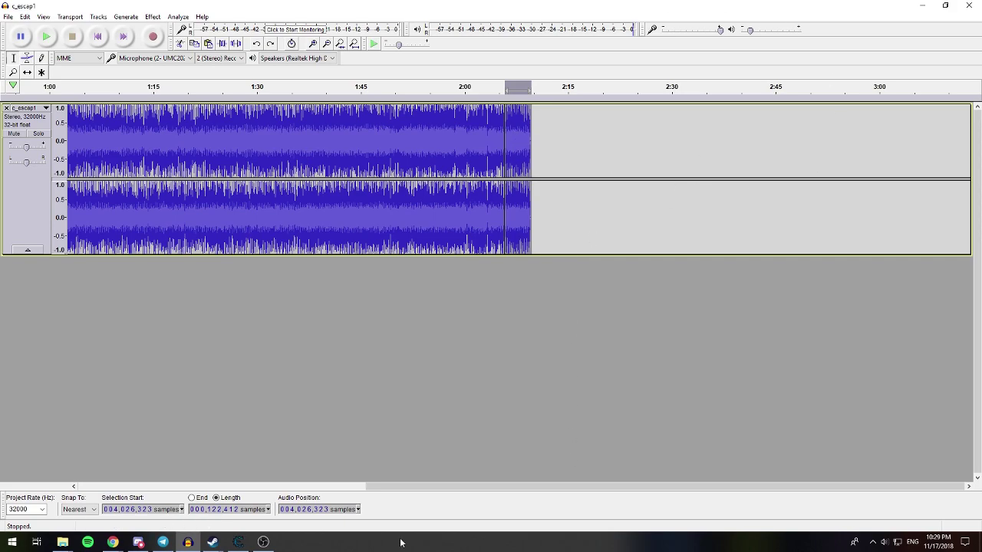
pyautogui.click(326, 43)
pyautogui.click(326, 43)
pyautogui.click(326, 43)
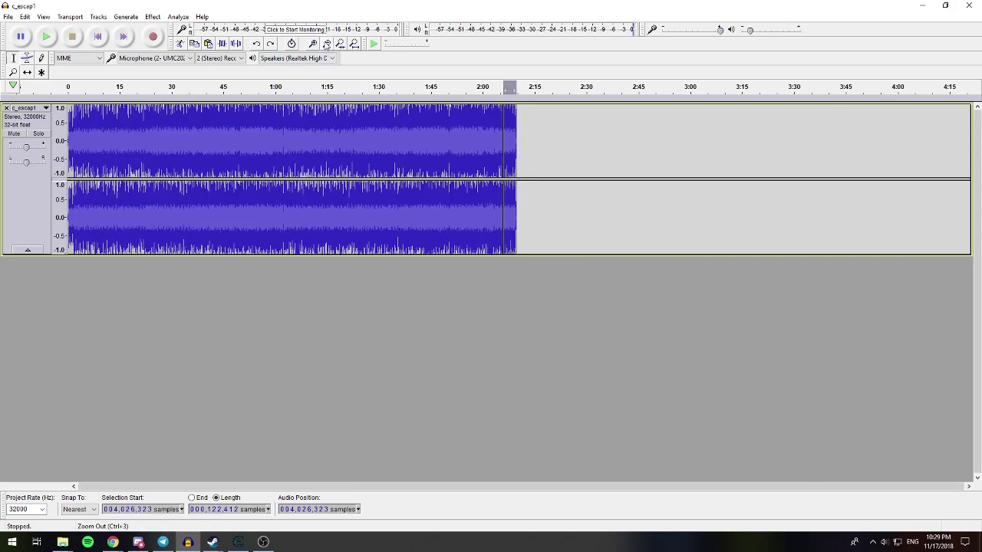
pyautogui.click(98, 36)
# - Zoom in on the song's opening and audition the first seconds from about 1.87 s
pyautogui.click(313, 44)
pyautogui.click(313, 43)
pyautogui.click(313, 44)
pyautogui.click(313, 44)
pyautogui.click(313, 44)
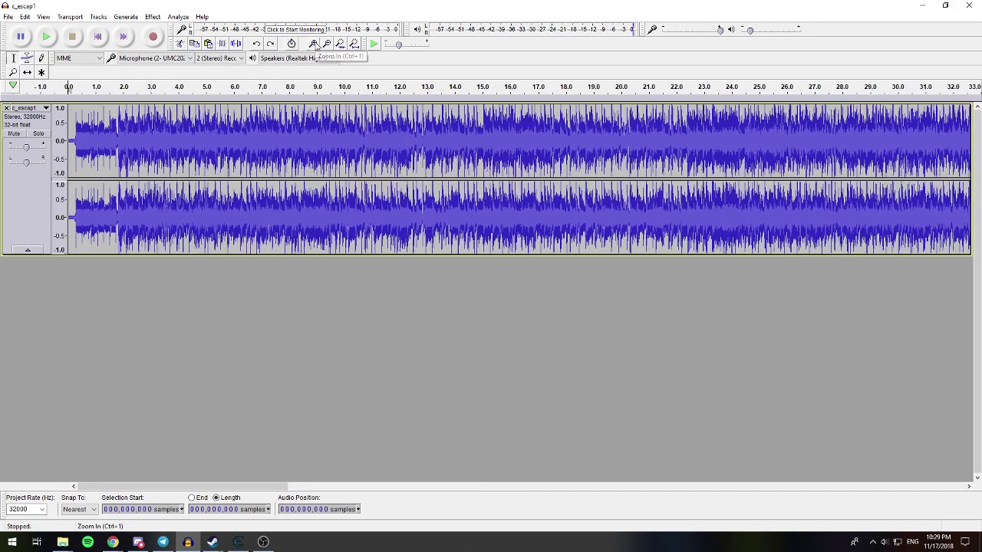
pyautogui.click(313, 43)
pyautogui.press('space')
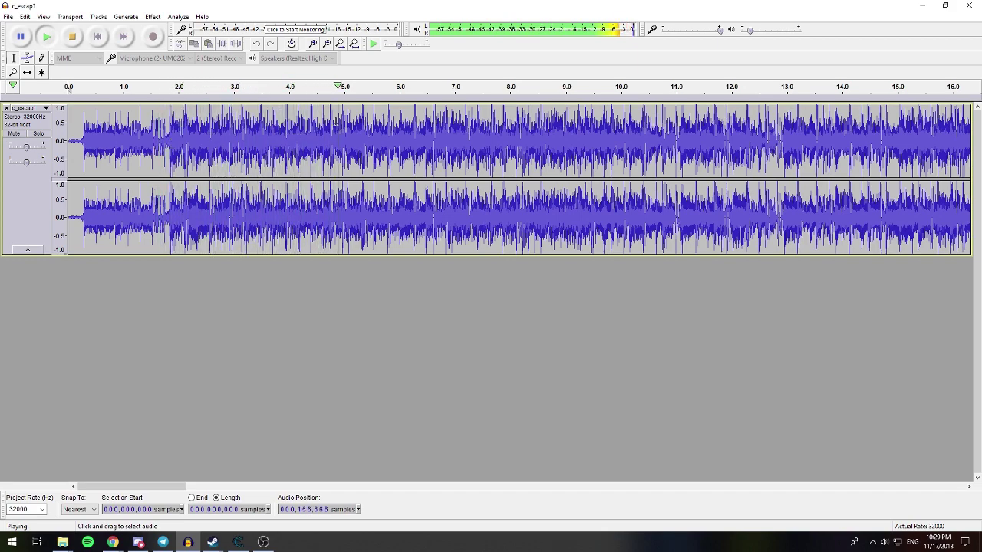
pyautogui.press('x')
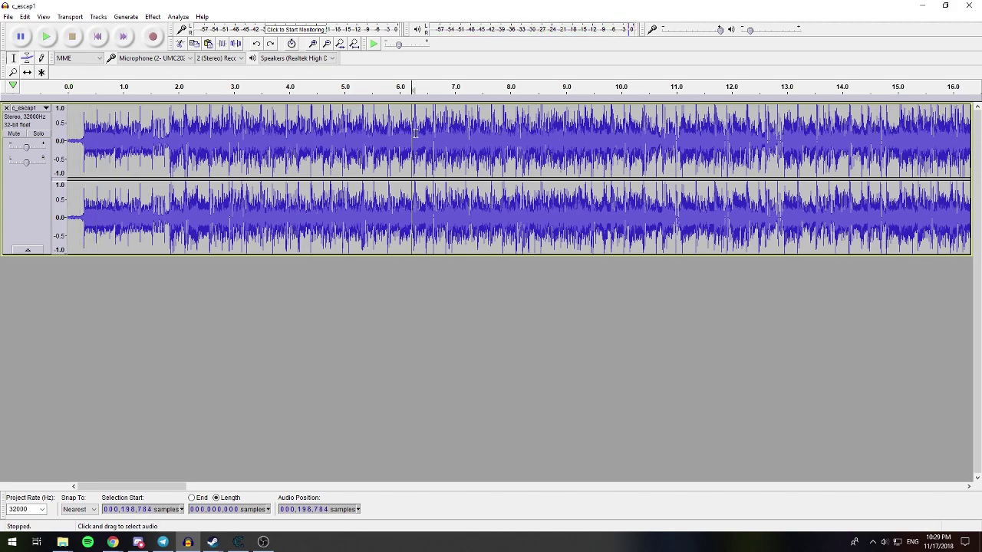
pyautogui.press('space')
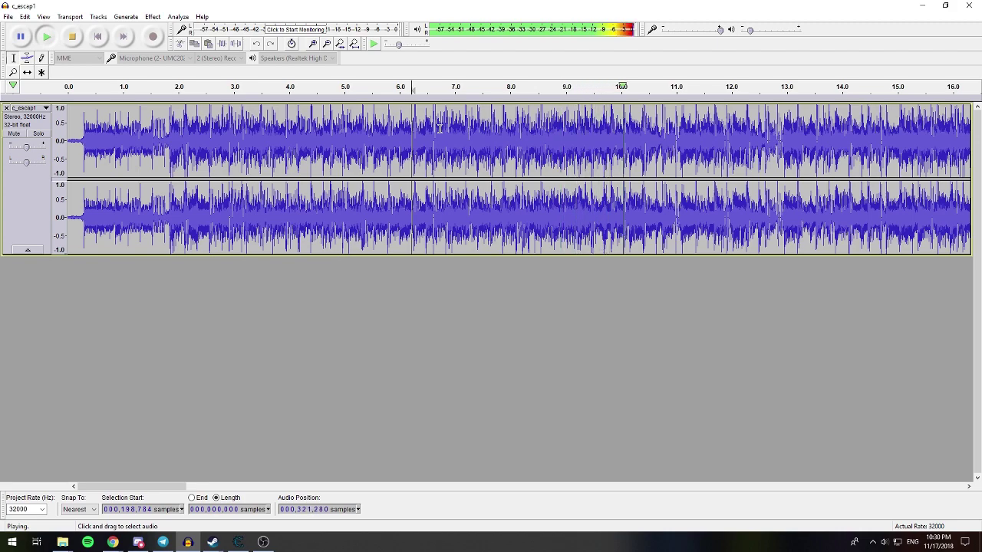
pyautogui.press('space')
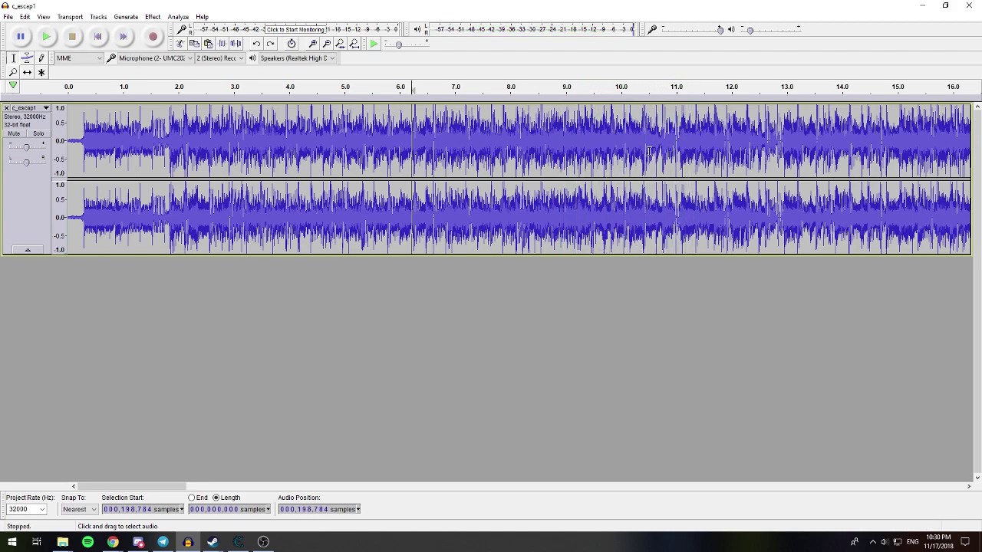
pyautogui.moveTo(170, 129); pyautogui.dragTo(562, 145)
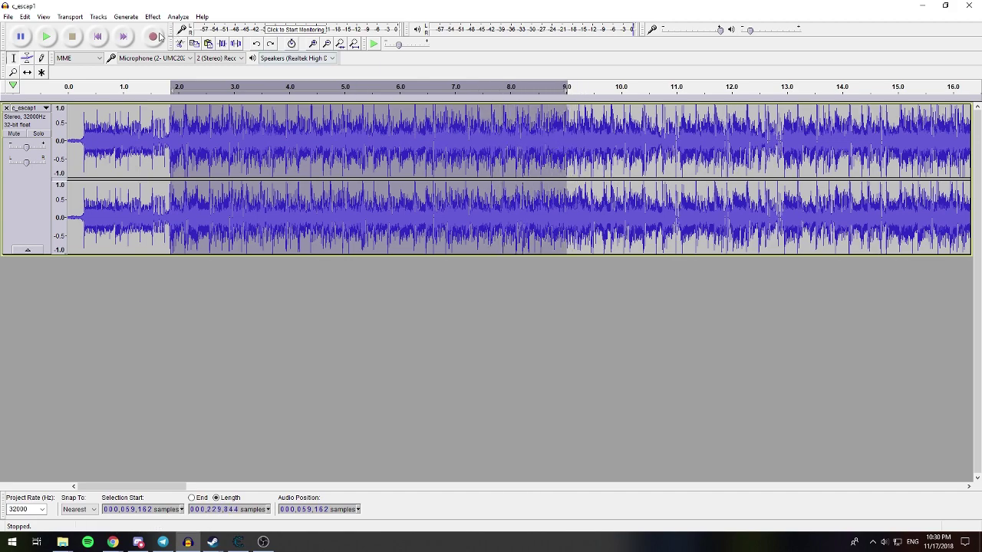
pyautogui.press('Home')
pyautogui.click(171, 134)
pyautogui.press('space')
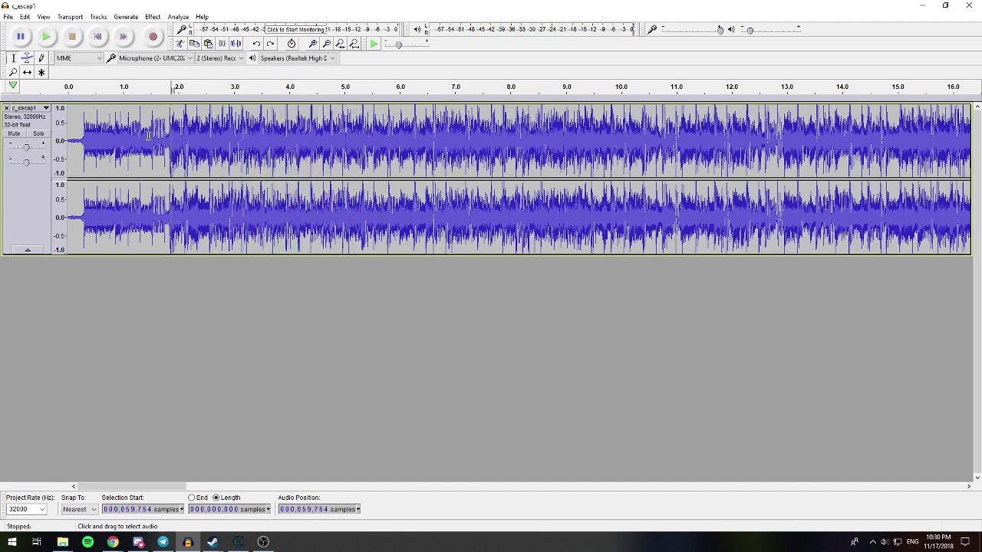
# - Narrow the loop start to about 3.92 s by replaying around the incoming beat
pyautogui.click(144, 135)
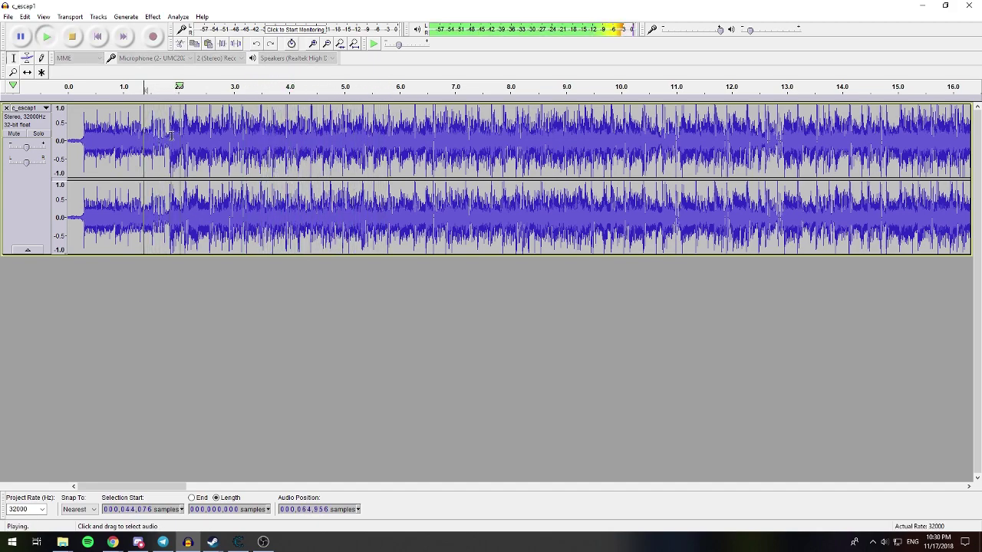
pyautogui.press('x')
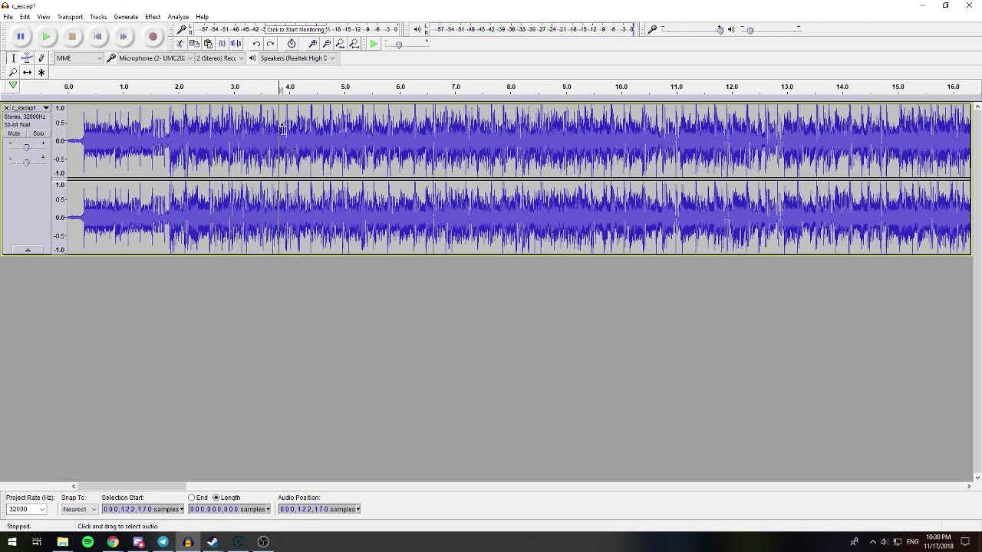
pyautogui.click(289, 130)
pyautogui.click(285, 130)
pyautogui.press('space')
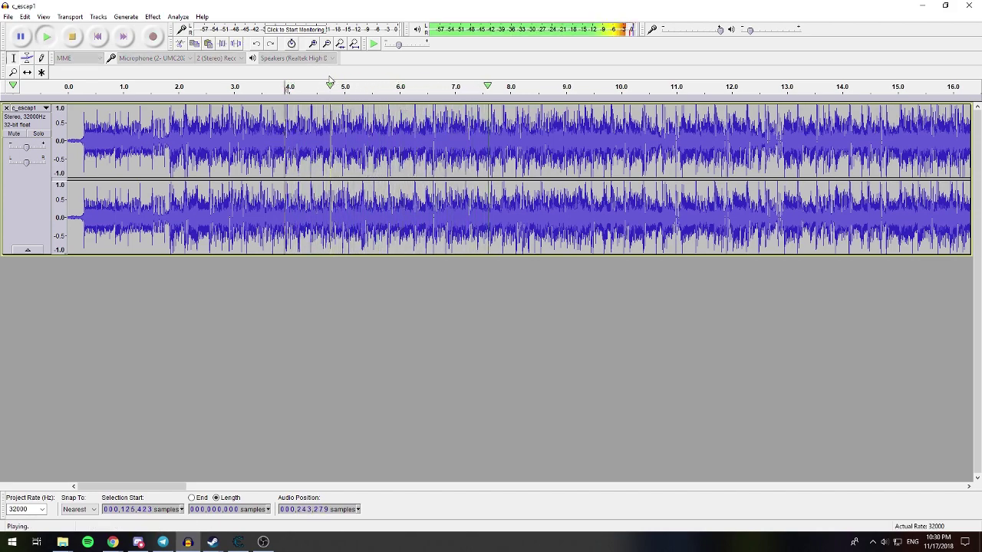
pyautogui.press('space')
pyautogui.click(314, 45)
pyautogui.click(314, 44)
pyautogui.click(313, 44)
pyautogui.click(314, 45)
pyautogui.click(314, 45)
pyautogui.click(314, 44)
pyautogui.press('space')
pyautogui.press('space')
pyautogui.click(327, 45)
pyautogui.click(327, 44)
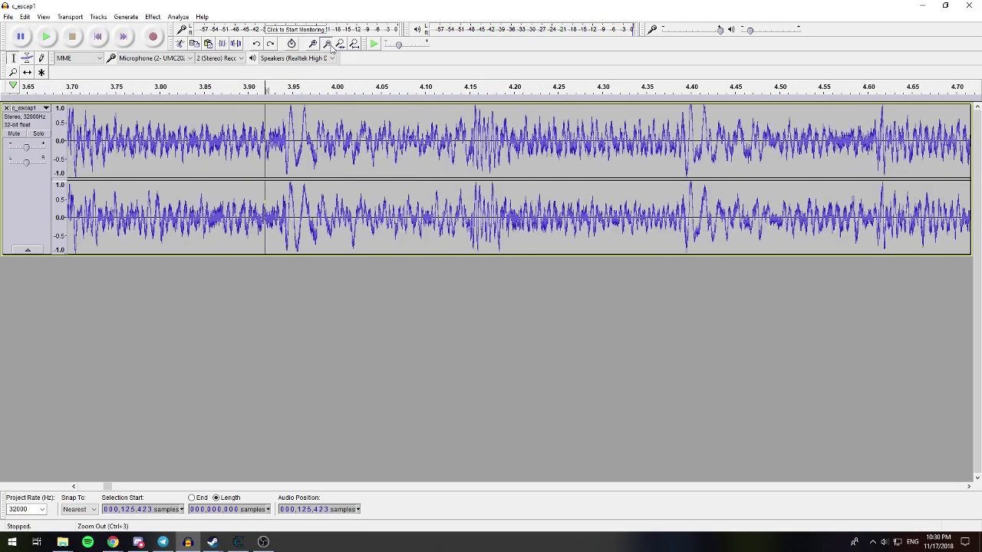
pyautogui.click(328, 44)
pyautogui.click(327, 45)
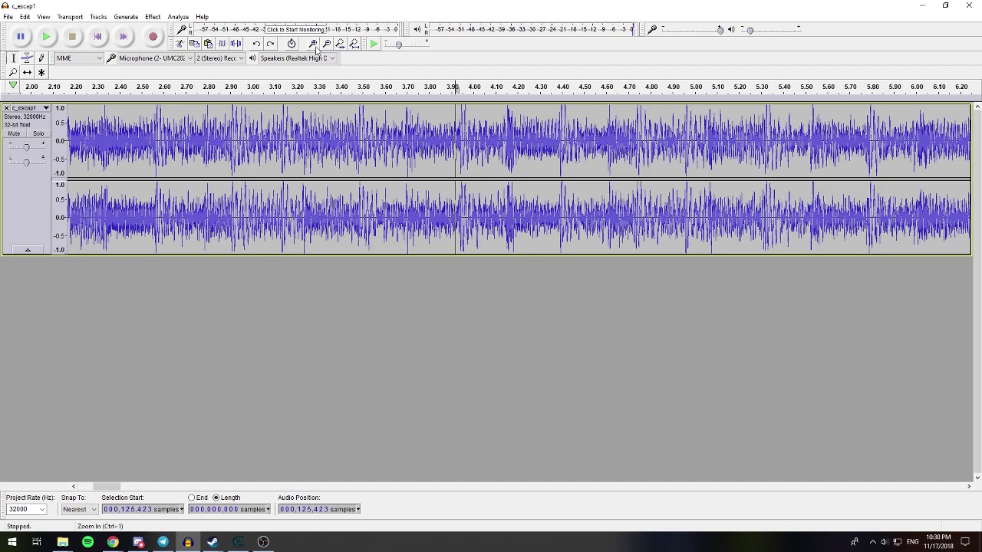
# - Place the loop start at 3.94 s, sample 126,088, then zoom out to about 0–65 s
pyautogui.hotkey('ctrl', '1')
pyautogui.hotkey('ctrl', '1')
pyautogui.hotkey('ctrl', '1')
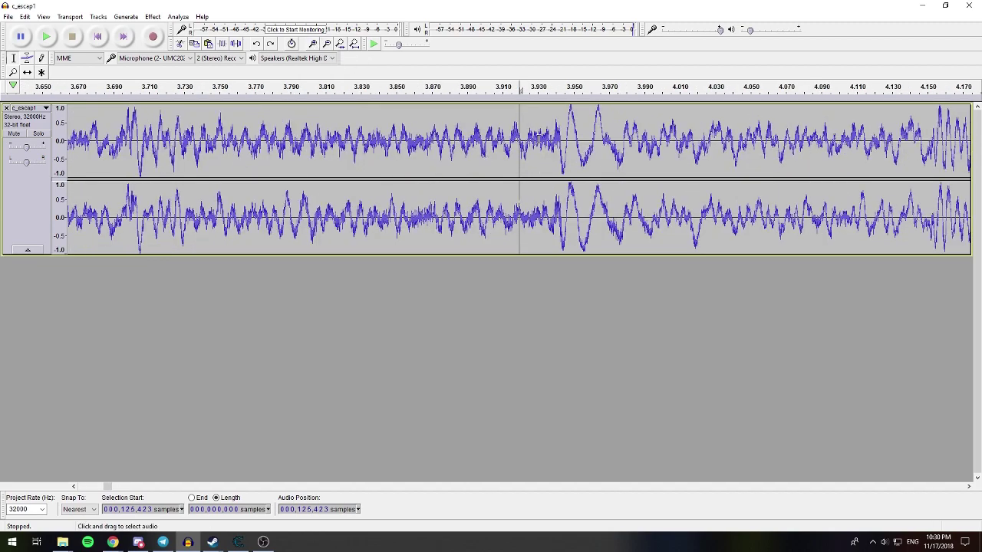
pyautogui.click(556, 137)
pyautogui.press('space')
pyautogui.press('space')
pyautogui.click(326, 44)
pyautogui.click(326, 44)
pyautogui.click(326, 44)
pyautogui.click(326, 44)
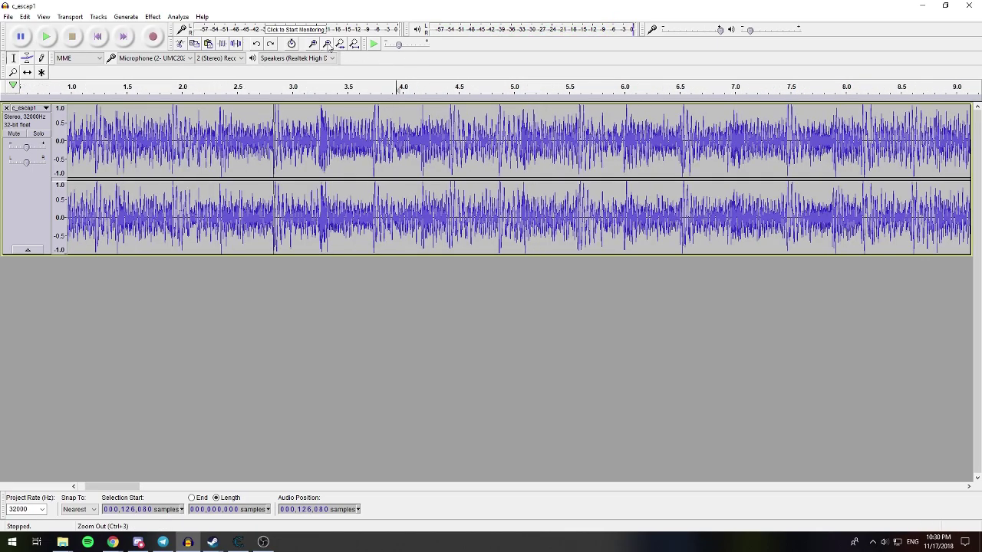
pyautogui.click(326, 44)
pyautogui.click(313, 44)
pyautogui.click(313, 44)
pyautogui.click(313, 44)
pyautogui.click(313, 44)
pyautogui.click(313, 43)
pyautogui.click(313, 44)
pyautogui.click(313, 44)
pyautogui.click(313, 43)
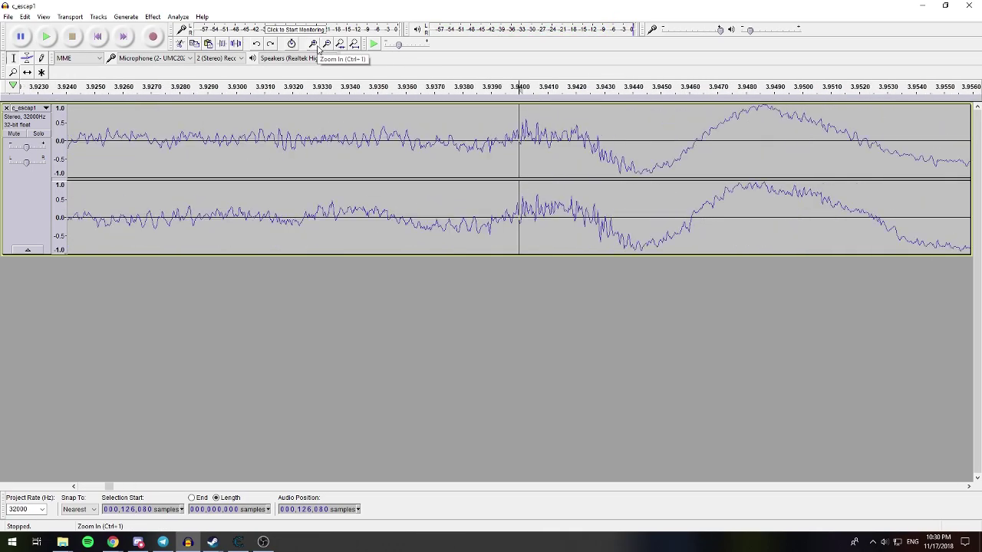
pyautogui.click(527, 128)
pyautogui.click(326, 43)
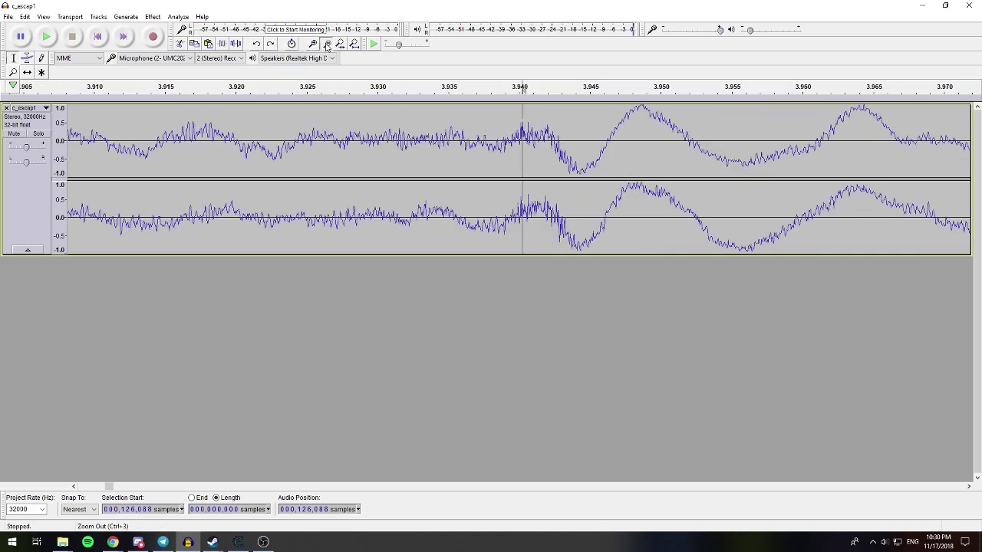
pyautogui.click(326, 43)
pyautogui.click(326, 43)
pyautogui.click(326, 44)
pyautogui.click(326, 44)
pyautogui.click(326, 43)
pyautogui.click(326, 44)
pyautogui.click(326, 44)
pyautogui.click(326, 44)
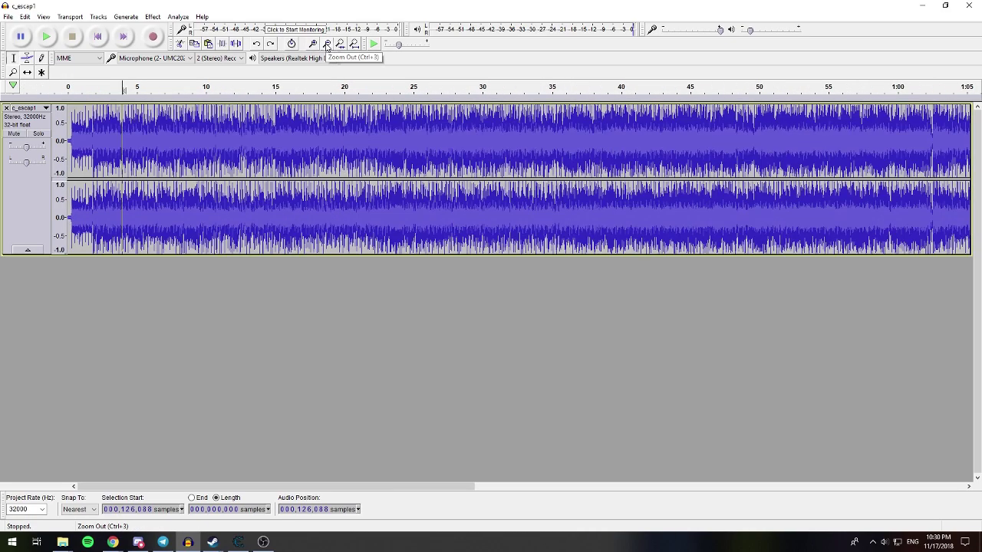
pyautogui.click(326, 43)
pyautogui.click(326, 44)
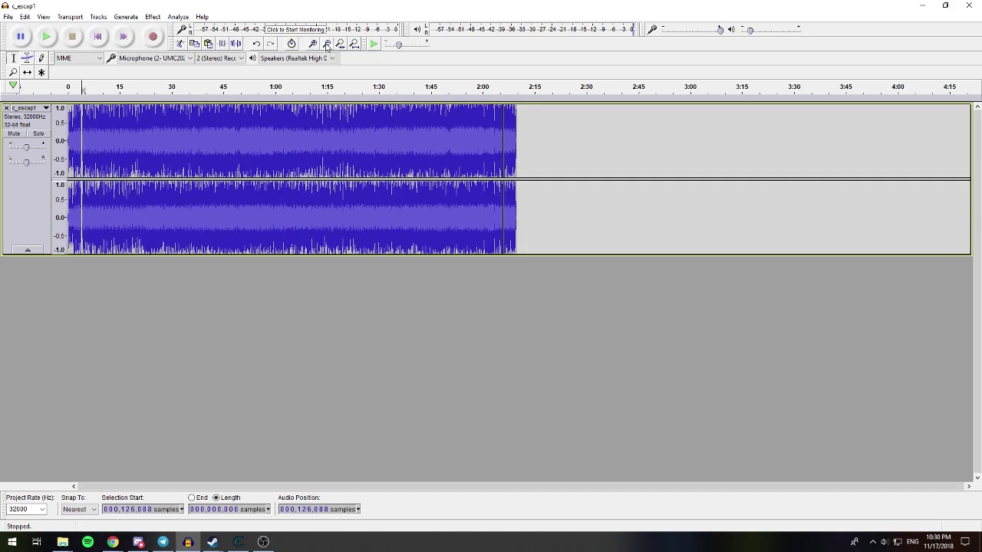
# - Move the short tail after 2:05 into its own new track, muted and collapsed
pyautogui.doubleClick(510, 123)
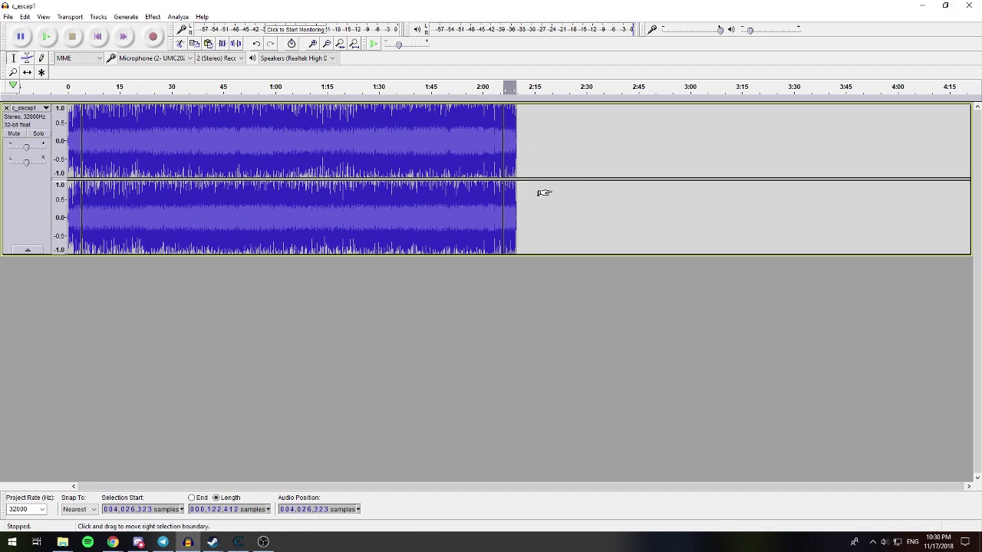
pyautogui.press('Delete')
pyautogui.hotkey('ctrl', 'v')
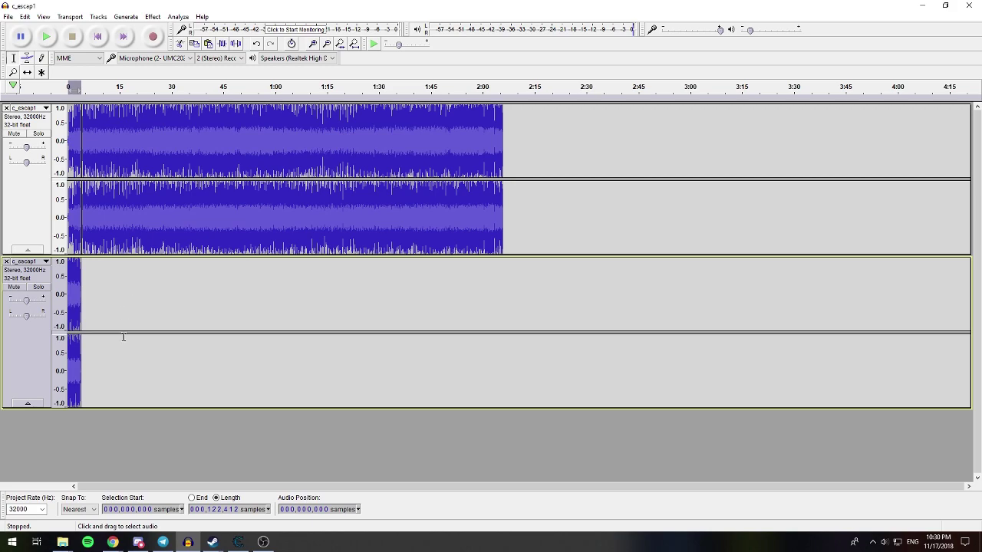
pyautogui.click(14, 288)
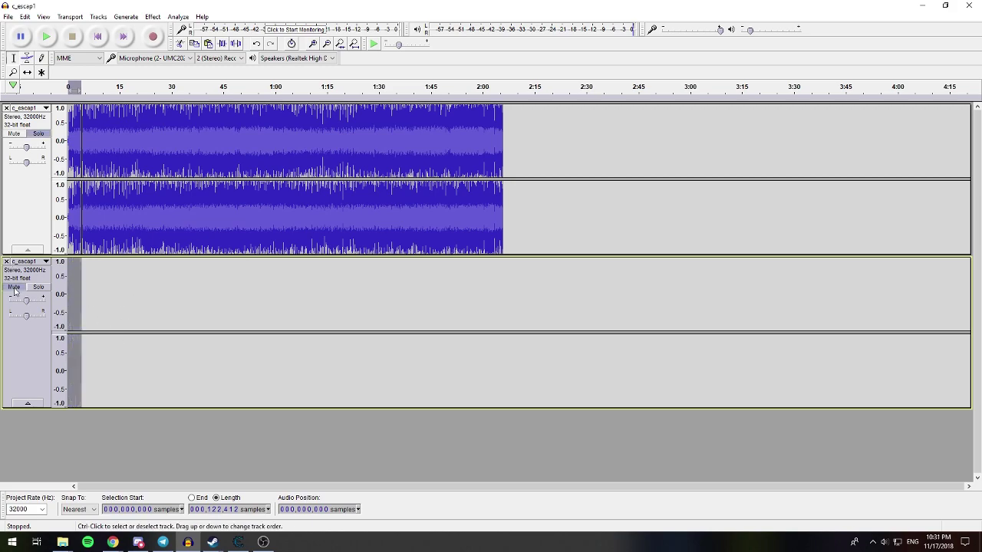
pyautogui.click(27, 404)
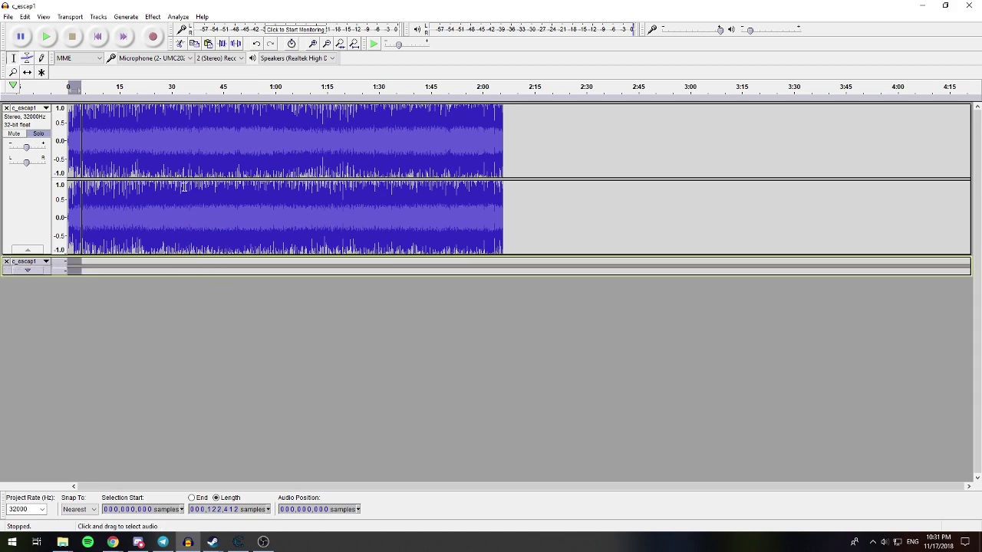
# - Paste a copy of the song from 3.94 s onward and time-shift it to about 2:00
pyautogui.doubleClick(150, 137)
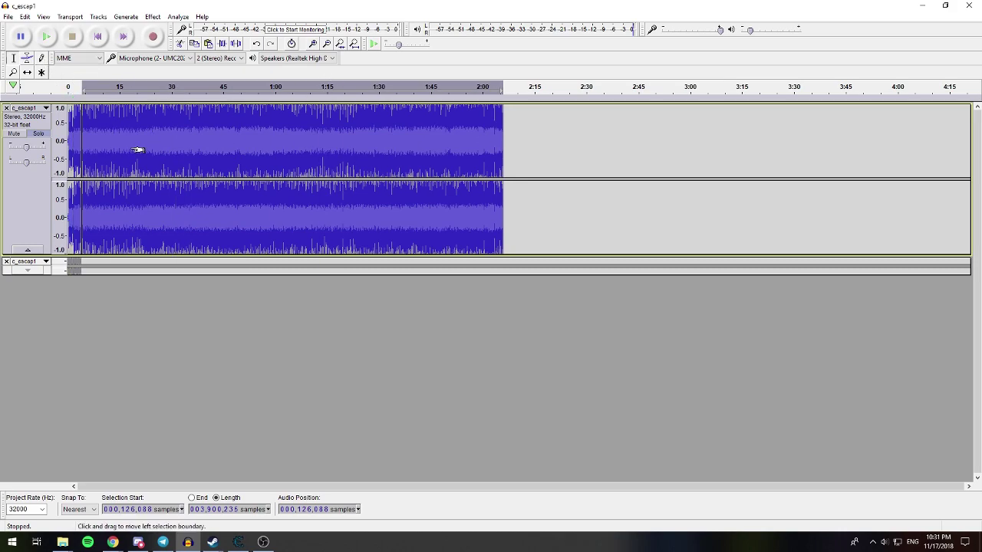
pyautogui.click(112, 304)
pyautogui.hotkey('ctrl', 'v')
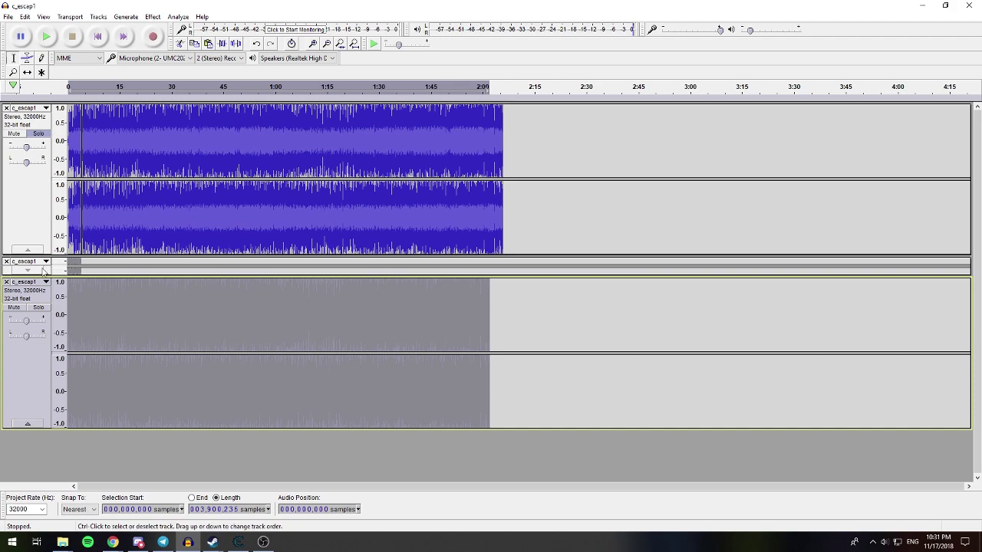
pyautogui.click(247, 338)
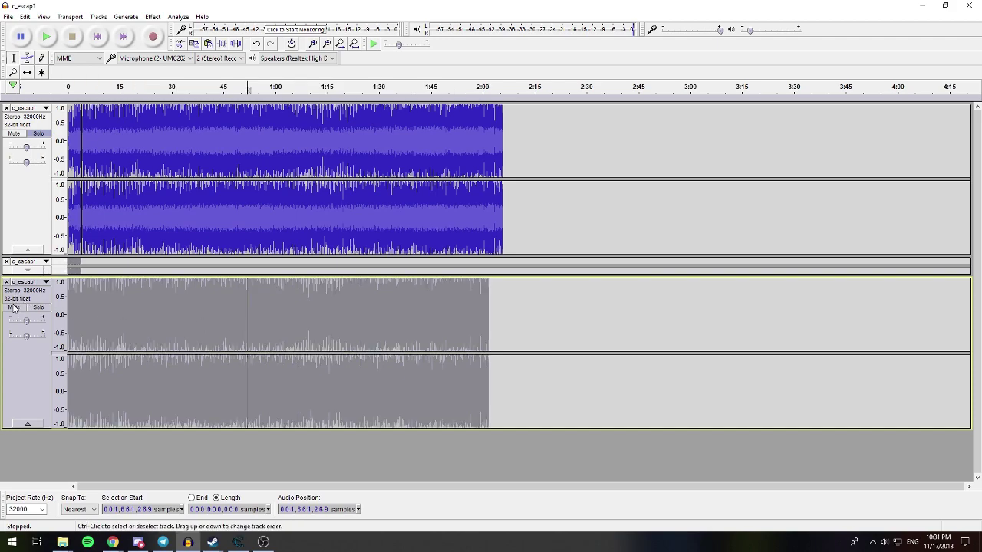
pyautogui.click(13, 307)
pyautogui.click(27, 72)
pyautogui.moveTo(190, 309); pyautogui.dragTo(575, 298)
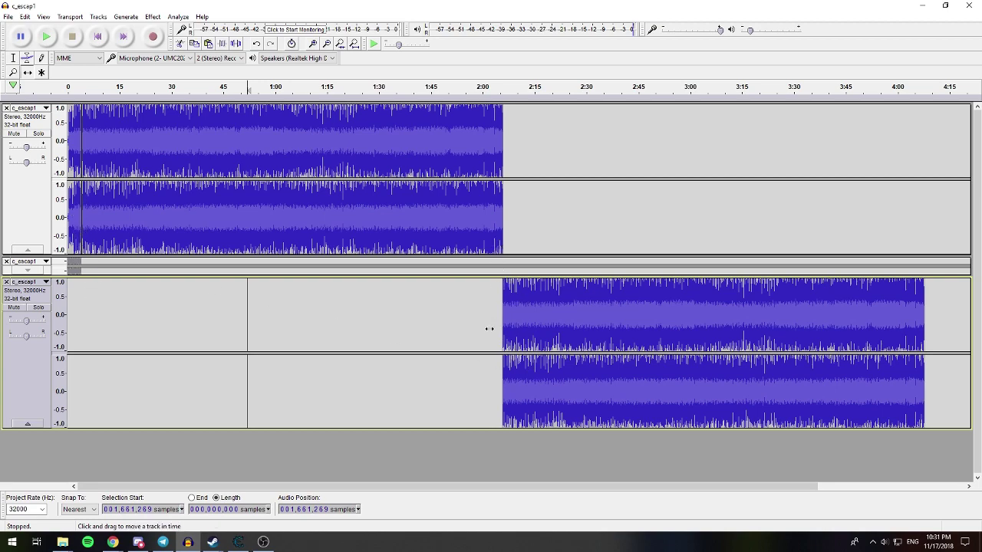
# - Preview the loop join by playing from about 2:00 and again from about 2:01
pyautogui.press('F1')
pyautogui.click(482, 155)
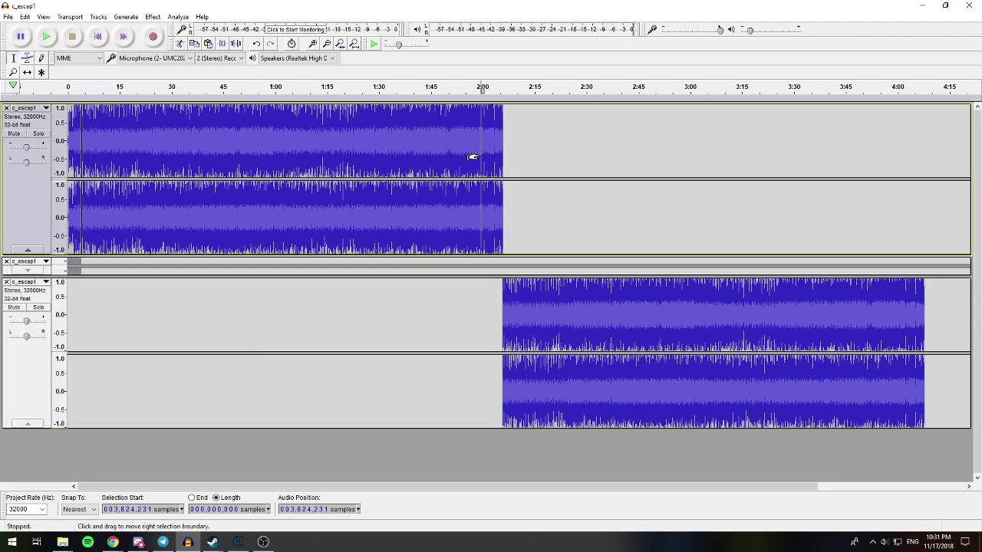
pyautogui.press('space')
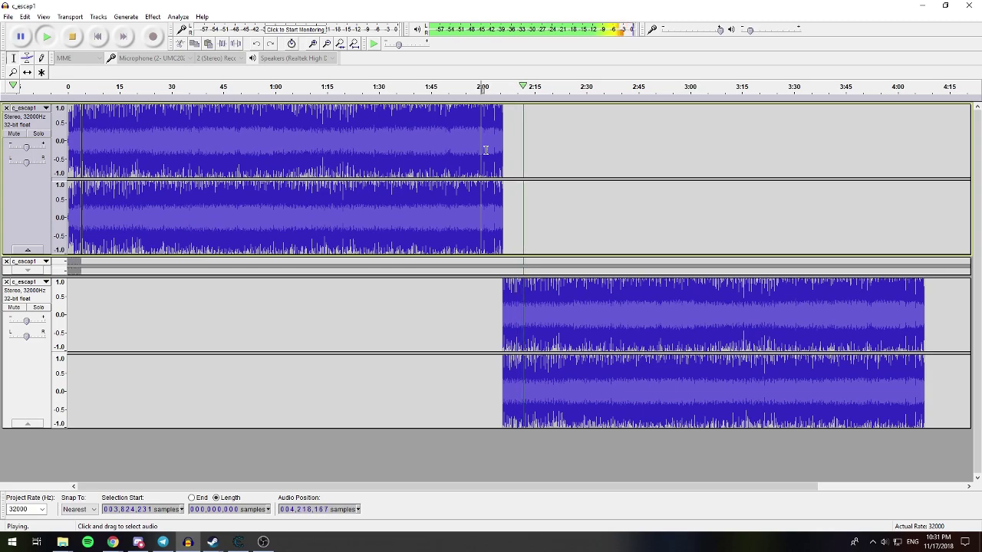
pyautogui.press('space')
pyautogui.click(482, 150)
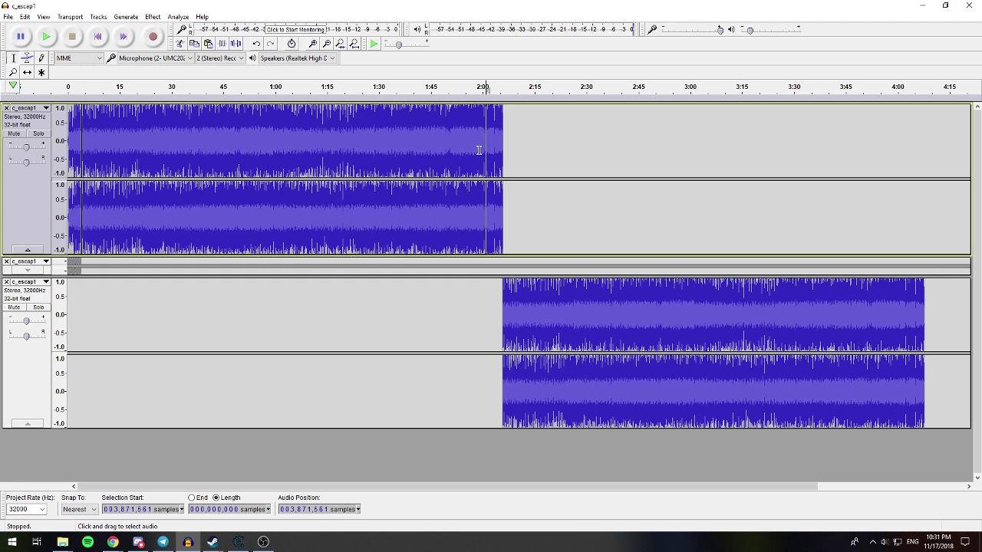
pyautogui.press('space')
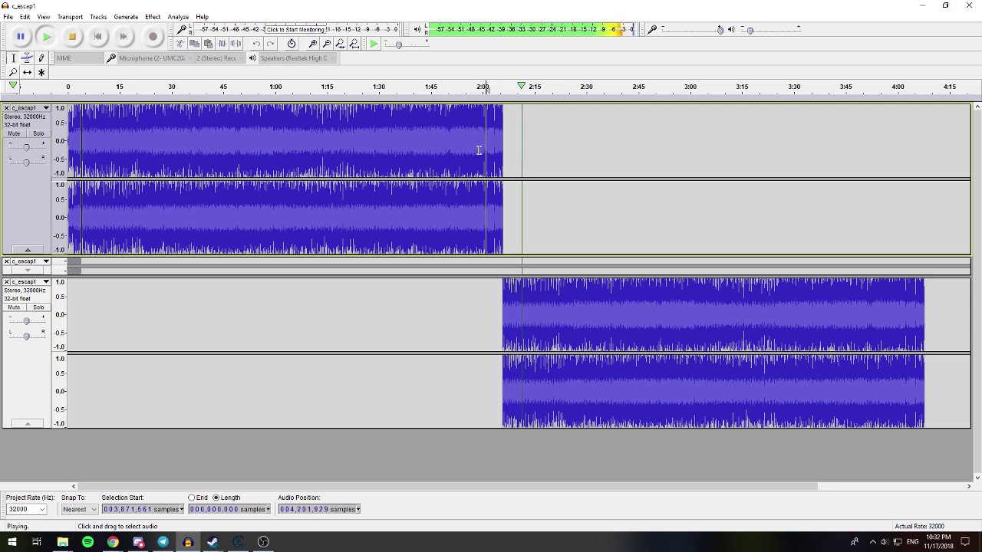
pyautogui.press('space')
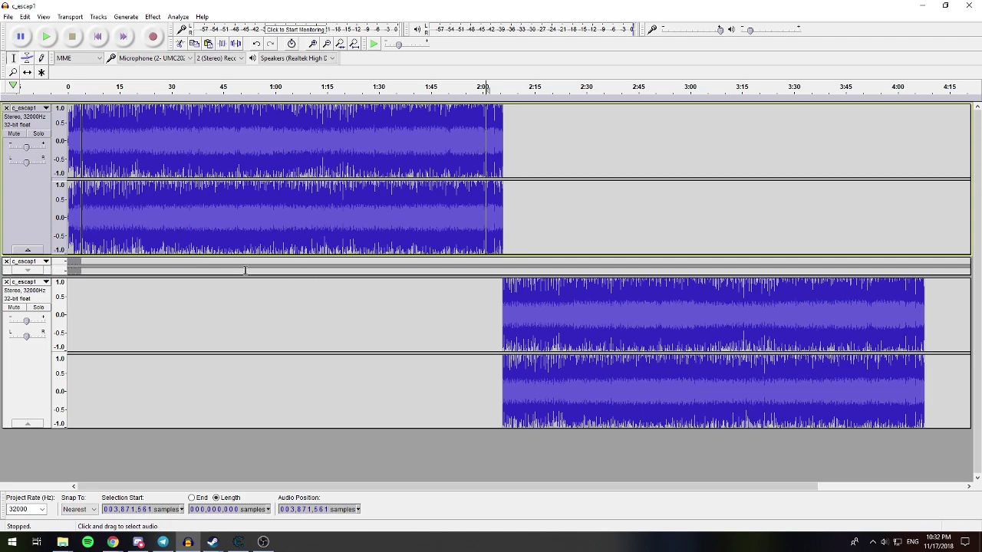
# - Remove the loop copy track, expand the tail track, and set the cursor at sample 126,088
pyautogui.click(6, 282)
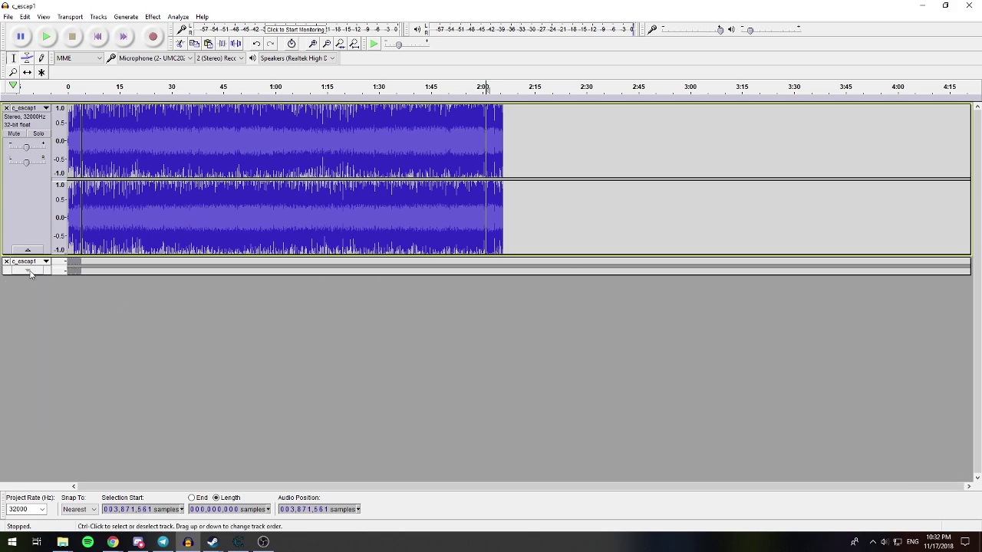
pyautogui.click(27, 270)
pyautogui.click(80, 310)
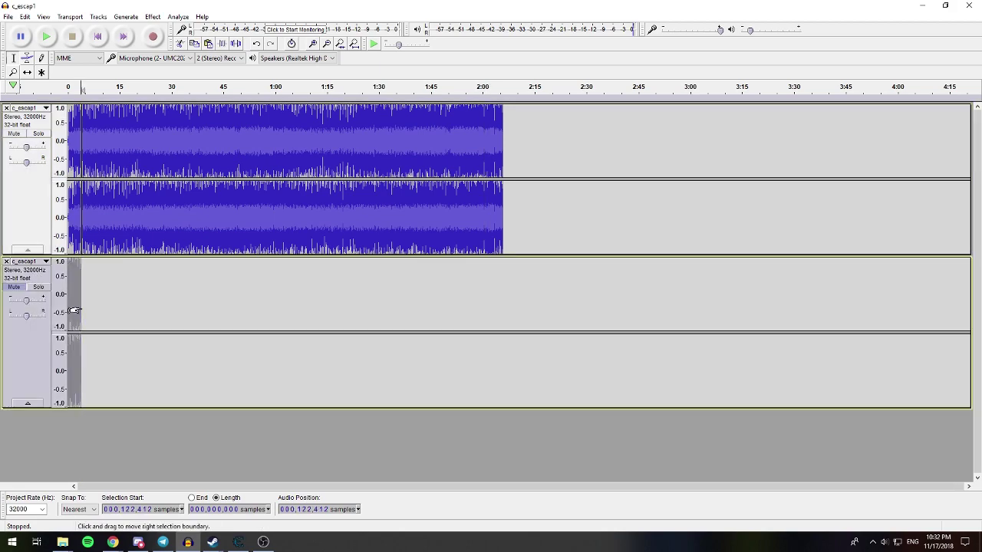
pyautogui.click(312, 43)
pyautogui.click(312, 43)
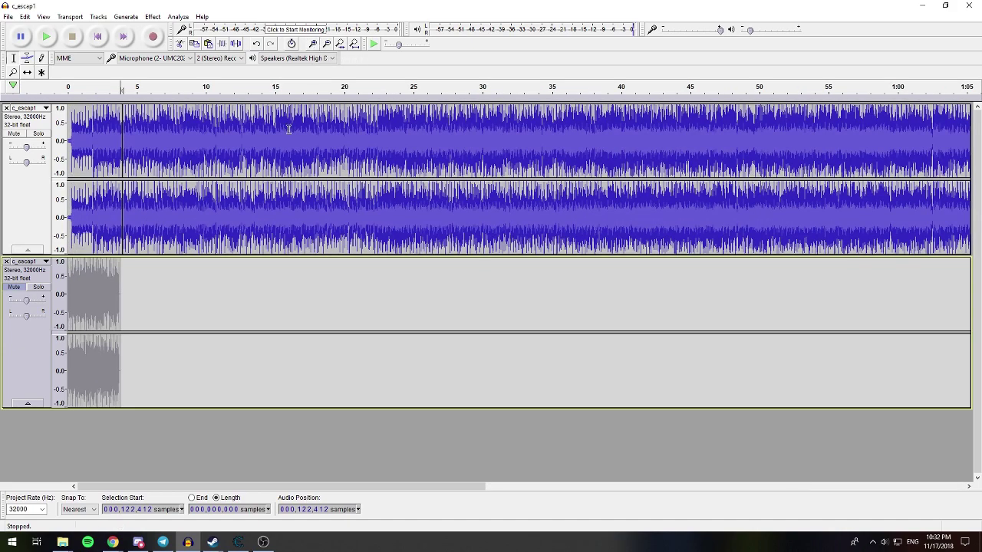
pyautogui.click(122, 293)
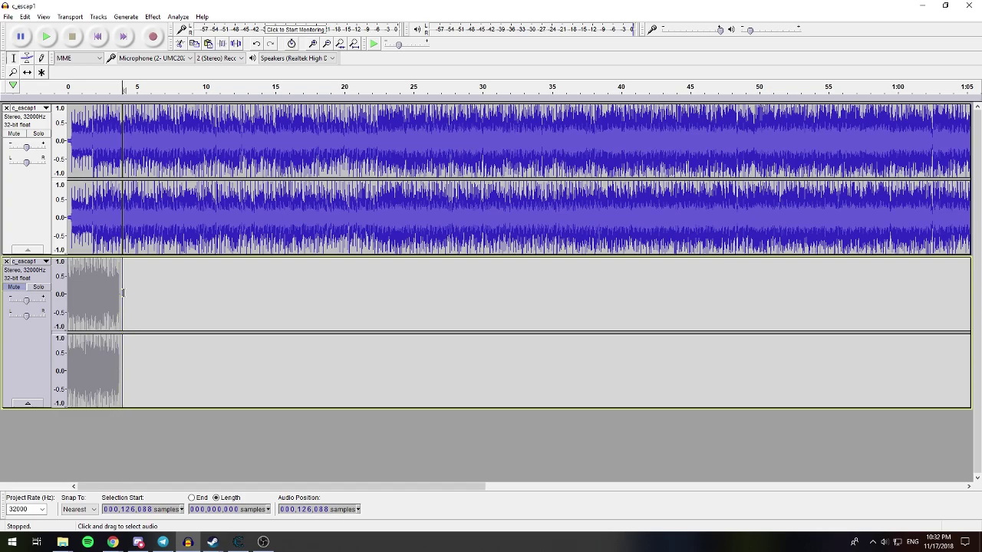
# - Inspect the loop point at sample level, then zoom out to show about 33 seconds
pyautogui.click(314, 43)
pyautogui.click(313, 43)
pyautogui.click(315, 43)
pyautogui.click(315, 44)
pyautogui.click(315, 43)
pyautogui.click(315, 44)
pyautogui.click(315, 44)
pyautogui.click(316, 44)
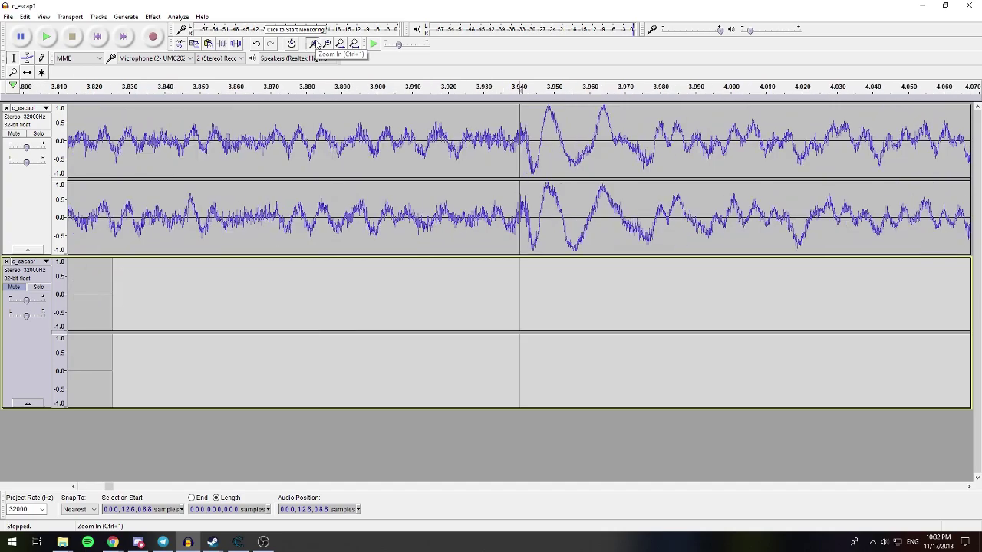
pyautogui.click(315, 44)
pyautogui.click(315, 43)
pyautogui.click(315, 44)
pyautogui.click(315, 43)
pyautogui.click(315, 44)
pyautogui.click(315, 44)
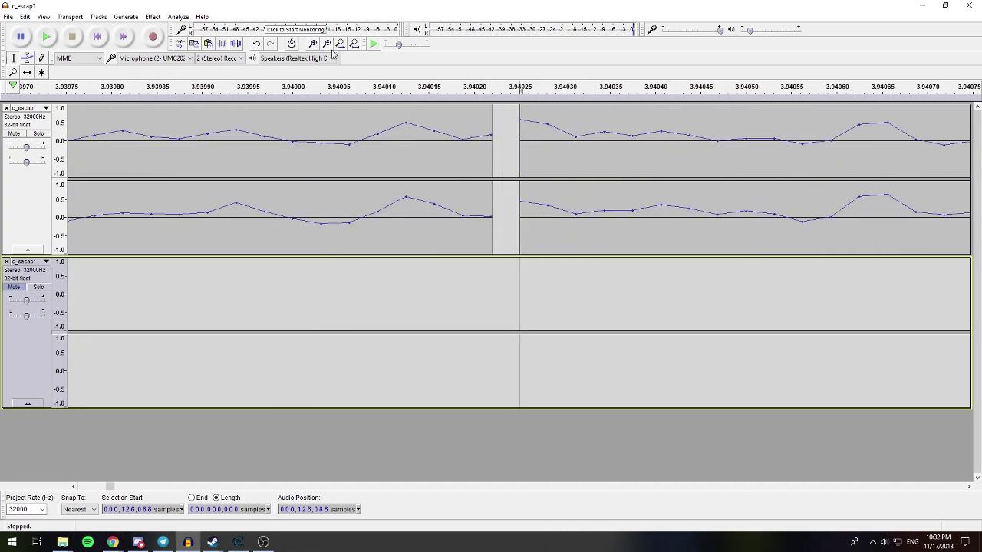
pyautogui.click(326, 44)
pyautogui.click(326, 44)
pyautogui.click(326, 44)
pyautogui.click(326, 44)
pyautogui.click(326, 44)
pyautogui.click(326, 44)
pyautogui.click(326, 44)
pyautogui.click(326, 44)
pyautogui.click(331, 50)
pyautogui.click(331, 50)
pyautogui.click(331, 49)
pyautogui.click(330, 50)
pyautogui.click(331, 50)
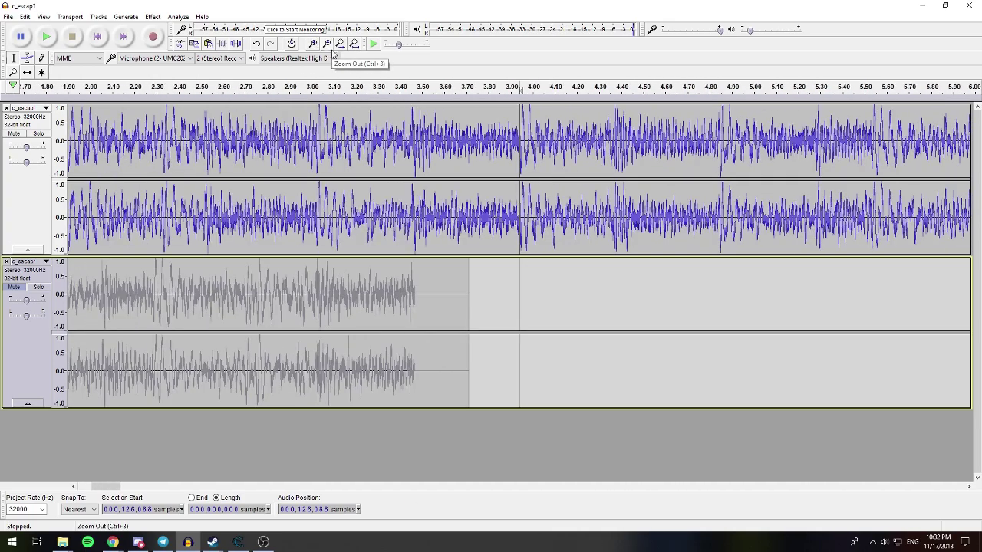
pyautogui.click(331, 49)
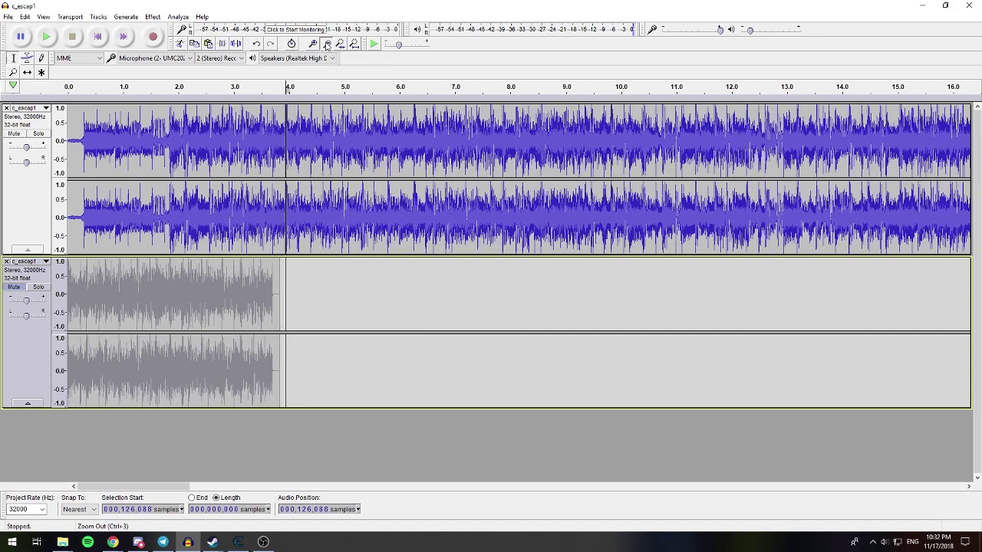
pyautogui.click(327, 45)
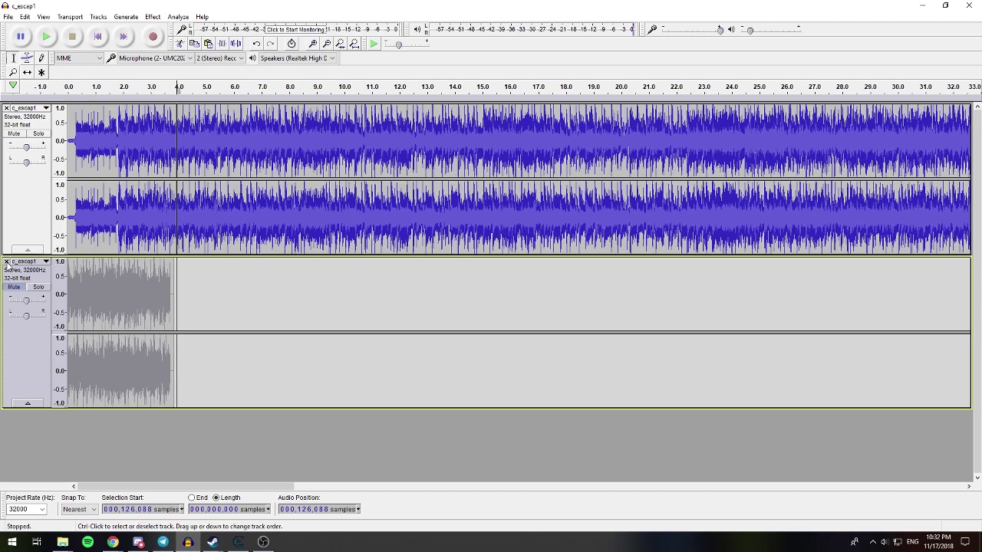
# - Close the second clip track and switch Project Rate to 48000 Hz, putting the loop start at sample 189,132
pyautogui.click(6, 261)
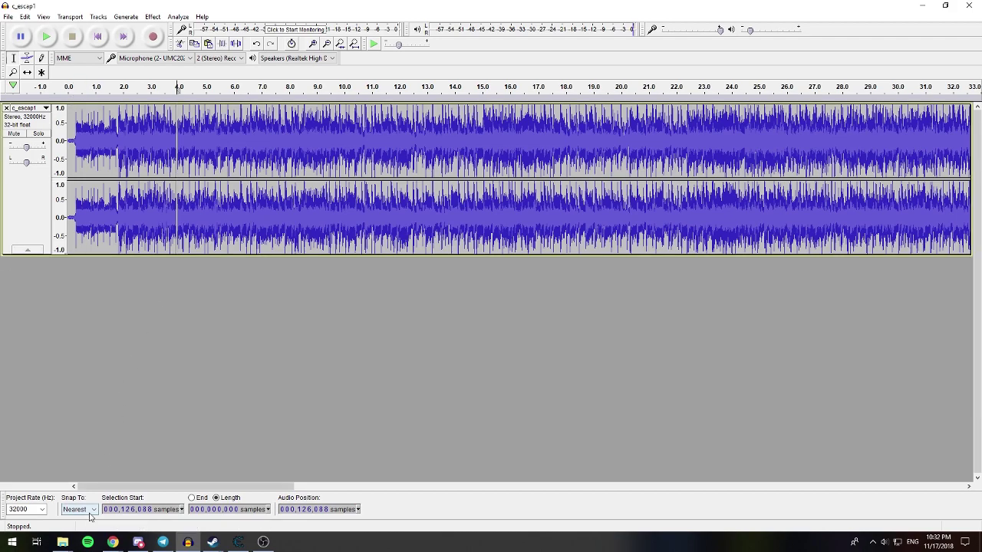
pyautogui.click(43, 510)
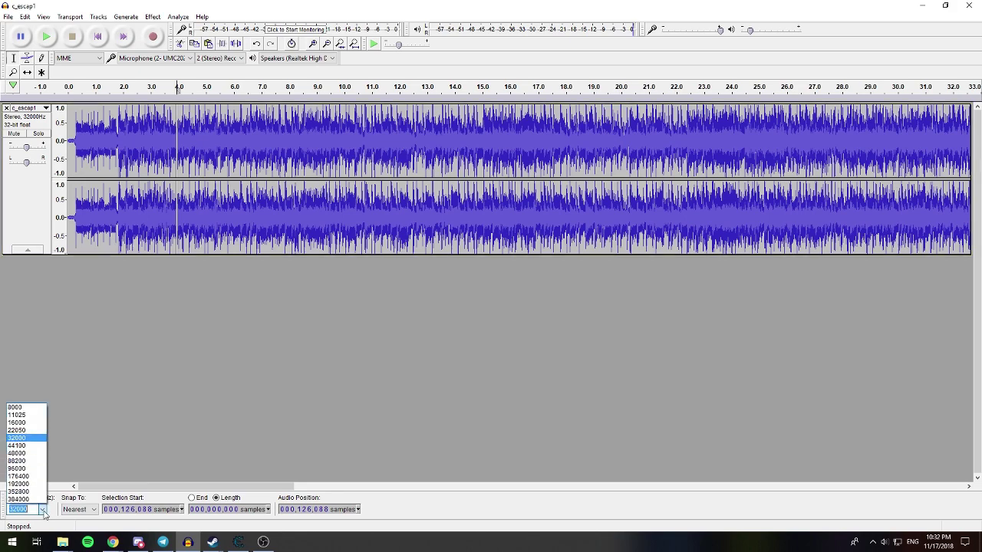
pyautogui.click(14, 458)
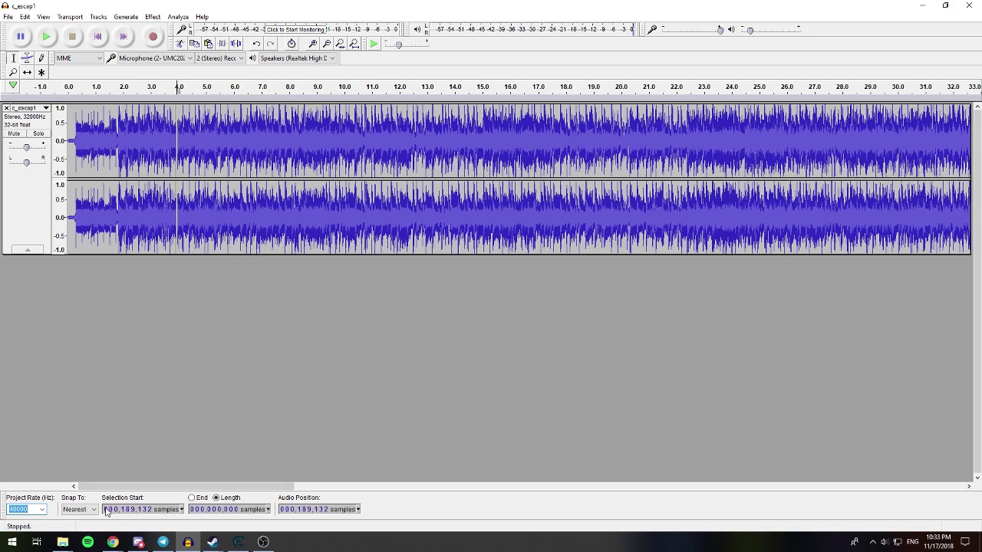
# - Start a Notepad note reading 'City Escape - 189132' and select the sample number
pyautogui.click(11, 542)
pyautogui.write('notepad')
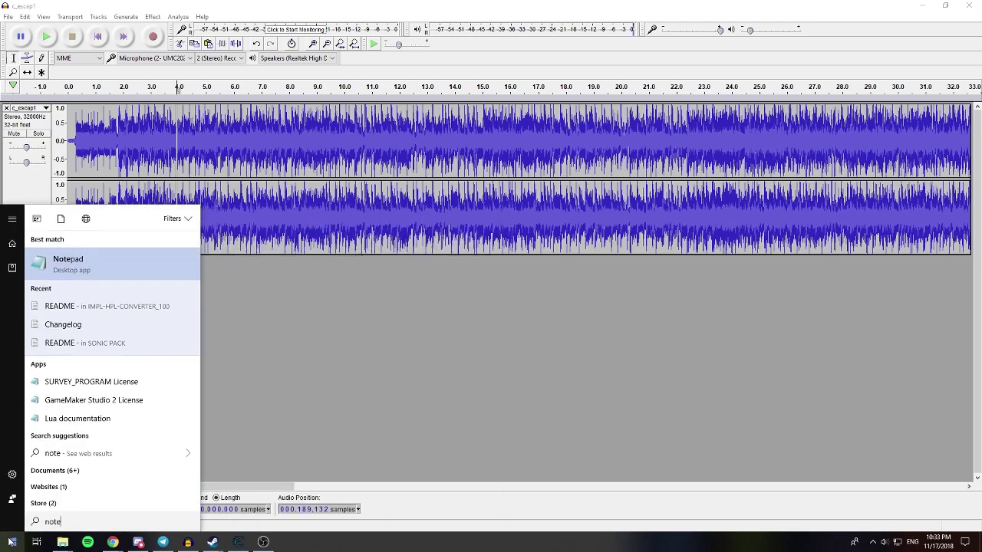
pyautogui.press('Return')
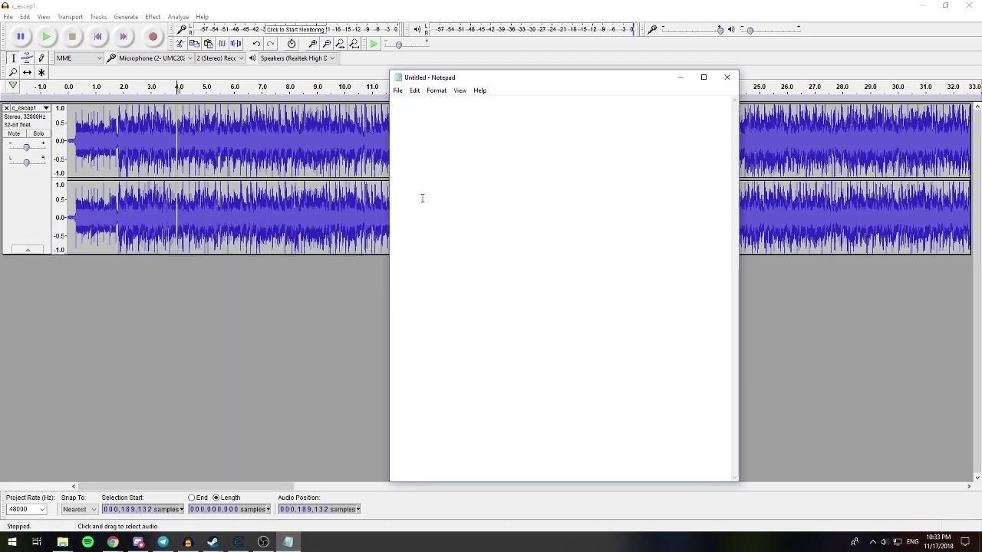
pyautogui.write('City Escape - 189132')
pyautogui.hotkey('ctrl', 'shift', 'Left')
pyautogui.click(289, 343)
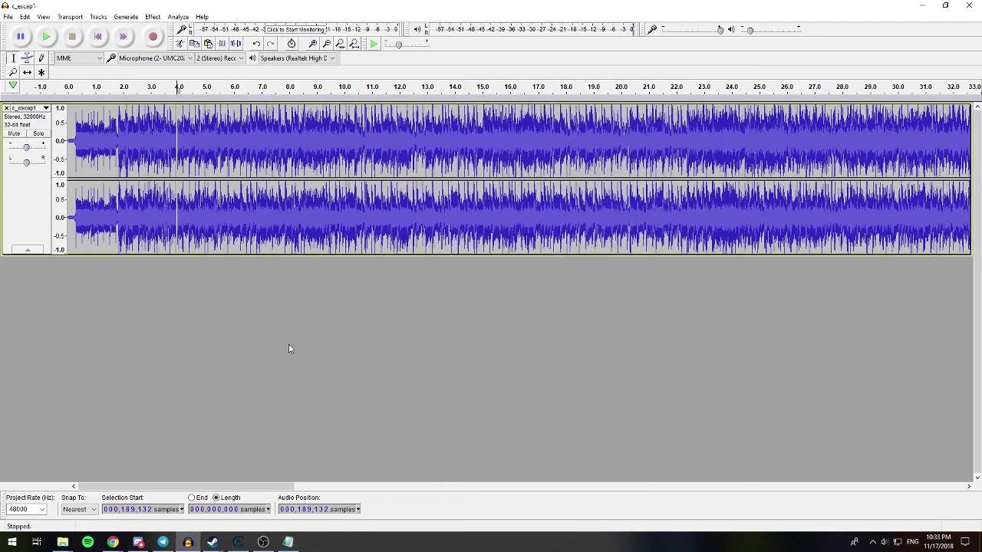
# - Export the song from Audacity as a signed 16-bit PCM WAV named 00000000
pyautogui.click(8, 17)
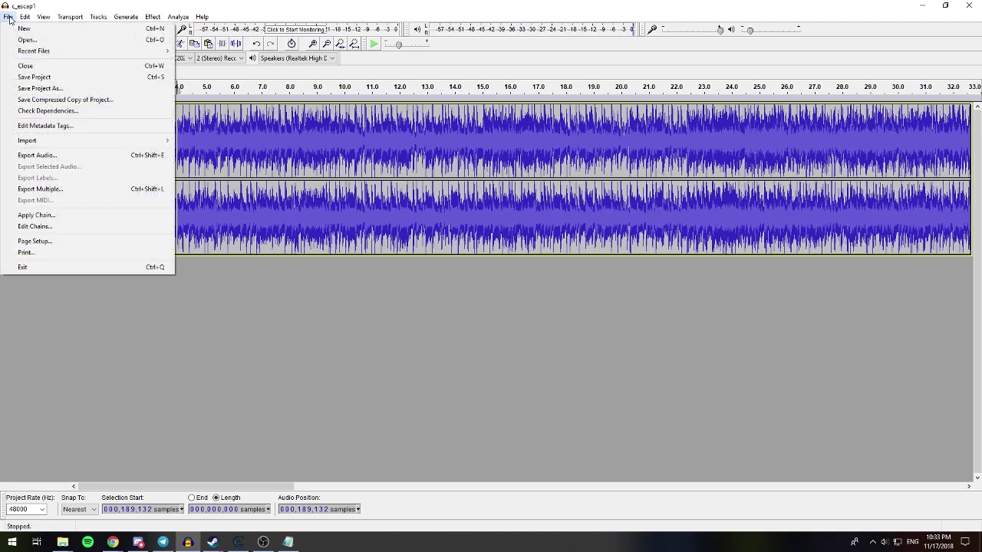
pyautogui.click(70, 158)
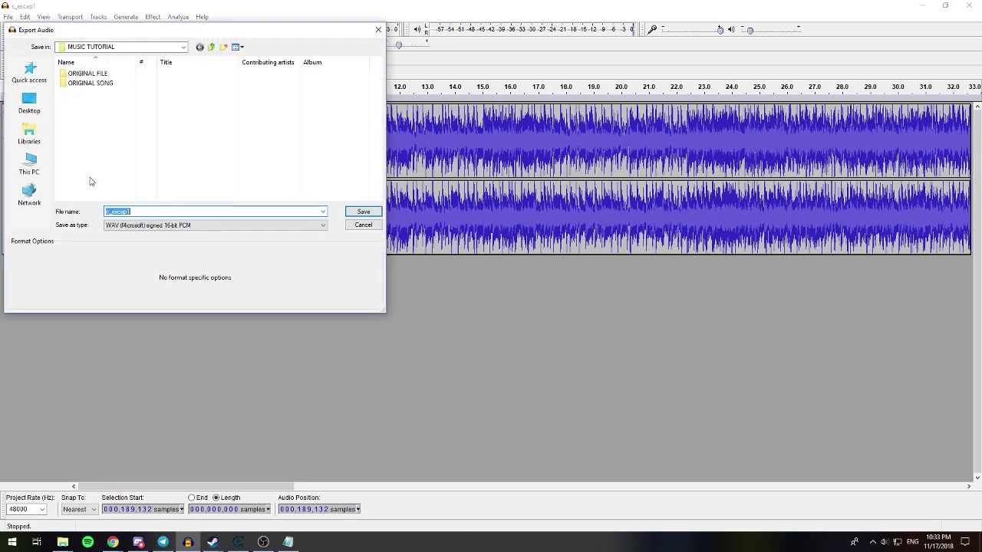
pyautogui.click(130, 230)
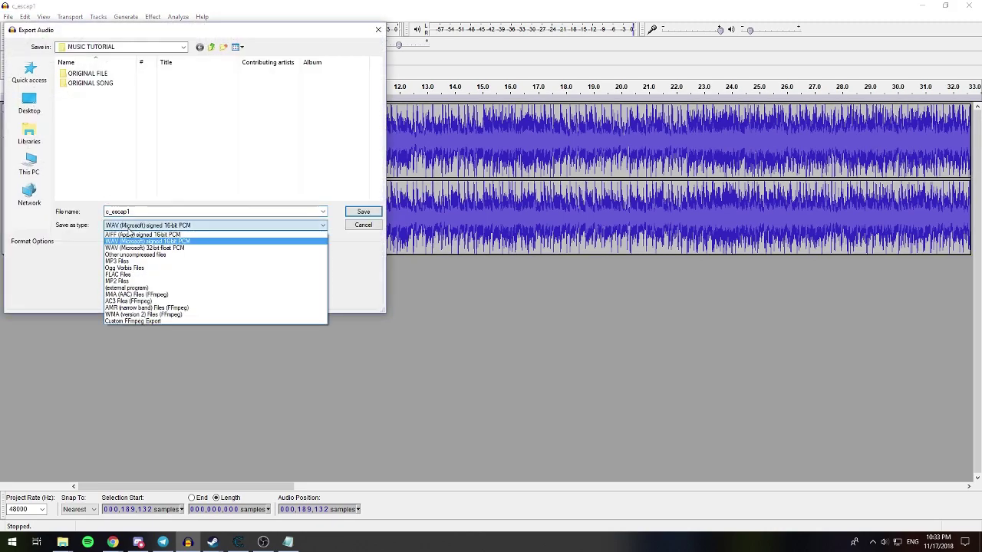
pyautogui.click(170, 242)
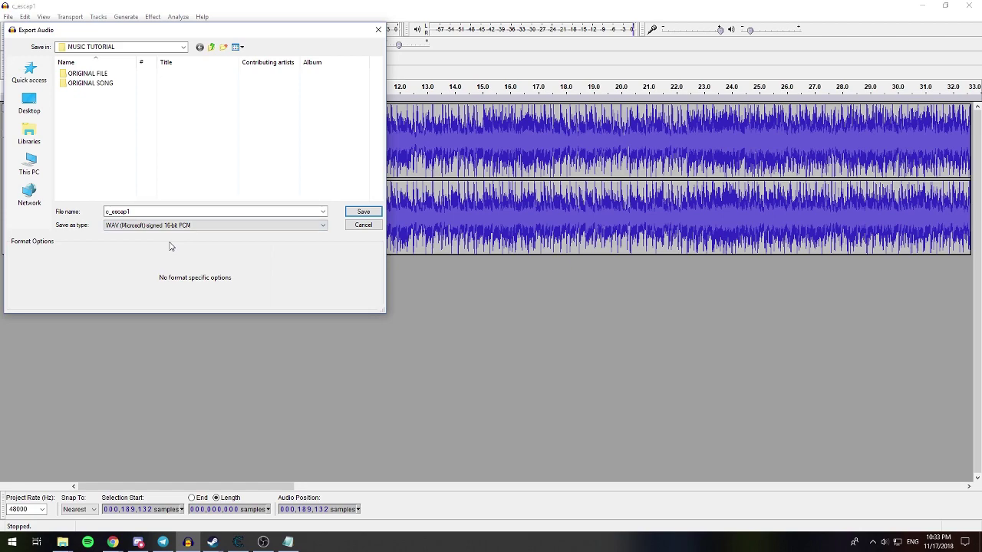
pyautogui.doubleClick(142, 210)
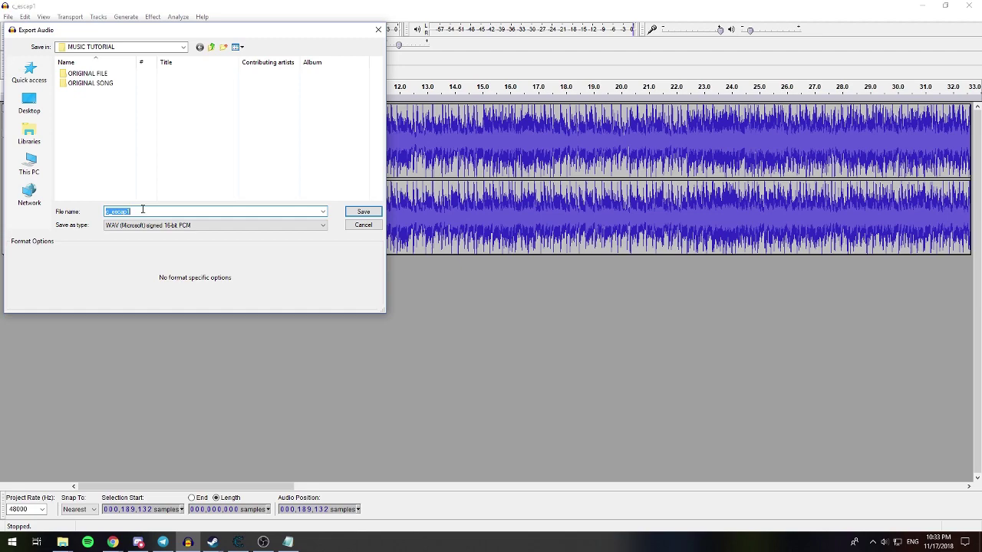
pyautogui.write('000000000')
pyautogui.click(362, 211)
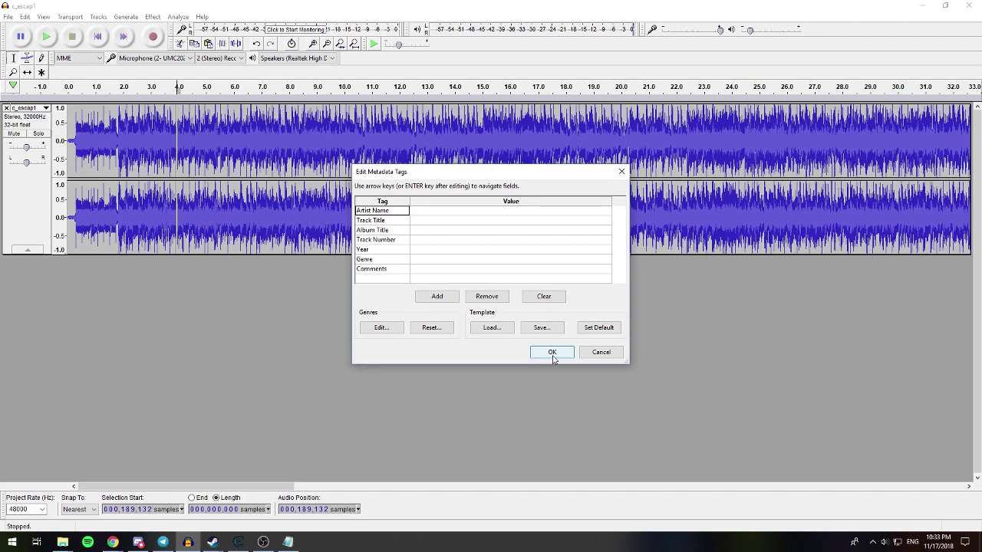
pyautogui.click(550, 355)
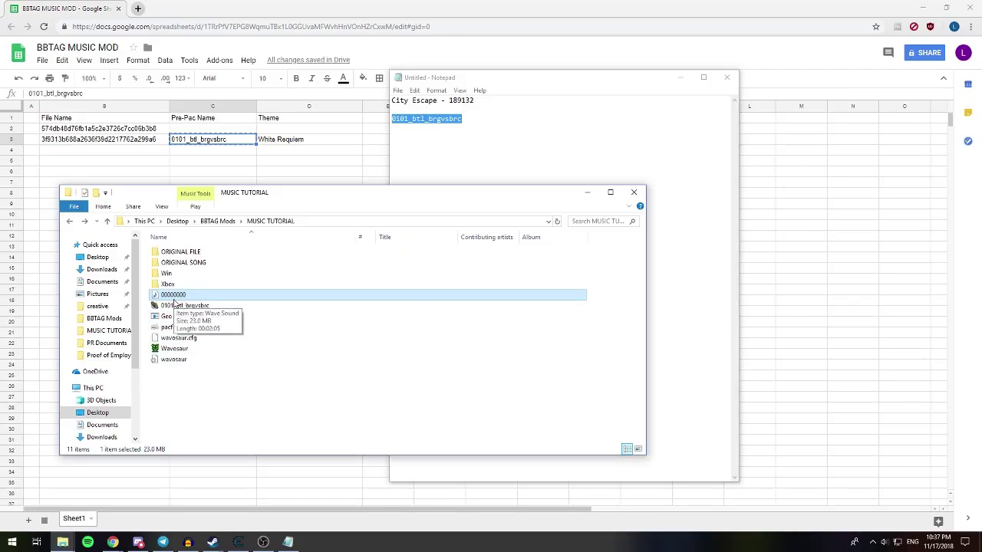
# - Create a new folder named 'EDITED LOOP POINT' in MUSIC TUTORIAL
pyautogui.rightClick(191, 400)
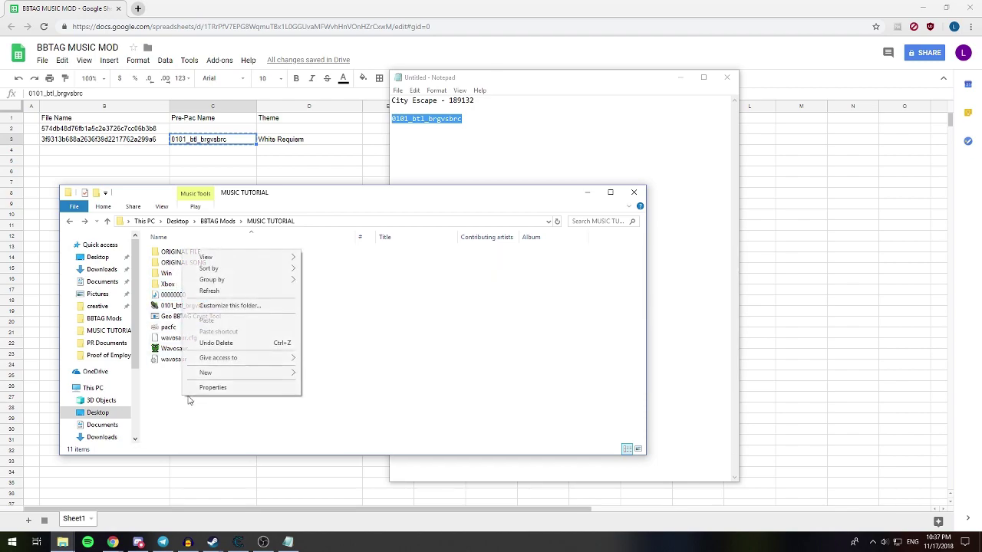
pyautogui.moveTo(284, 373)
pyautogui.click(325, 374)
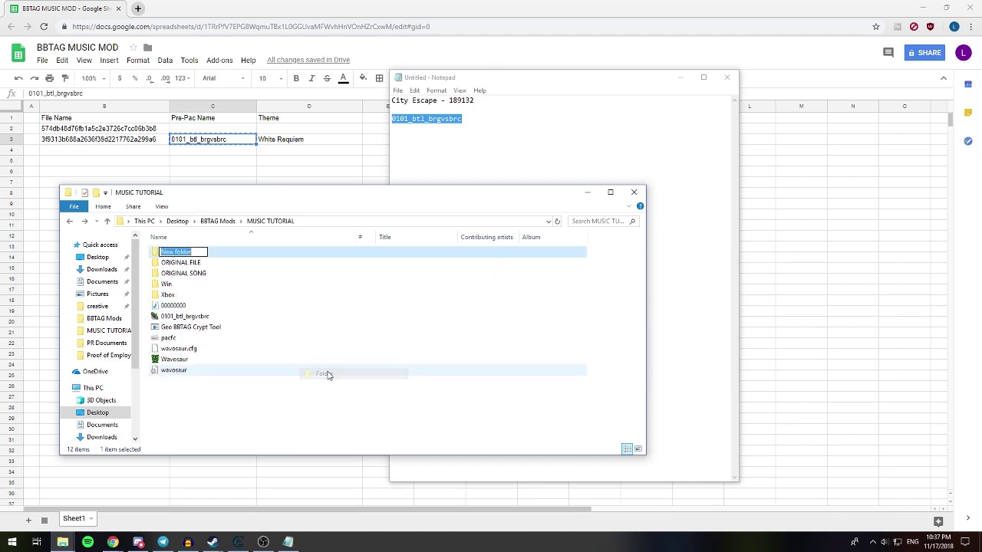
pyautogui.write('EDITED LOOP POINT')
pyautogui.click(162, 375)
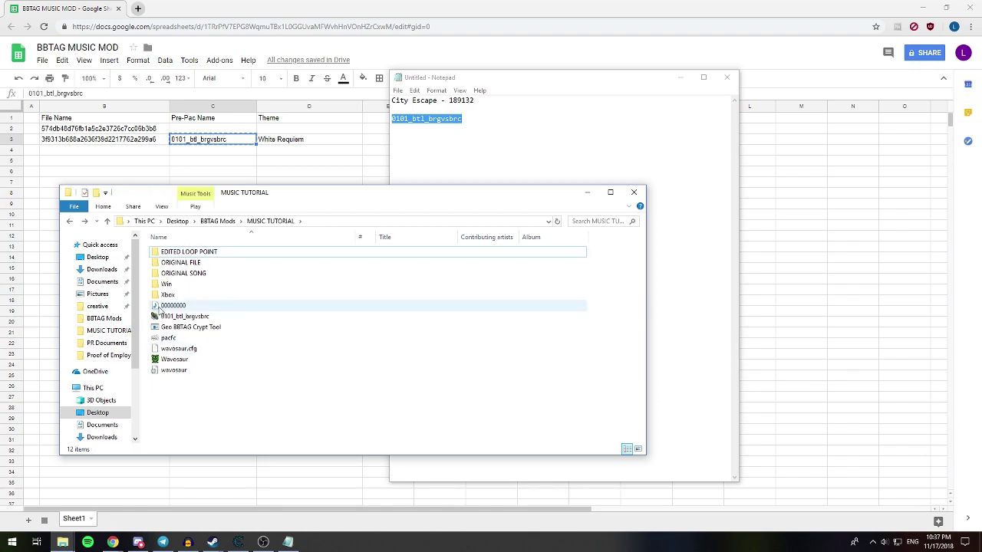
# - Move 00000000 into EDITED LOOP POINT and launch Wavosaur
pyautogui.moveTo(172, 305); pyautogui.dragTo(189, 255)
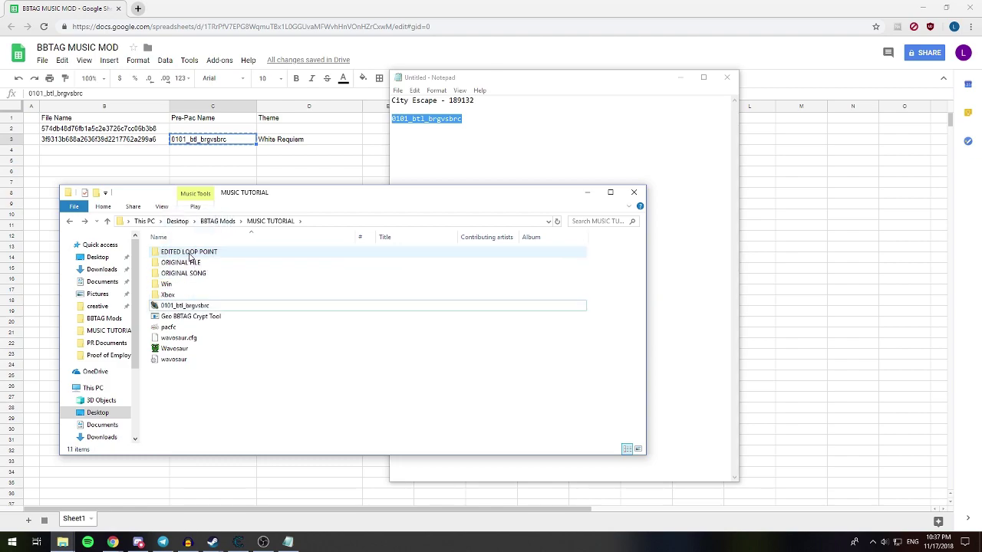
pyautogui.doubleClick(175, 349)
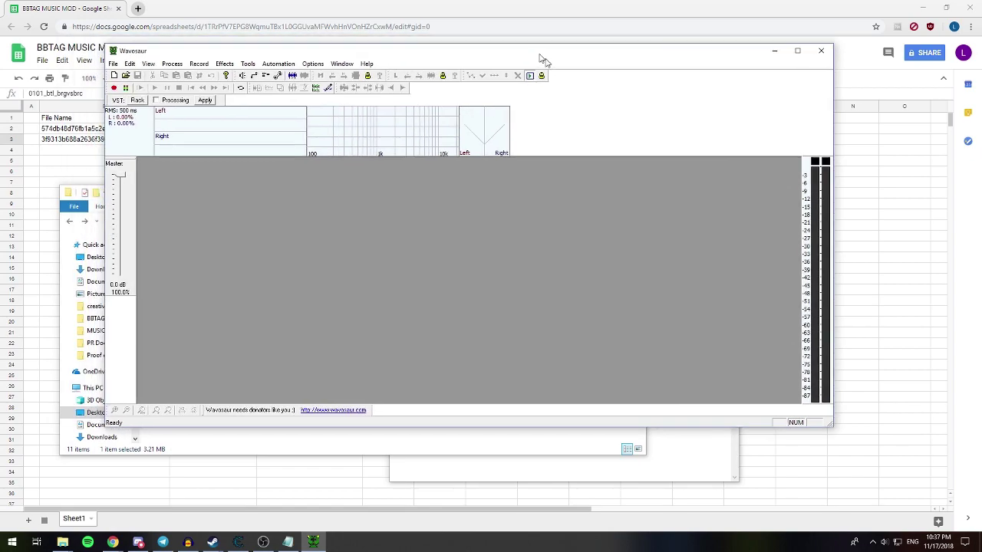
pyautogui.moveTo(540, 59); pyautogui.dragTo(578, 79)
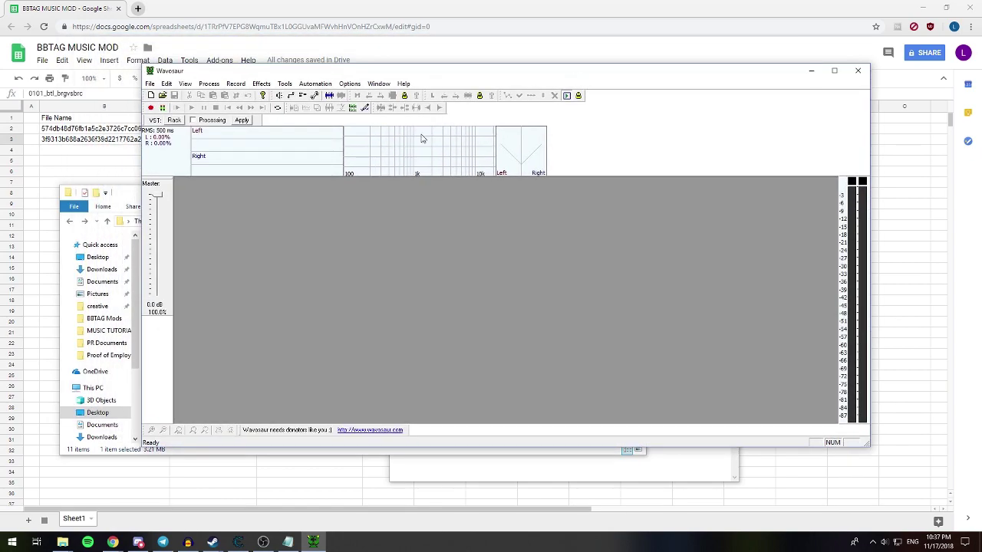
# - Open the 00000000 WAV file in Wavosaur
pyautogui.click(150, 84)
pyautogui.click(196, 113)
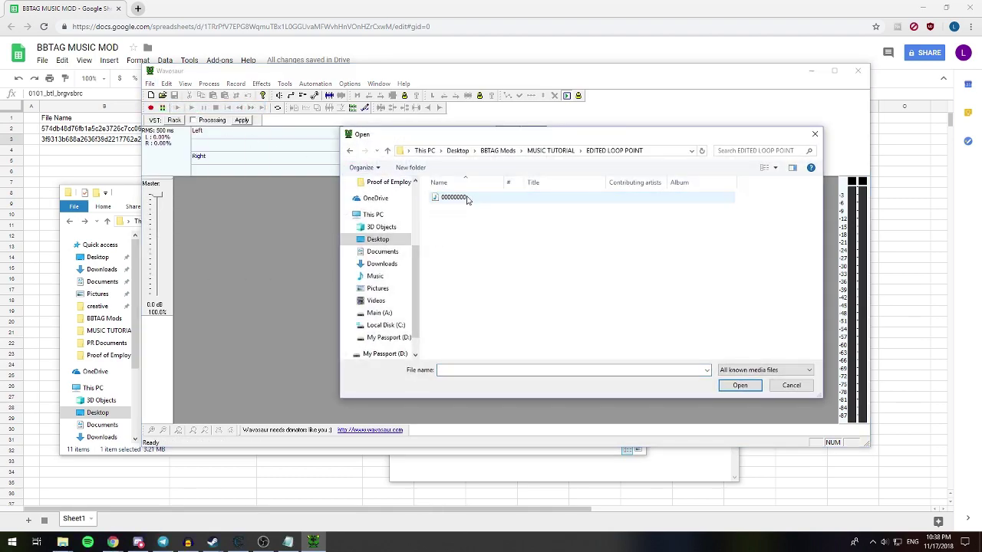
pyautogui.click(460, 198)
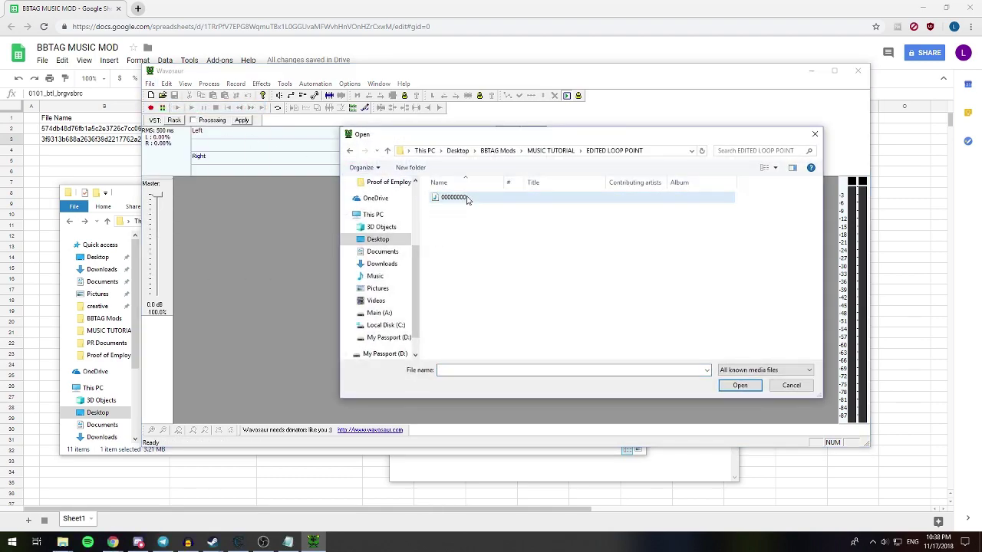
pyautogui.click(740, 386)
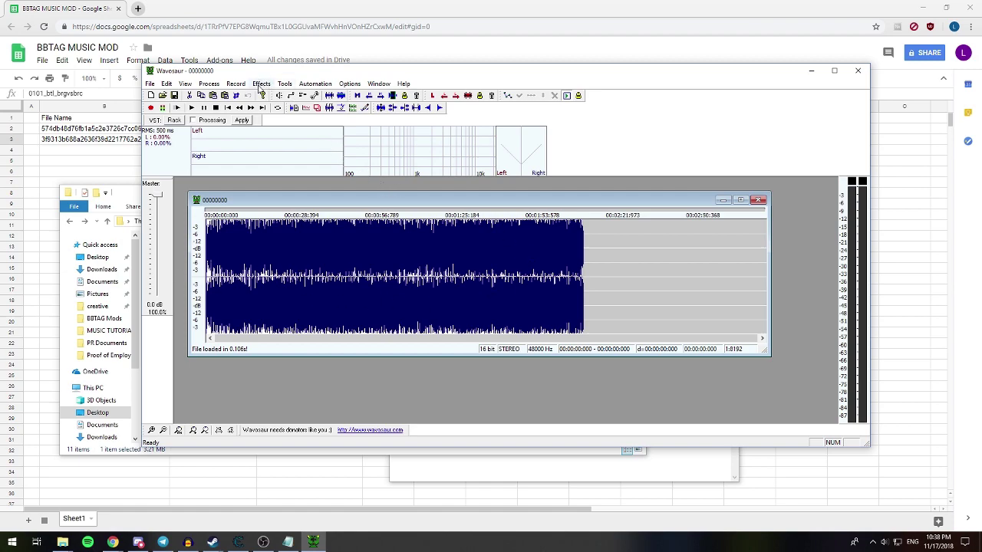
# - Create loop start and end points across the whole song via Tools > Loop
pyautogui.click(283, 85)
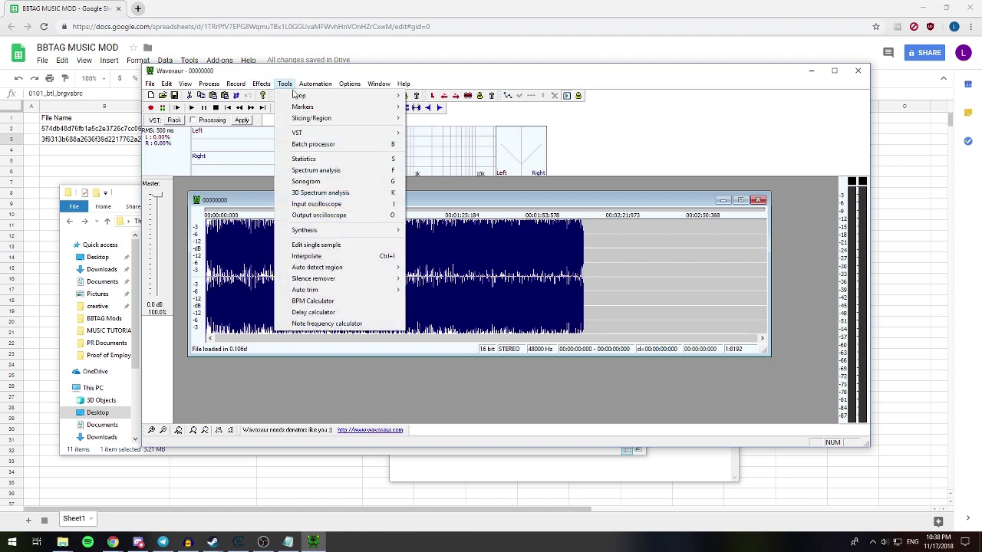
pyautogui.moveTo(273, 84)
pyautogui.moveTo(403, 84)
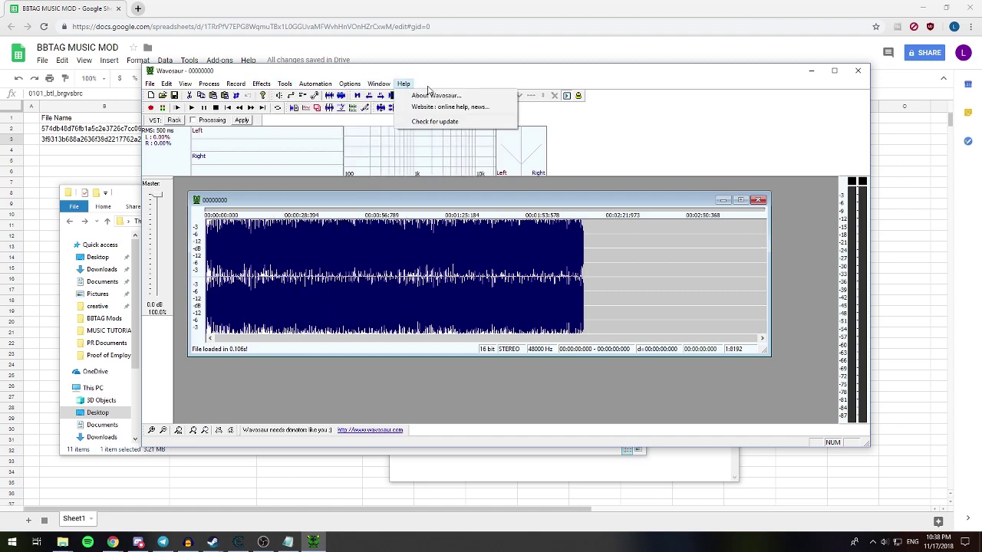
pyautogui.moveTo(308, 95)
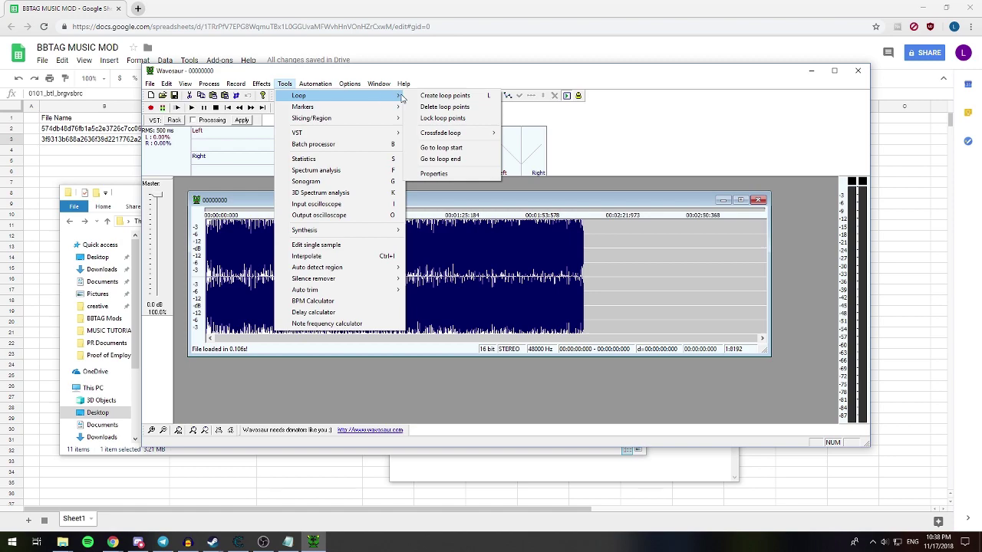
pyautogui.click(416, 98)
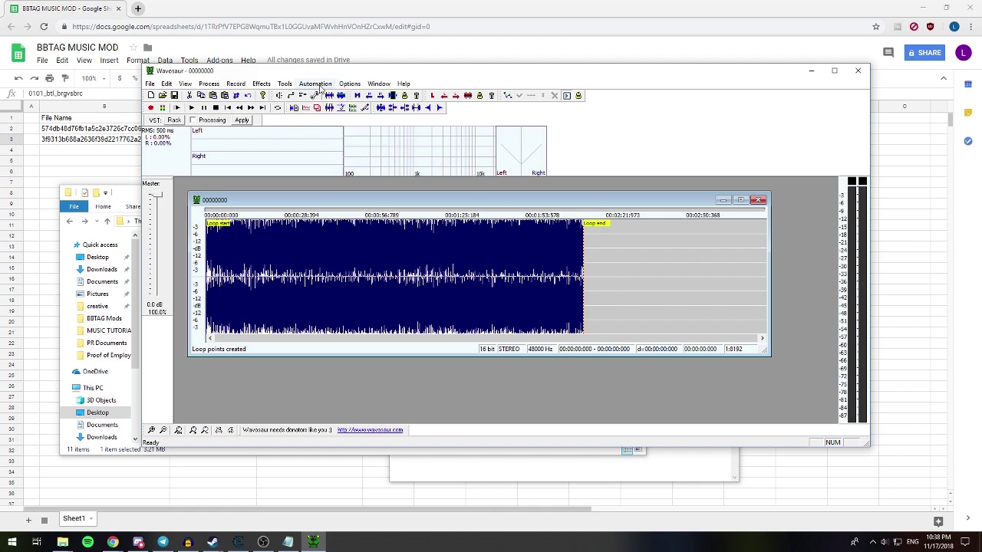
pyautogui.click(284, 83)
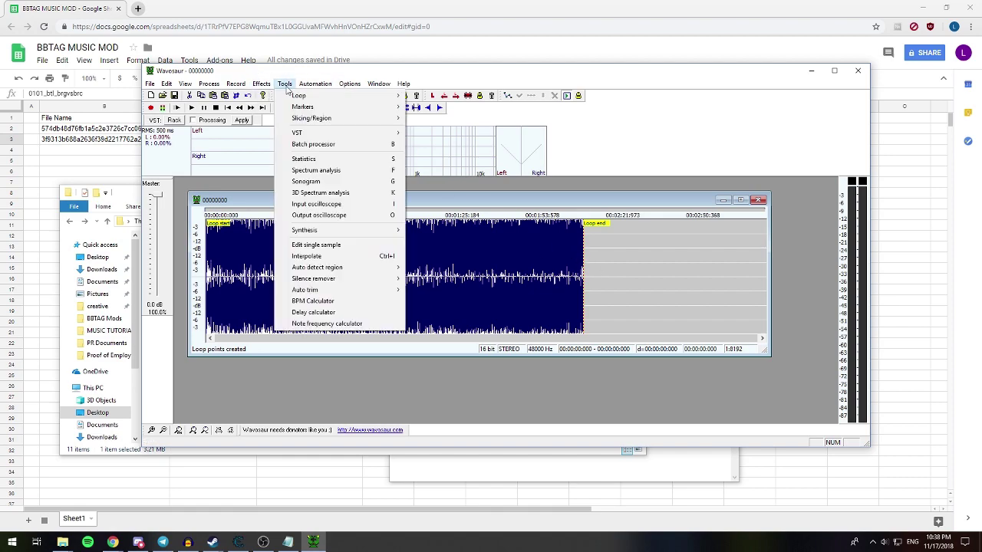
# - Set the loop start point to sample 189132, copied from the Notepad note
pyautogui.moveTo(298, 96)
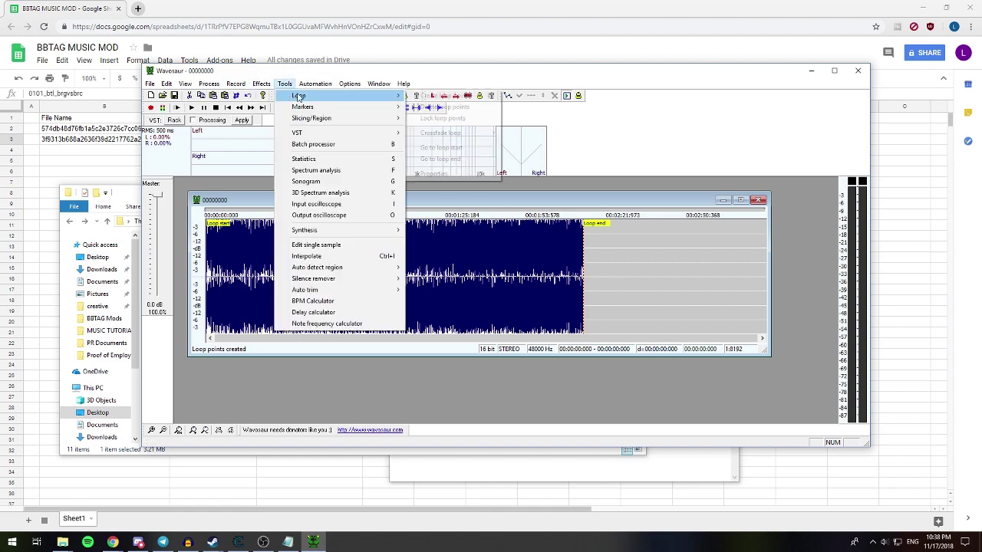
pyautogui.click(447, 173)
pyautogui.moveTo(464, 194); pyautogui.dragTo(435, 198)
pyautogui.click(497, 466)
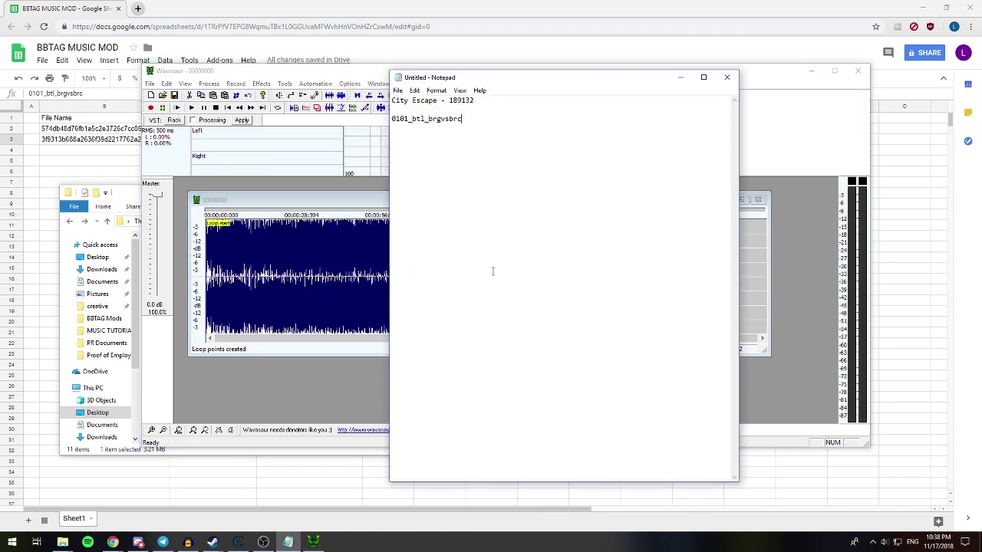
pyautogui.moveTo(477, 102); pyautogui.dragTo(450, 104)
pyautogui.hotkey('ctrl', 'c')
pyautogui.click(680, 77)
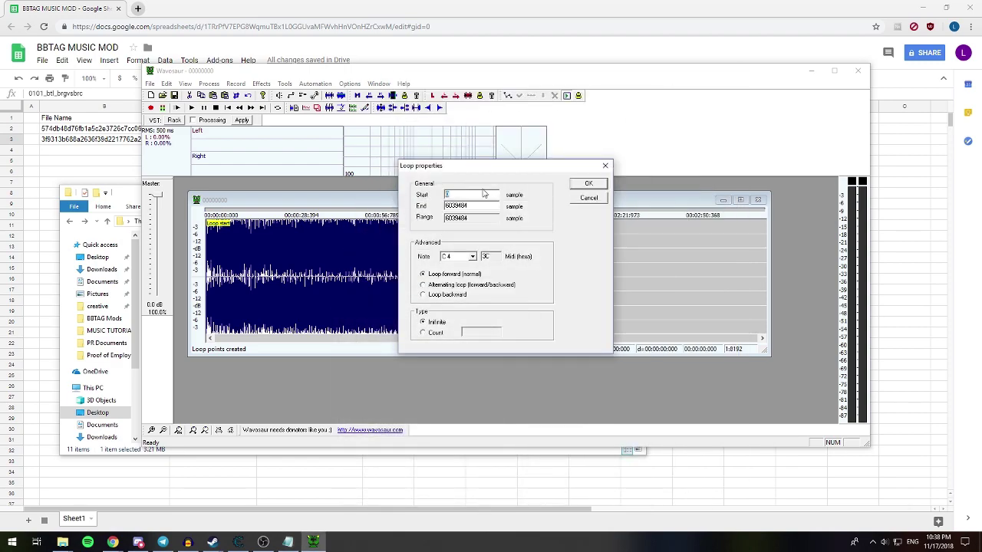
pyautogui.hotkey('ctrl', 'v')
pyautogui.click(586, 184)
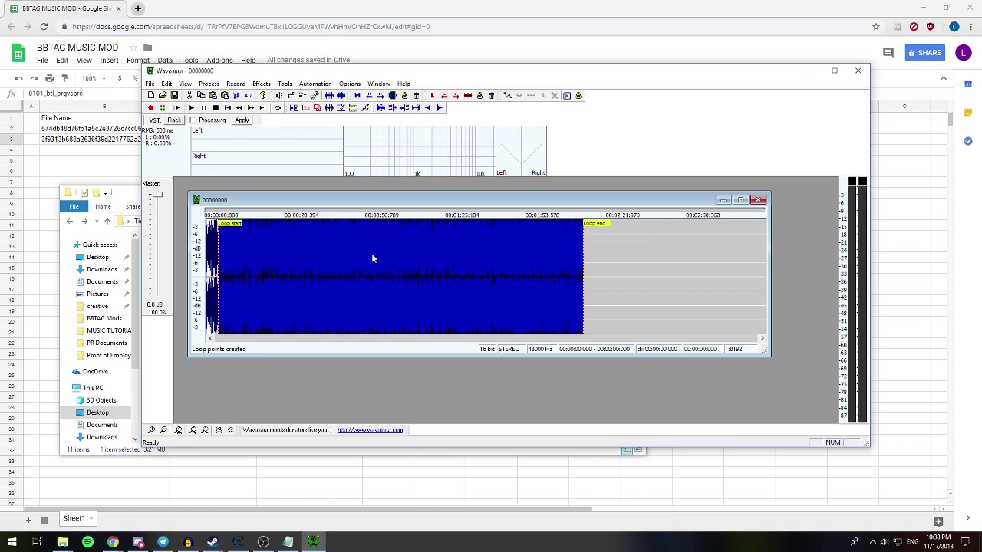
# - Save the looped song as 00000000.wav in the MUSIC TUTORIAL folder
pyautogui.click(150, 85)
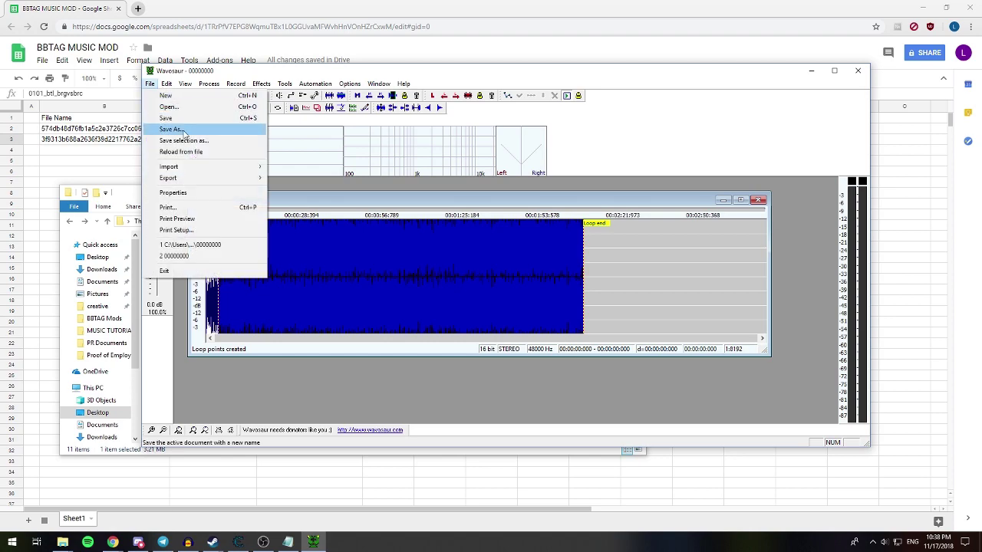
pyautogui.click(184, 130)
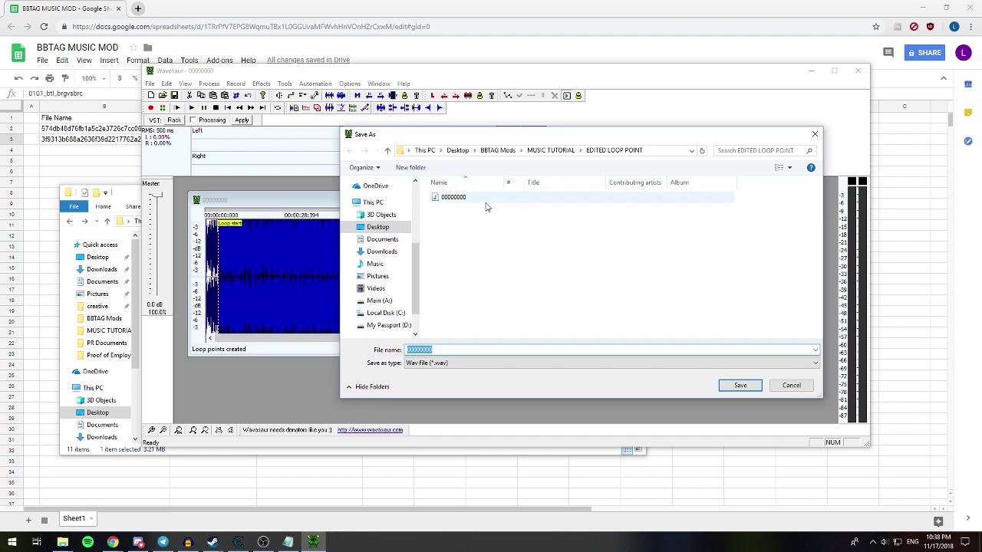
pyautogui.click(549, 151)
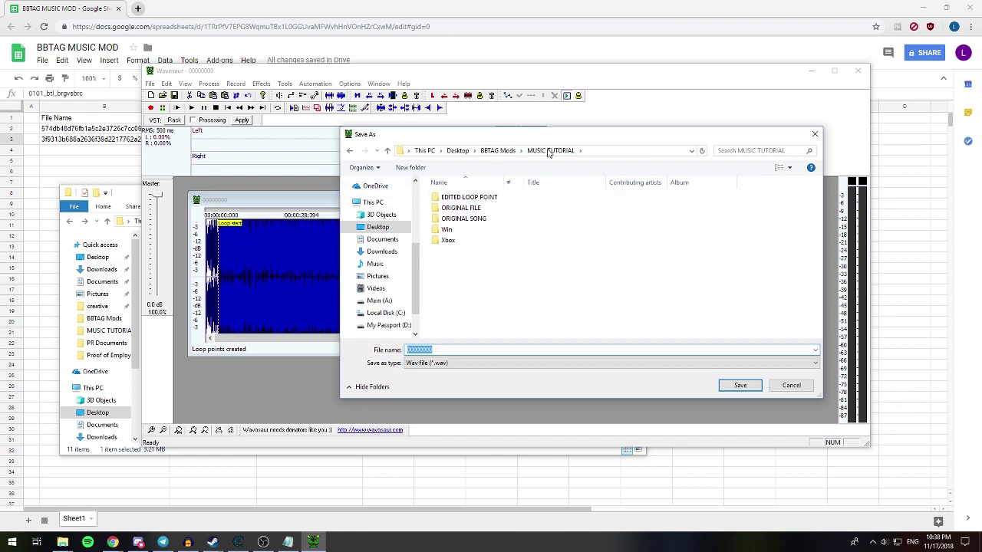
pyautogui.click(727, 386)
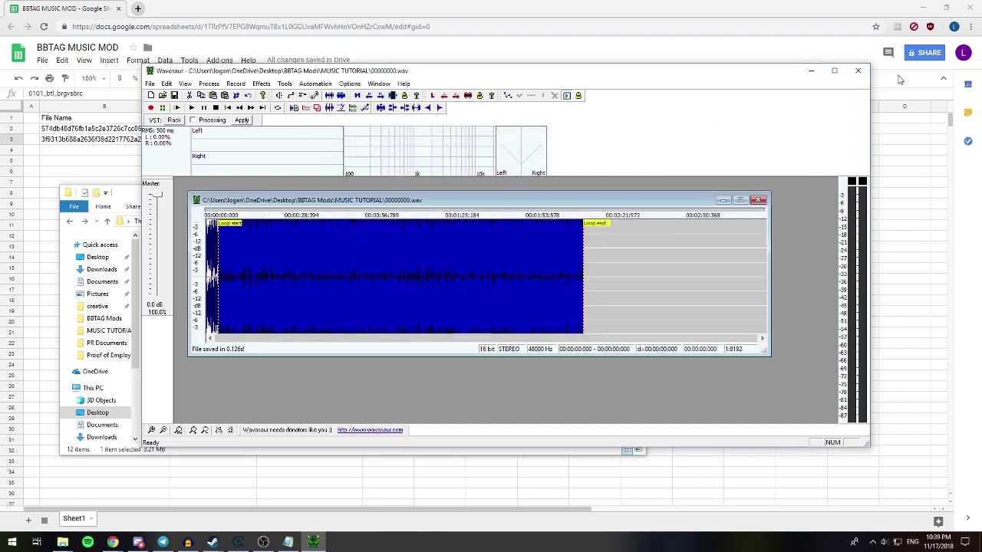
# - Close Wavosaur and launch Microsoft XACT from the Start menu search
pyautogui.click(857, 72)
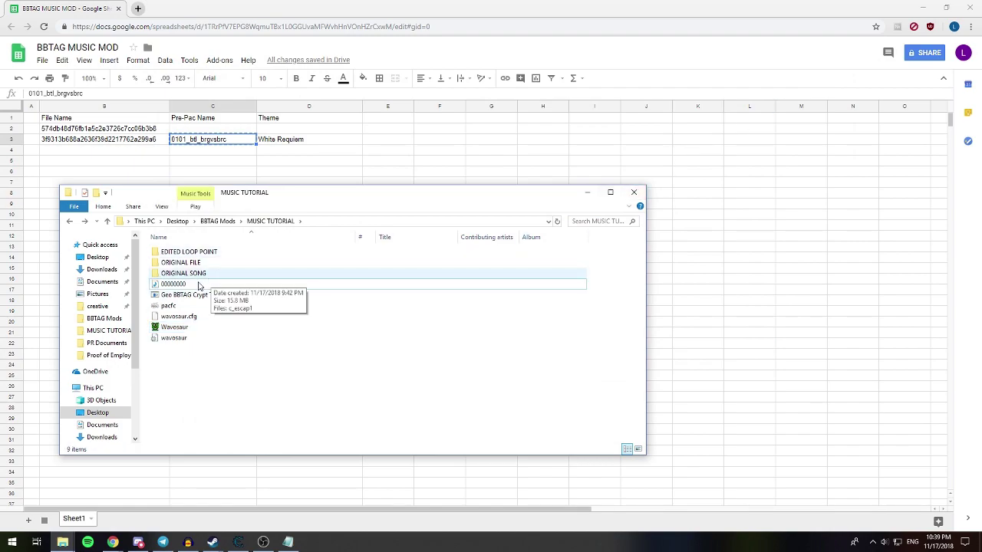
pyautogui.click(188, 286)
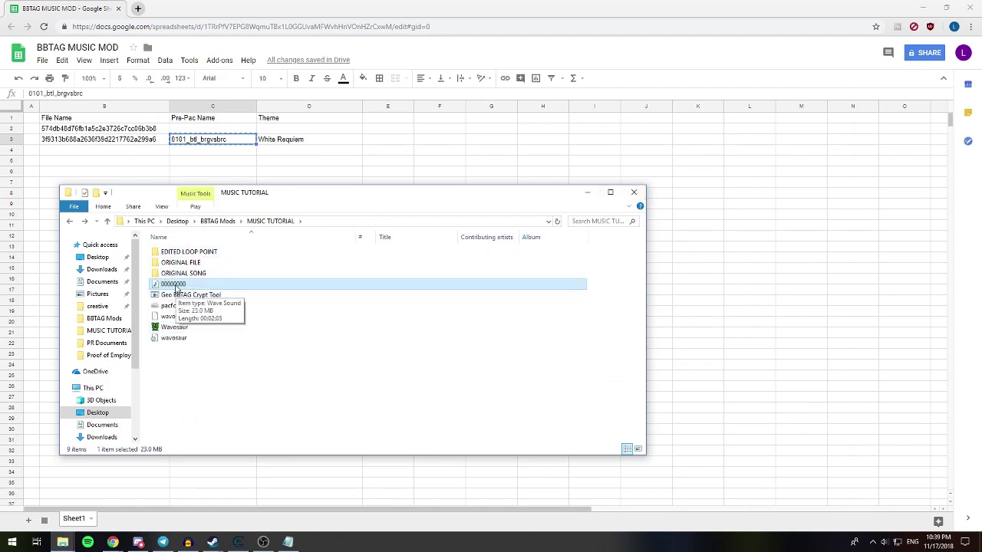
pyautogui.click(12, 545)
pyautogui.write('xact')
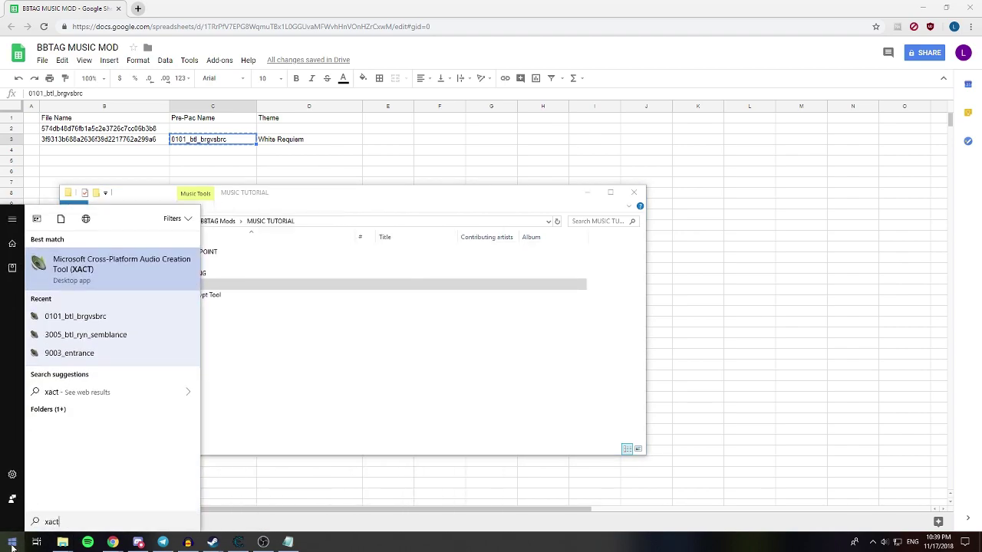
pyautogui.press('Return')
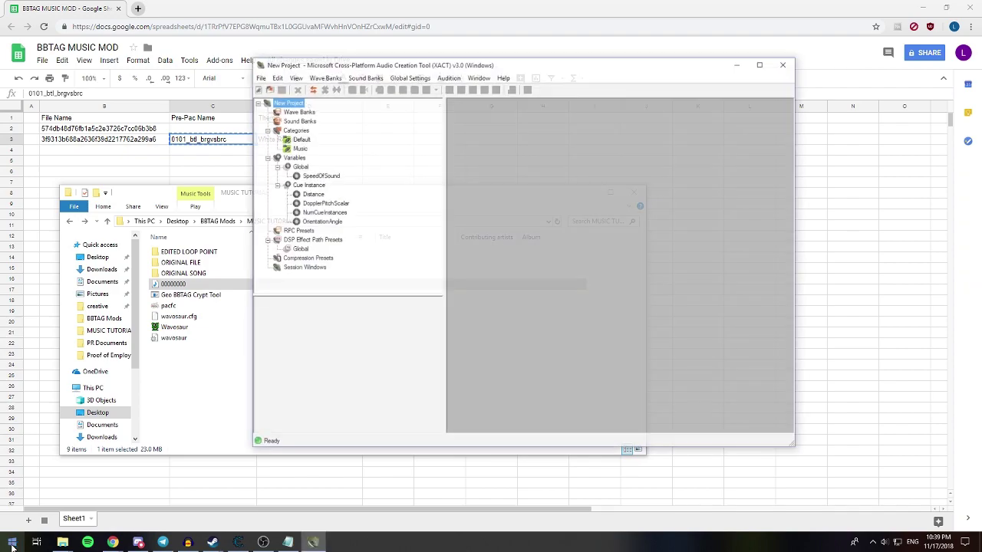
# - Create a new XACT project named 0101_btl_brgvsbrc, pasting the name from the spreadsheet
pyautogui.click(259, 77)
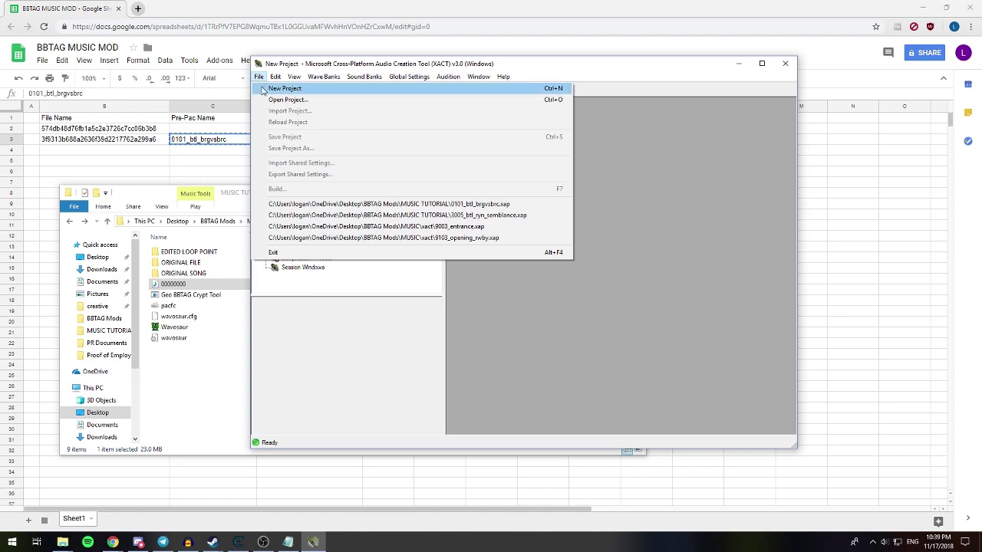
pyautogui.click(263, 89)
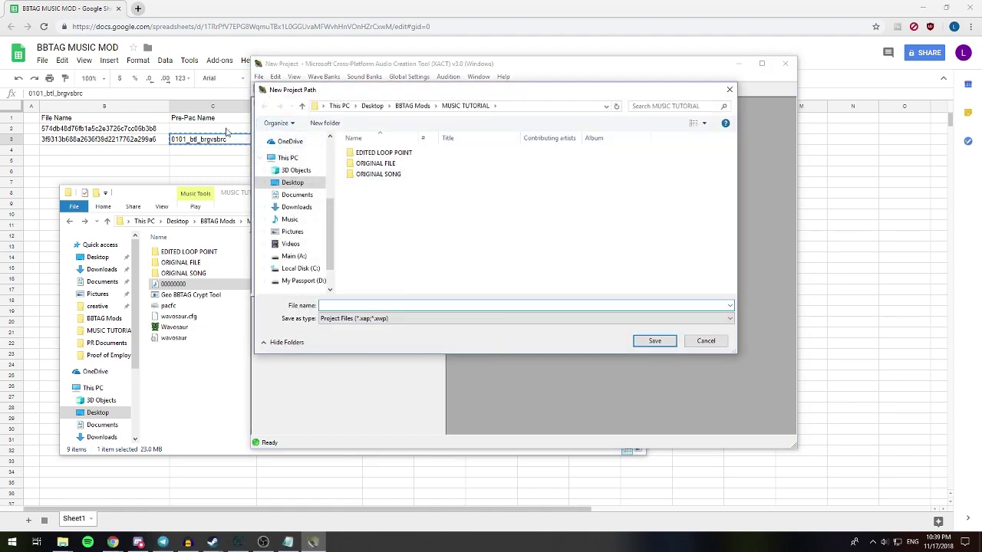
pyautogui.click(197, 135)
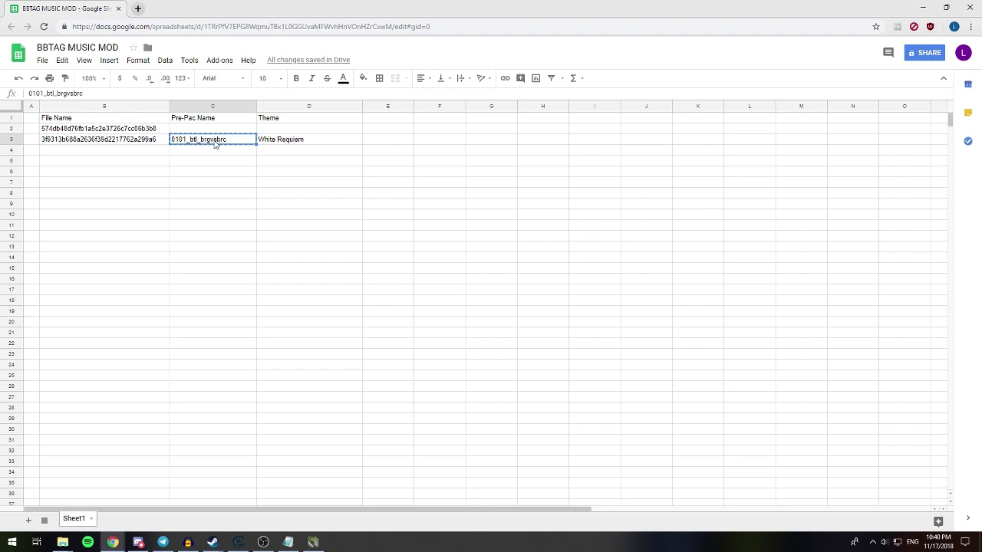
pyautogui.click(320, 544)
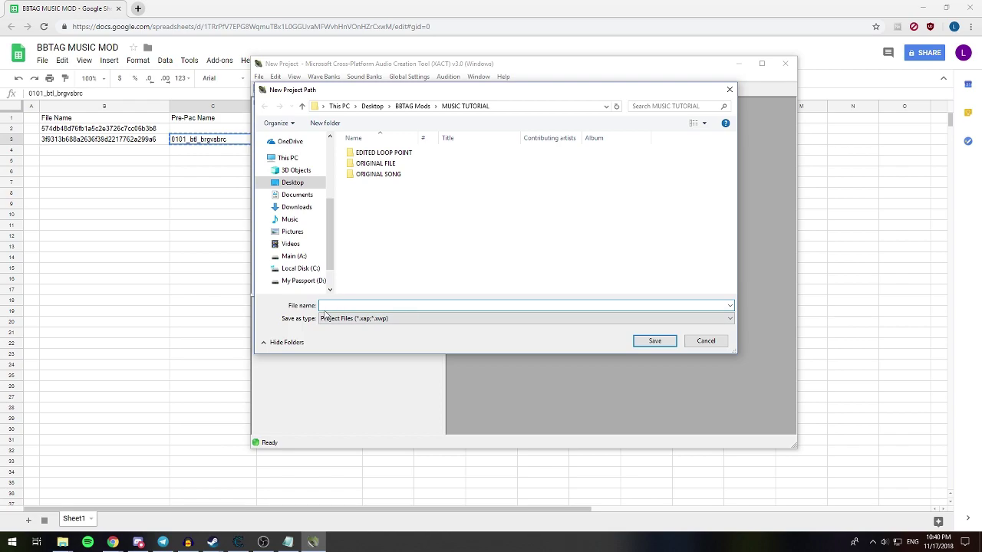
pyautogui.write('0101_btl_brgvsbrc')
pyautogui.click(656, 343)
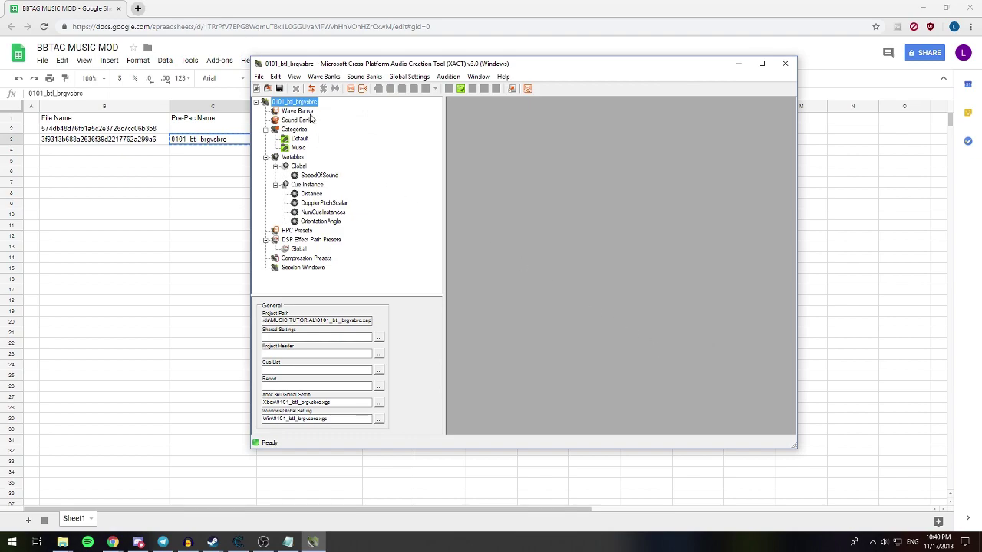
# - Add a new wave bank named 0101_btl_brgvsbrc
pyautogui.click(299, 112)
pyautogui.rightClick(299, 113)
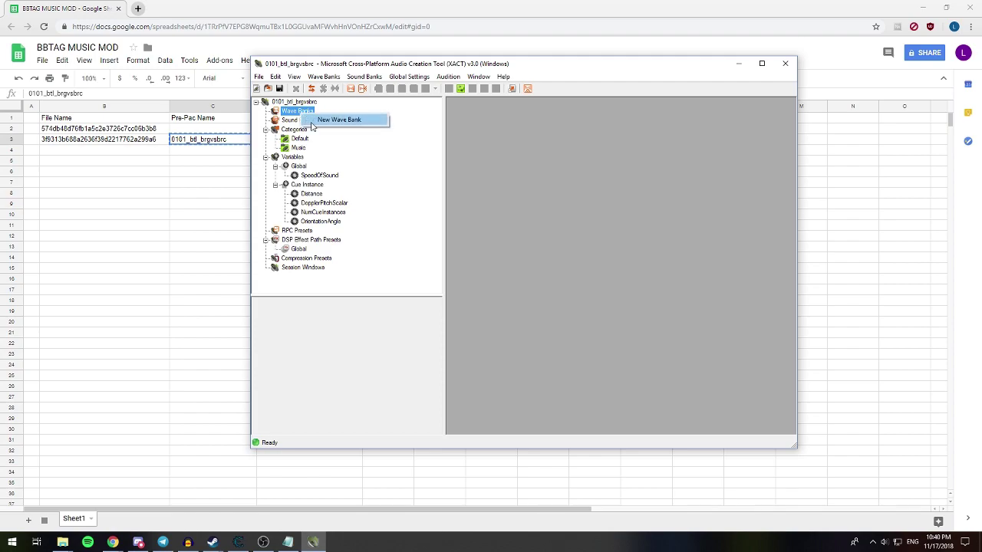
pyautogui.click(334, 120)
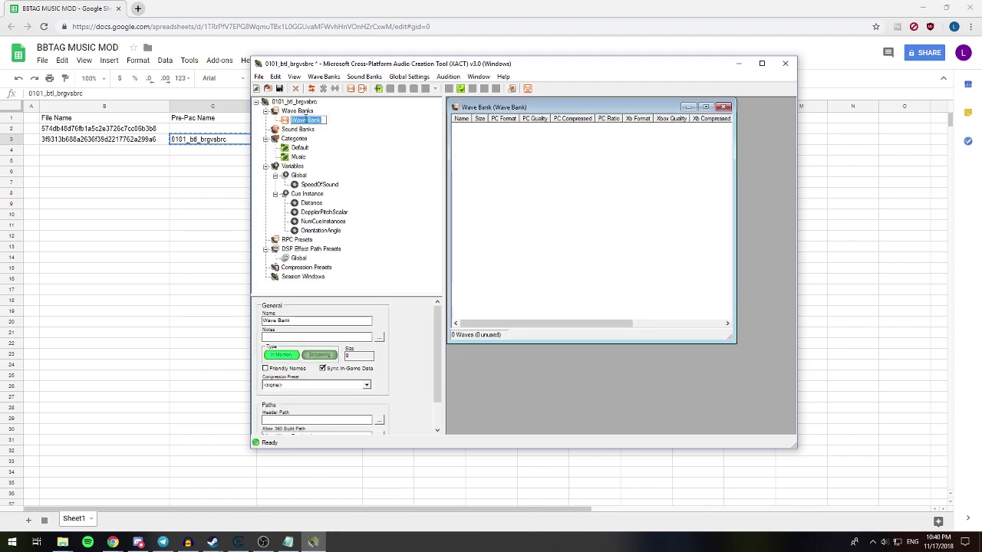
pyautogui.press('Return')
pyautogui.write('0101_btl_brgvsbrc')
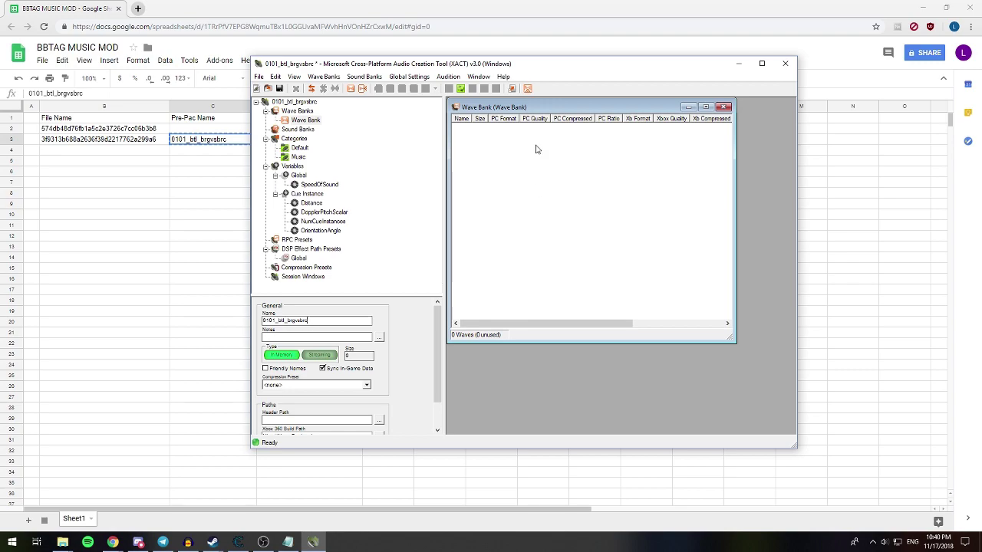
pyautogui.click(496, 153)
# - Insert the 00000000 wave file into the wave bank
pyautogui.rightClick(497, 150)
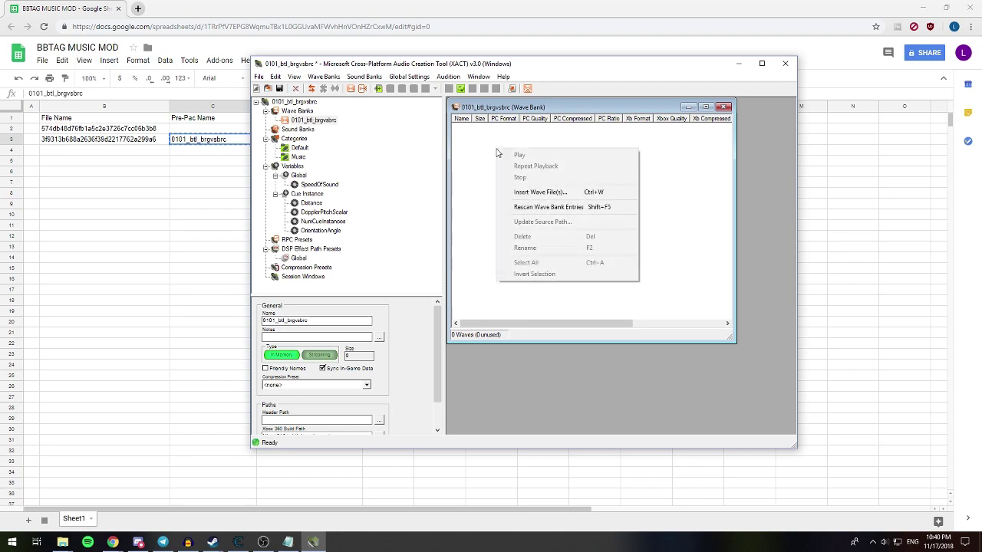
pyautogui.click(512, 192)
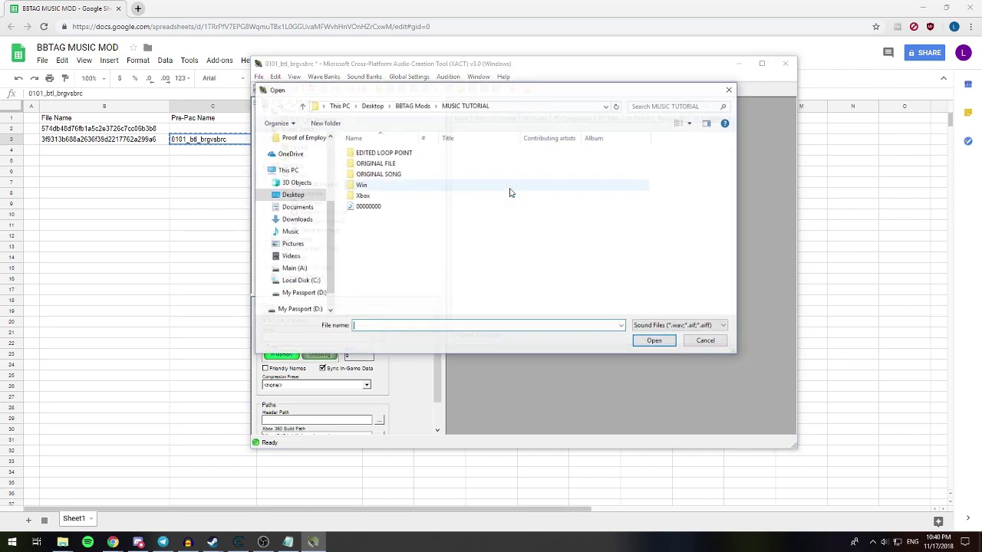
pyautogui.click(380, 206)
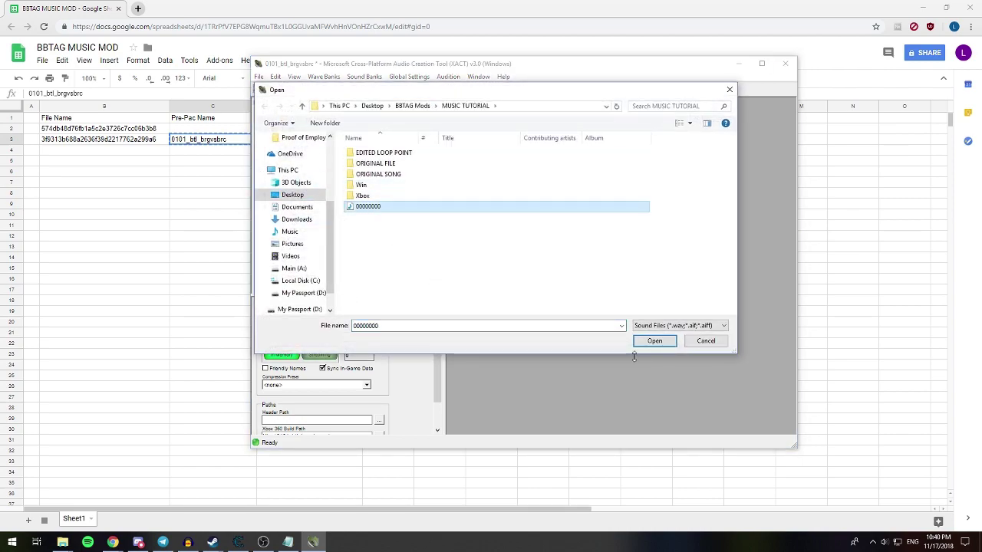
pyautogui.click(653, 341)
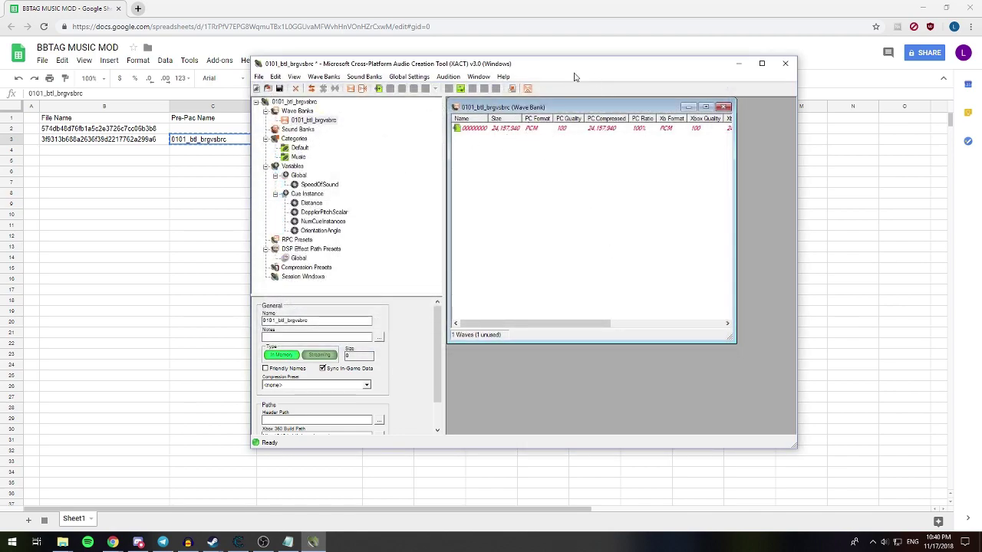
# - Add a new compression preset named 0101_btl_brgvsbrc
pyautogui.click(306, 269)
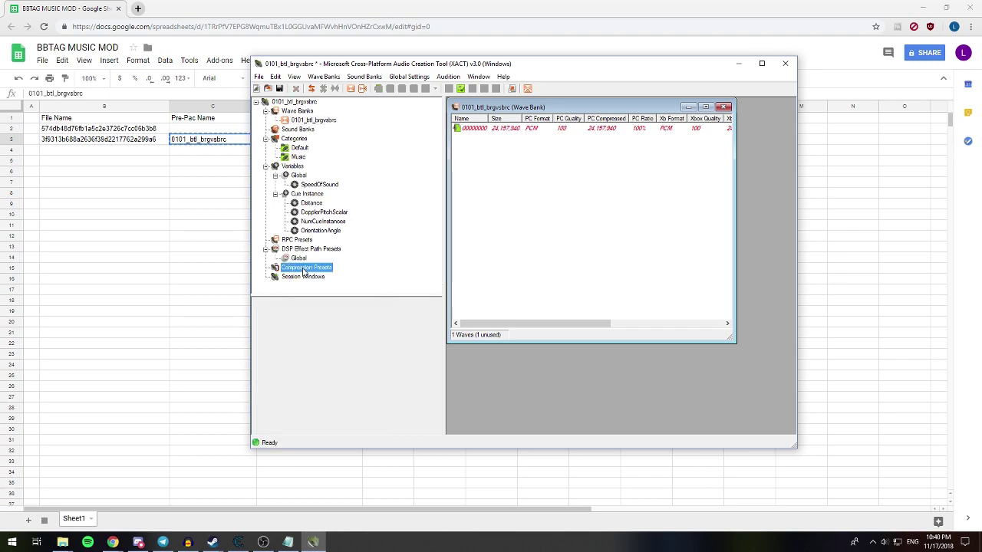
pyautogui.rightClick(307, 270)
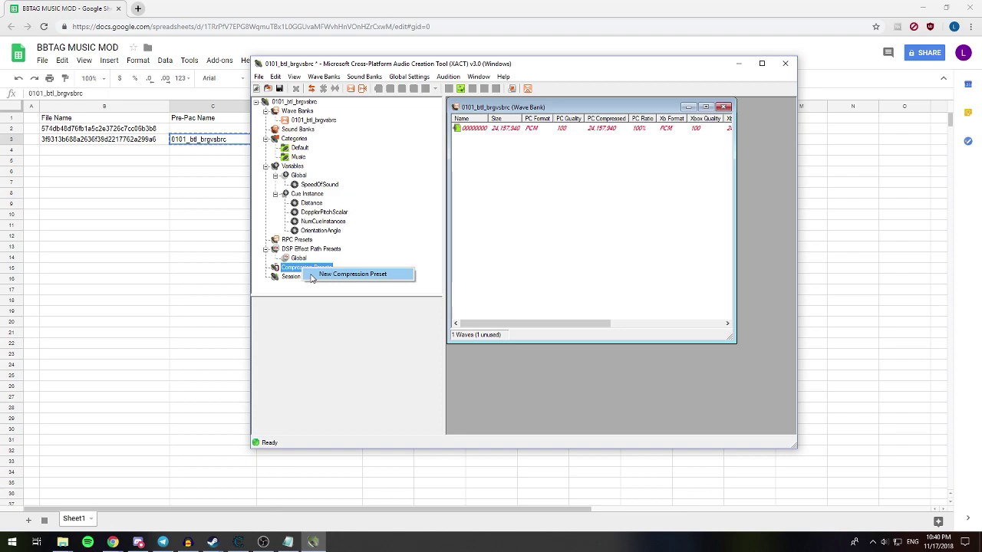
pyautogui.click(313, 276)
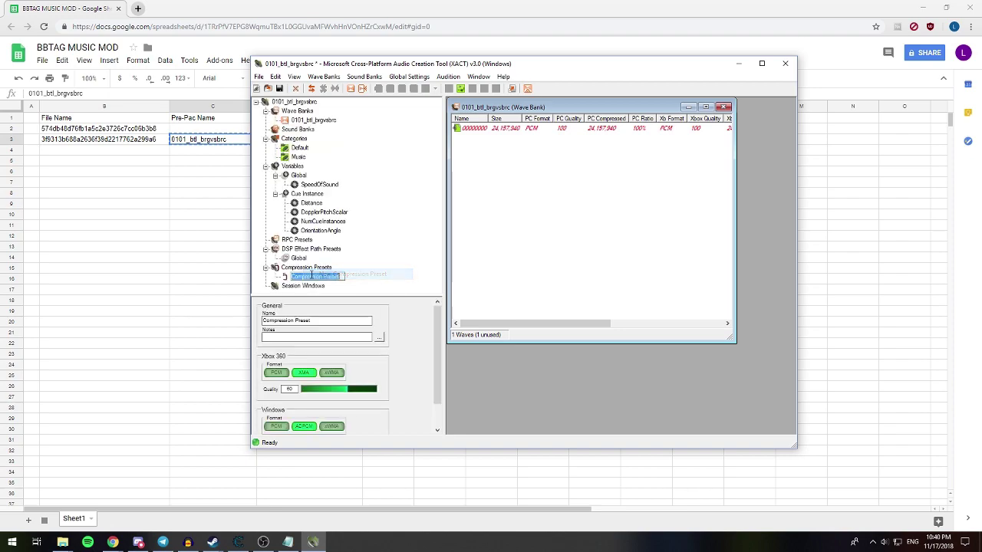
pyautogui.tripleClick(327, 318)
pyautogui.write('0101_btl_brgvsbrc')
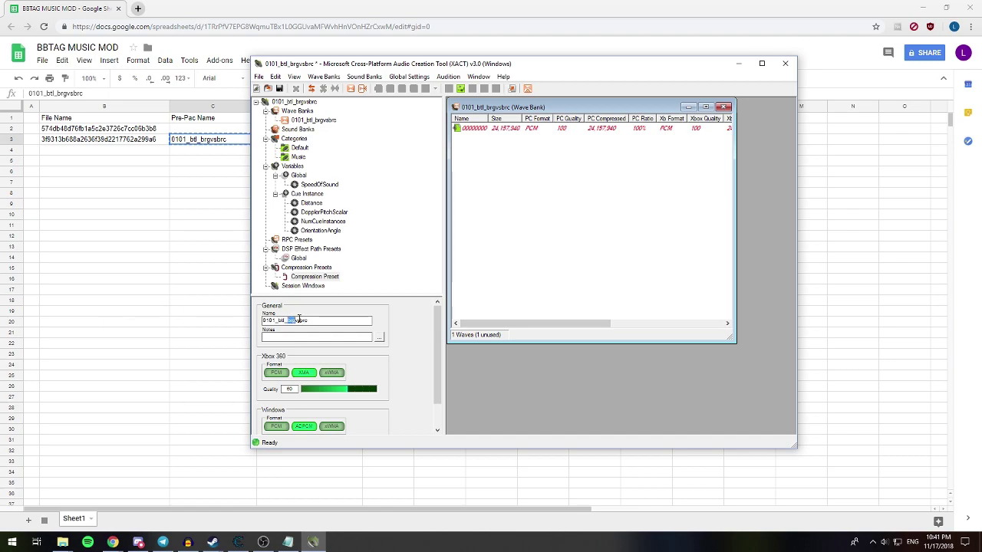
# - Set the preset's Samples Per Block to 512
pyautogui.moveTo(301, 320); pyautogui.dragTo(421, 321)
pyautogui.scroll(-1, 419, 321)
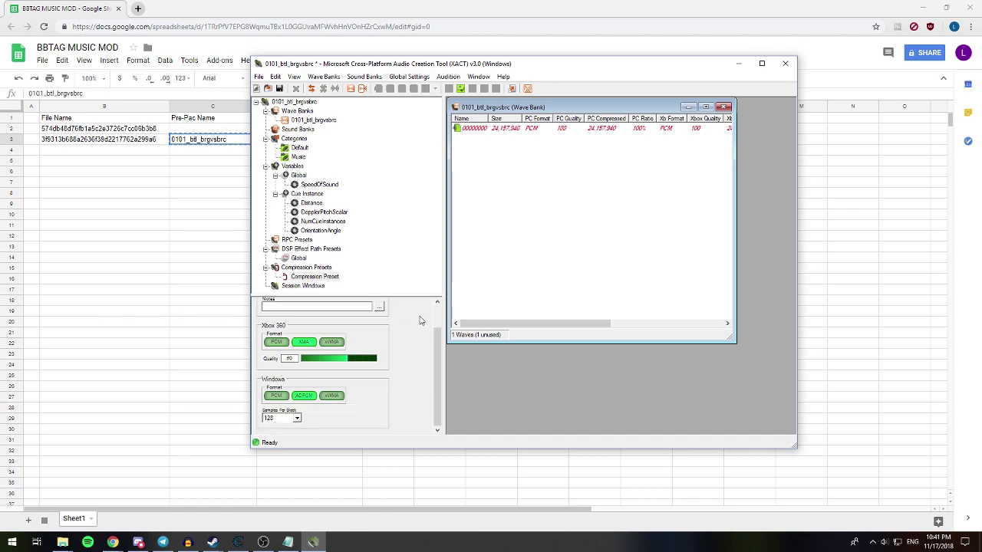
pyautogui.click(296, 418)
pyautogui.click(278, 454)
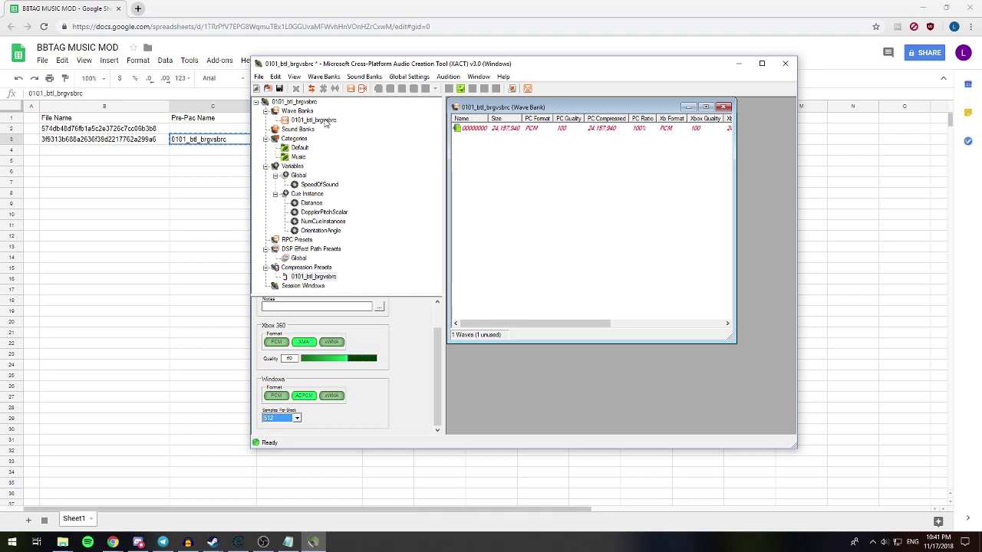
pyautogui.click(324, 121)
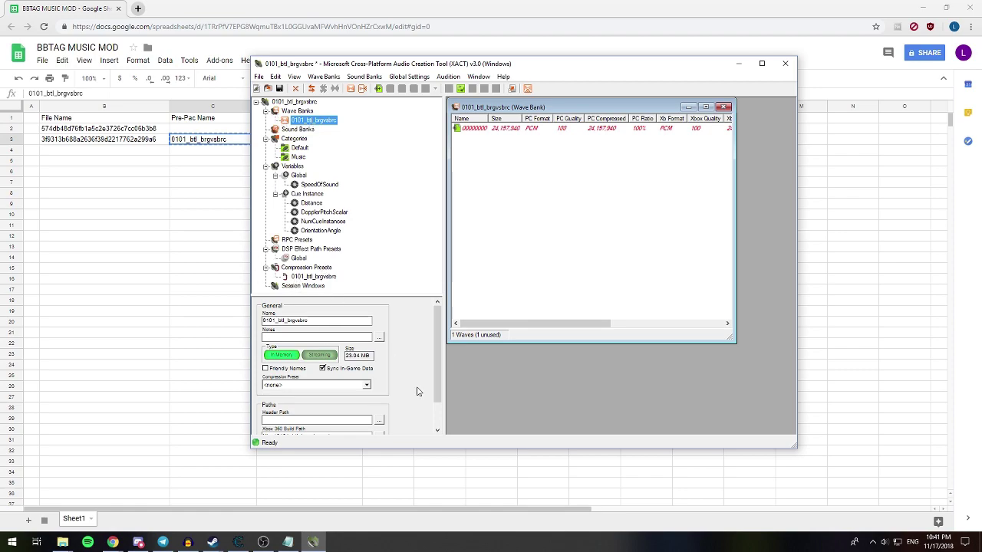
# - Choose 0101_btl_brgvsbrc as the wave bank's Compression Preset
pyautogui.scroll(-2, 425, 371)
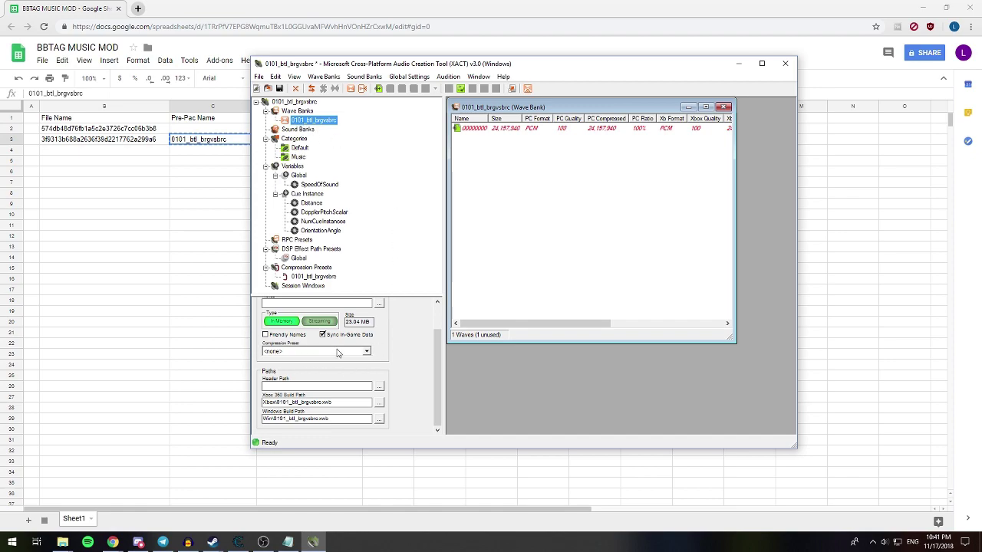
pyautogui.click(367, 351)
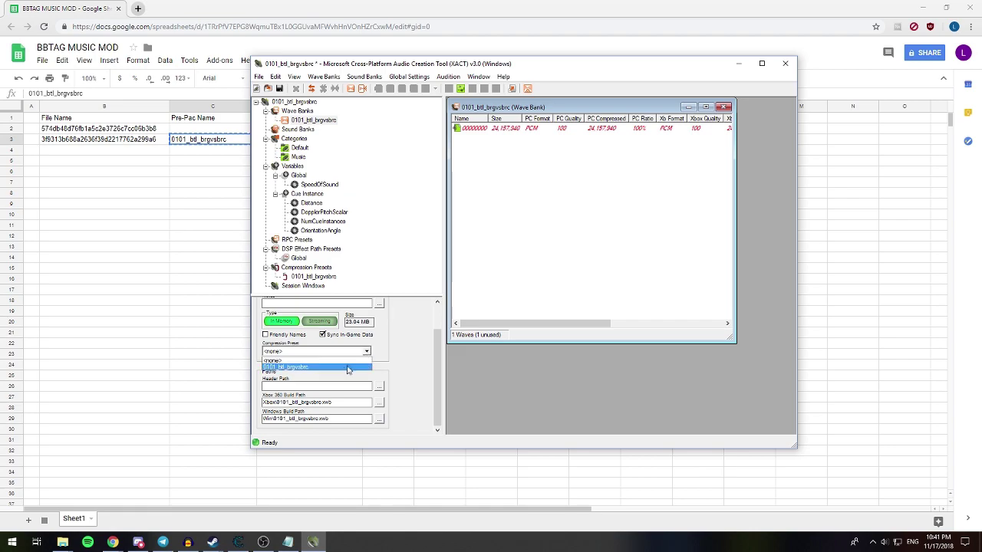
pyautogui.click(308, 367)
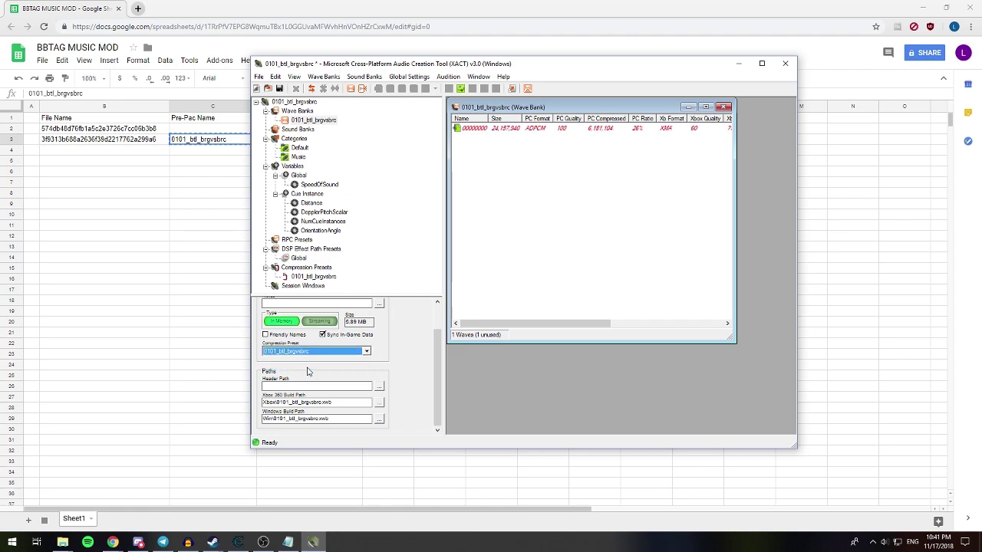
# - Build the 0101_btl_brgvsbrc wave bank, then close the project to reach the save prompt
pyautogui.click(528, 89)
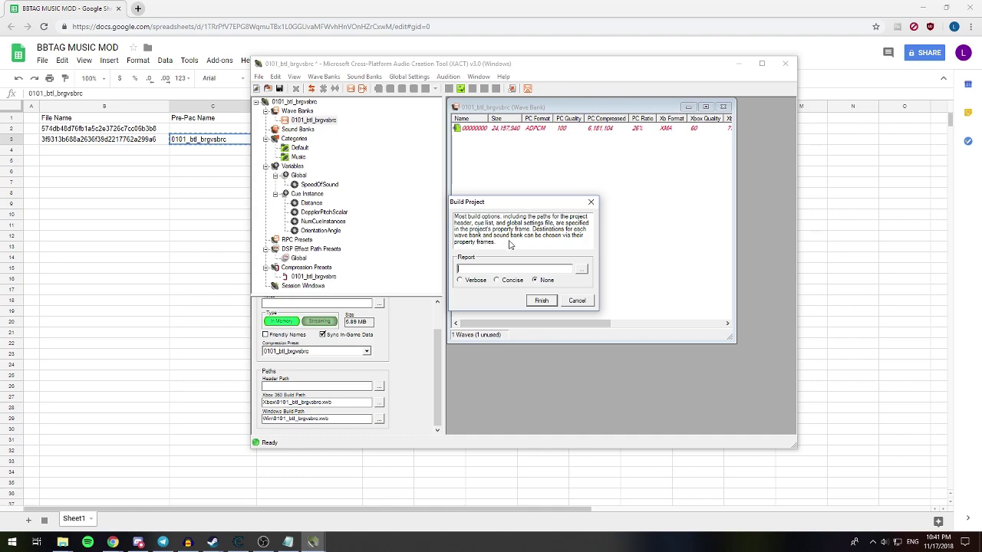
pyautogui.click(541, 300)
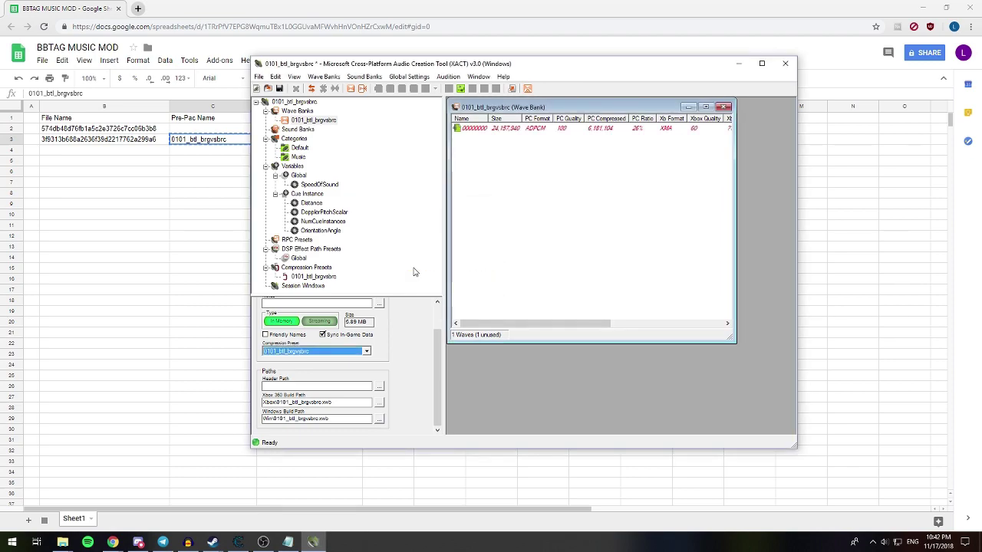
pyautogui.click(785, 63)
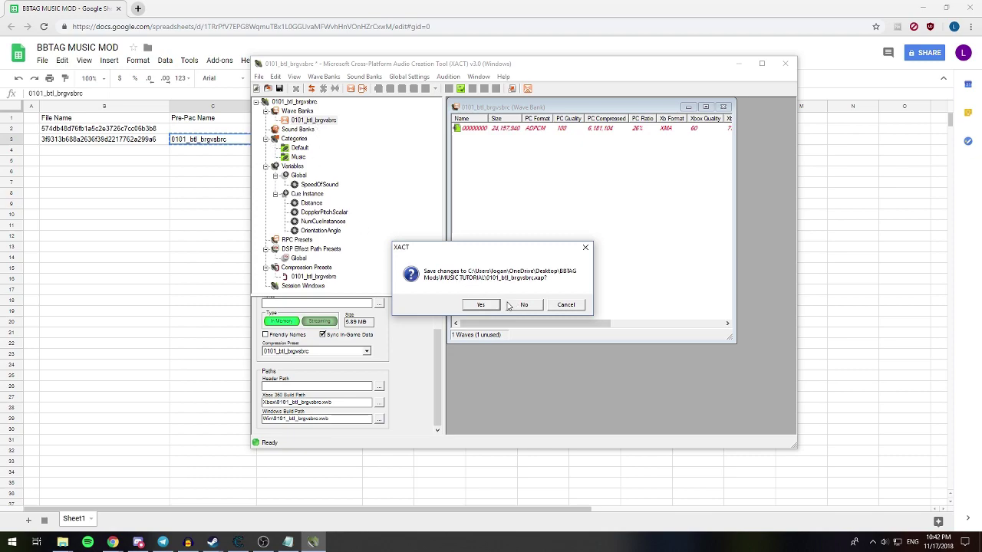
# - Save the XACT project and bring the MUSIC TUTORIAL folder window forward
pyautogui.click(480, 305)
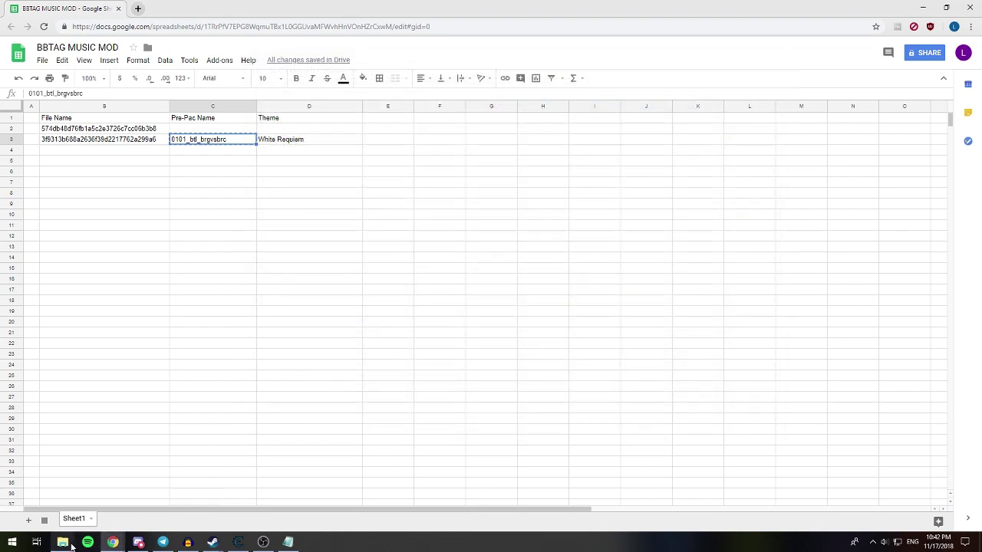
pyautogui.moveTo(63, 541)
pyautogui.click(61, 508)
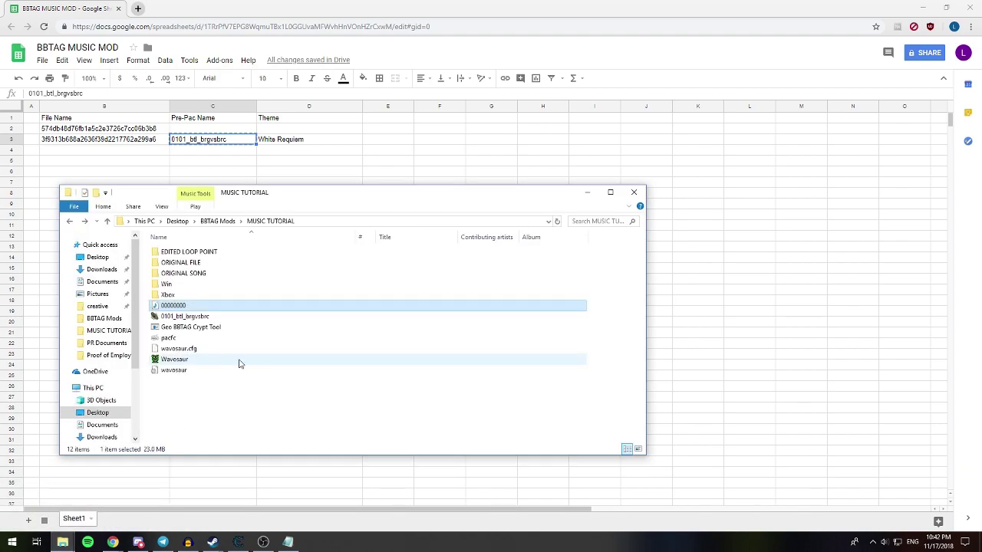
pyautogui.moveTo(275, 192); pyautogui.dragTo(368, 112)
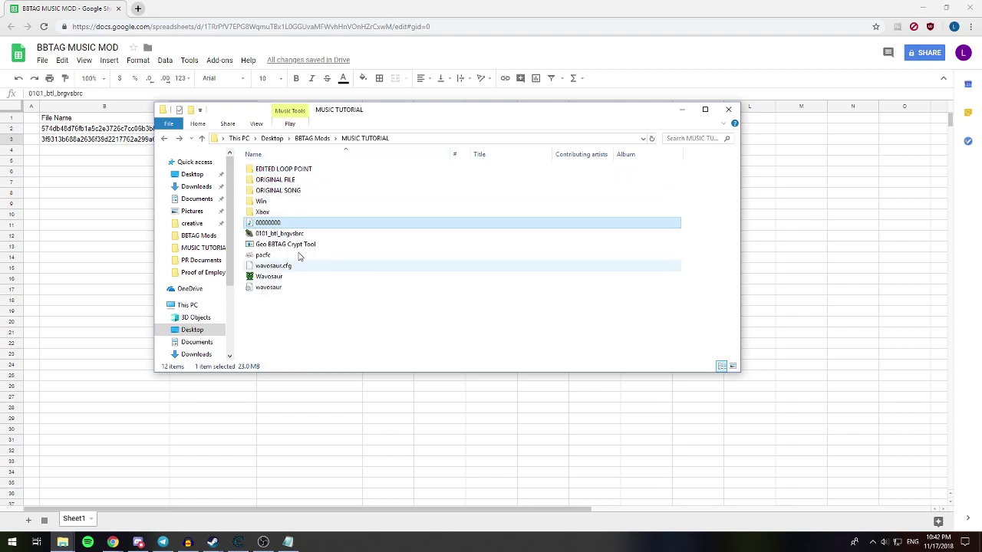
# - Check the properties of the 00000000 wave file
pyautogui.click(268, 225)
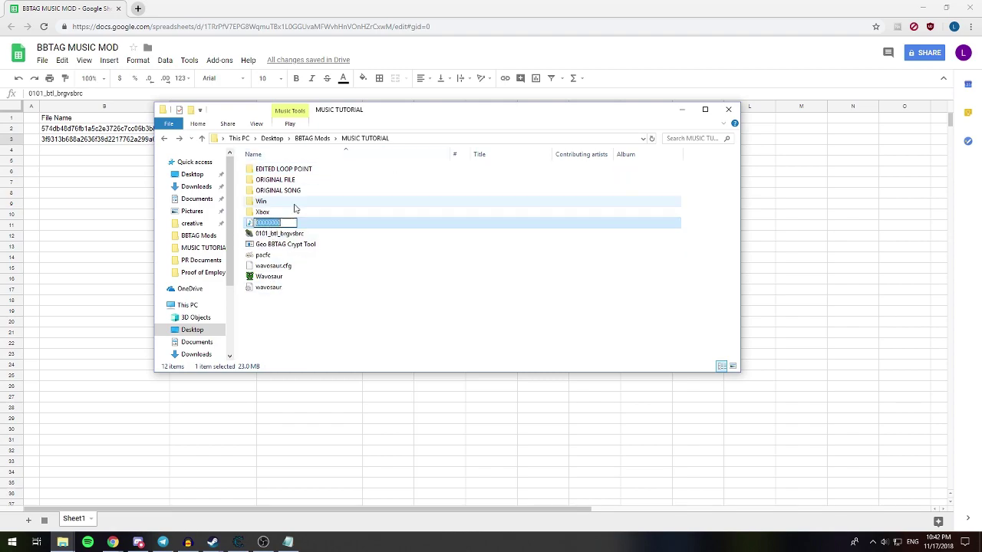
pyautogui.click(332, 307)
pyautogui.click(271, 224)
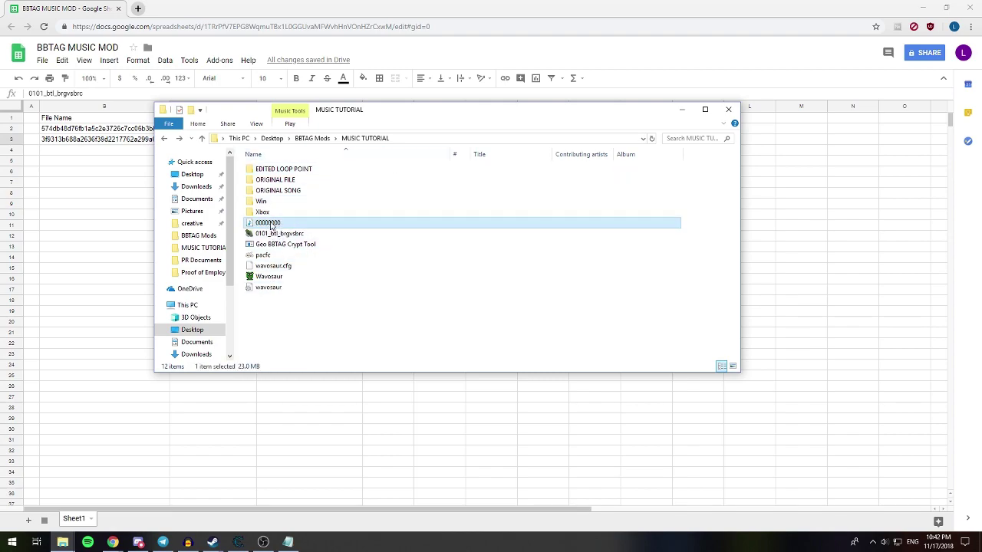
pyautogui.rightClick(271, 224)
pyautogui.click(326, 463)
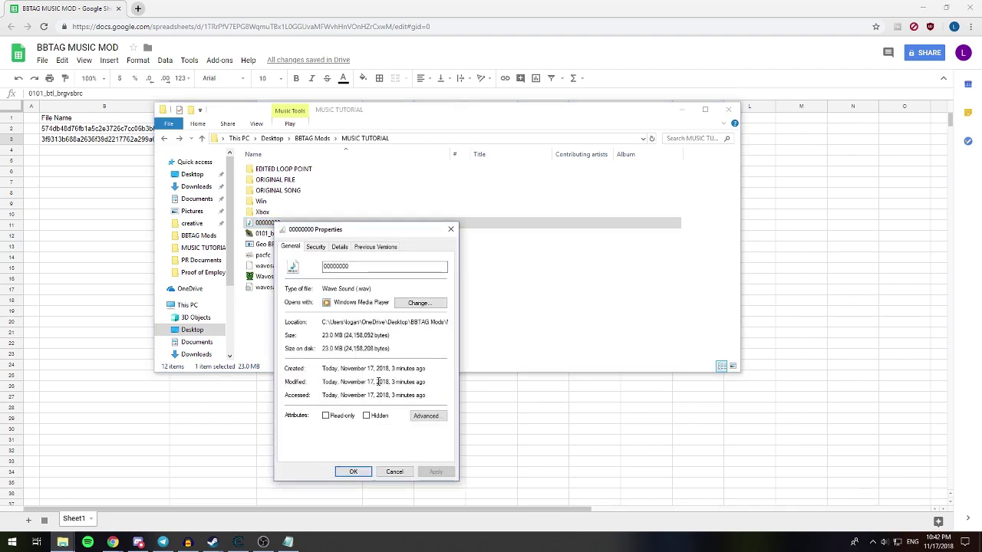
pyautogui.click(450, 228)
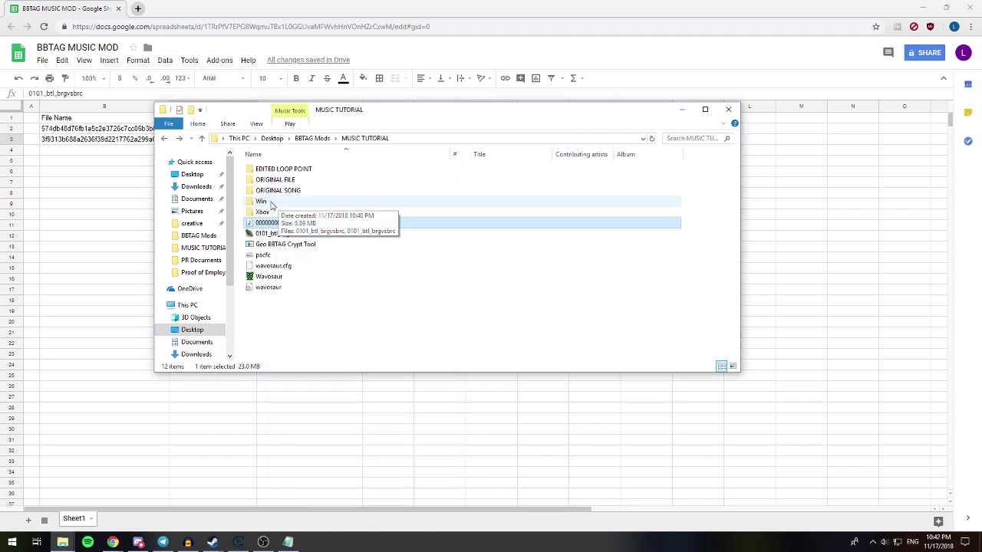
# - Inspect the 5.89 MB 0101_btl_brgvsbrc file in Win and the original game file in ORIGINAL FILE
pyautogui.doubleClick(270, 203)
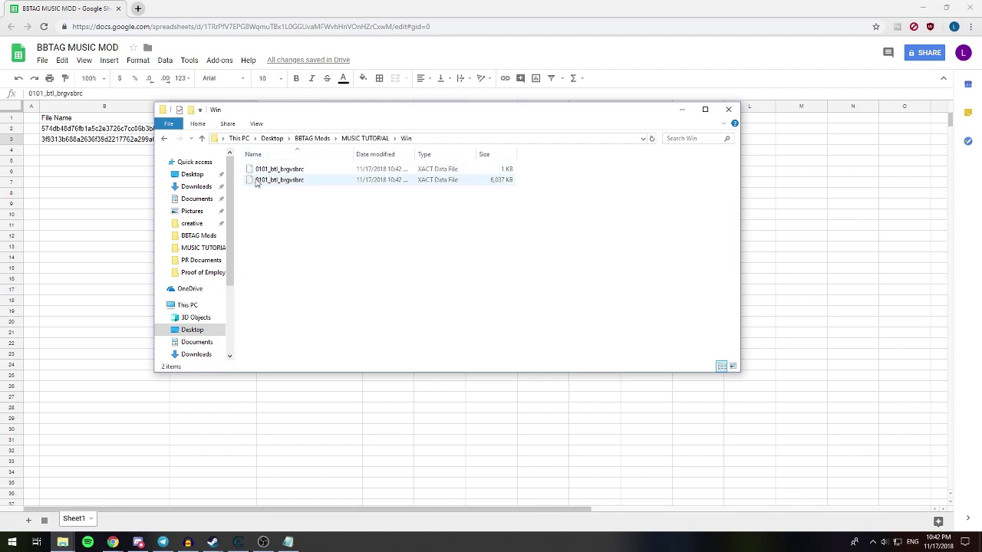
pyautogui.click(257, 181)
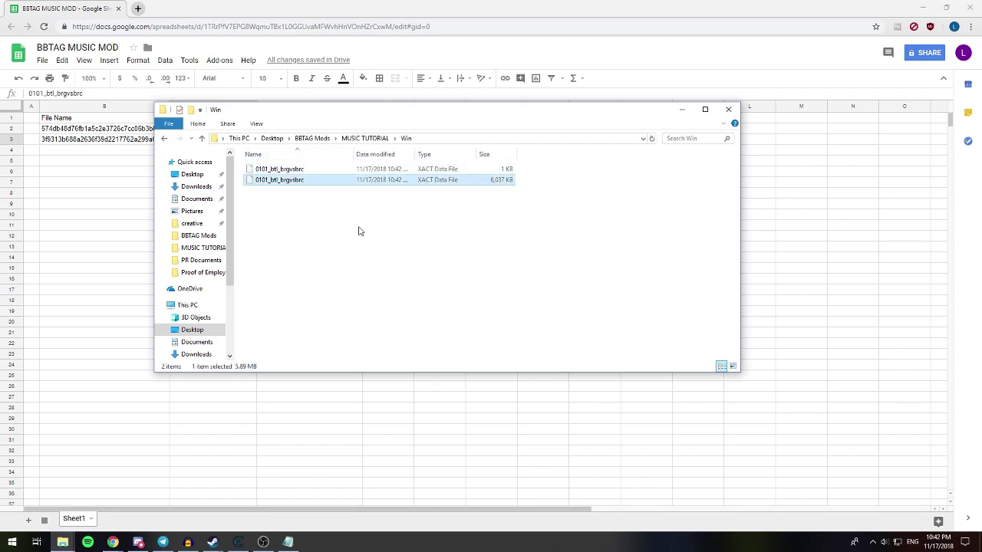
pyautogui.click(163, 139)
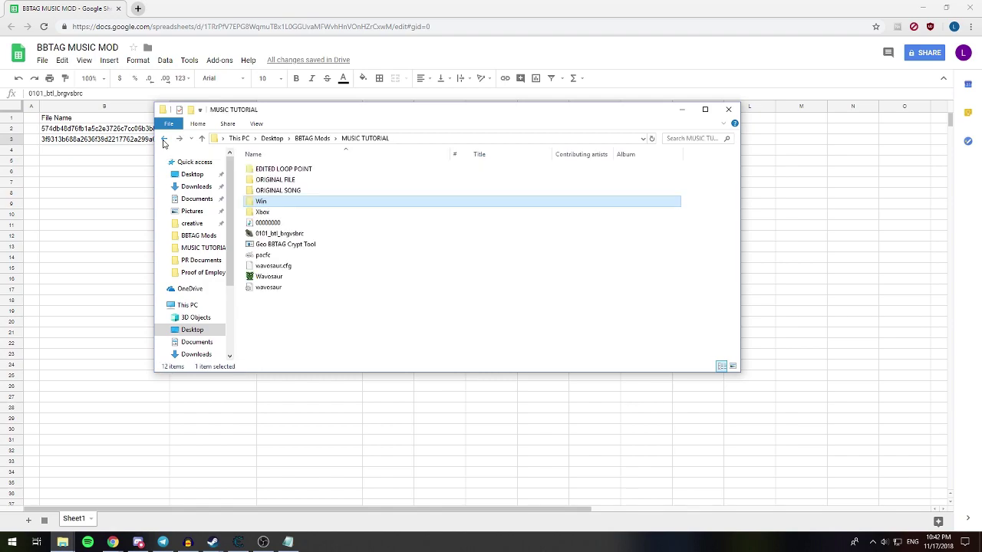
pyautogui.doubleClick(288, 181)
pyautogui.click(291, 169)
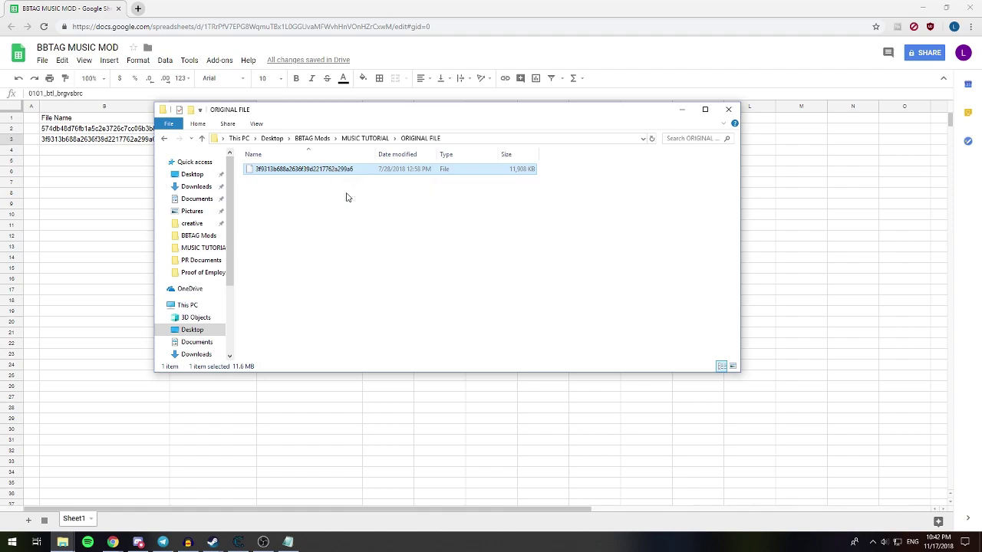
pyautogui.click(163, 138)
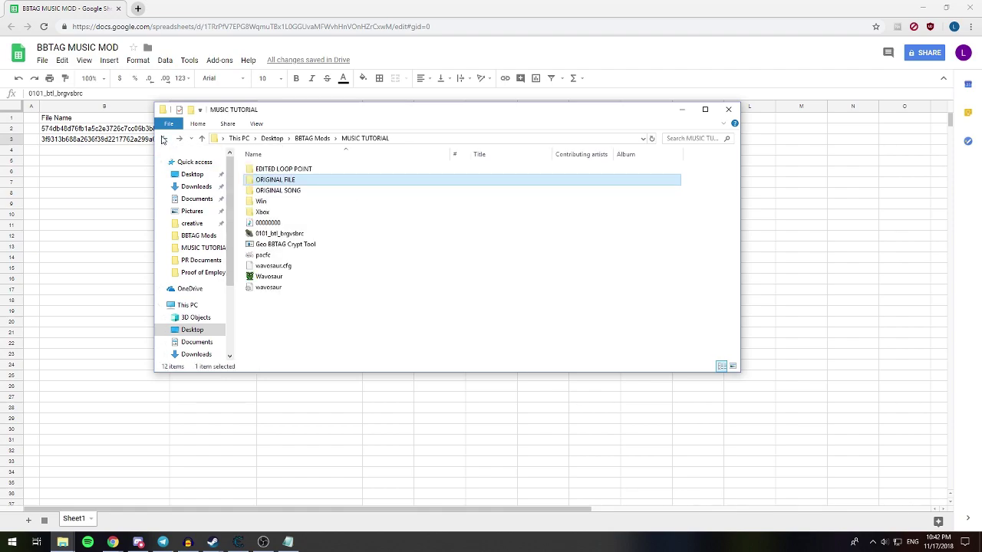
# - Paste the original game file, drag it onto pacfc to make a _33.pac, and launch pacfc
pyautogui.hotkey('ctrl', 'v')
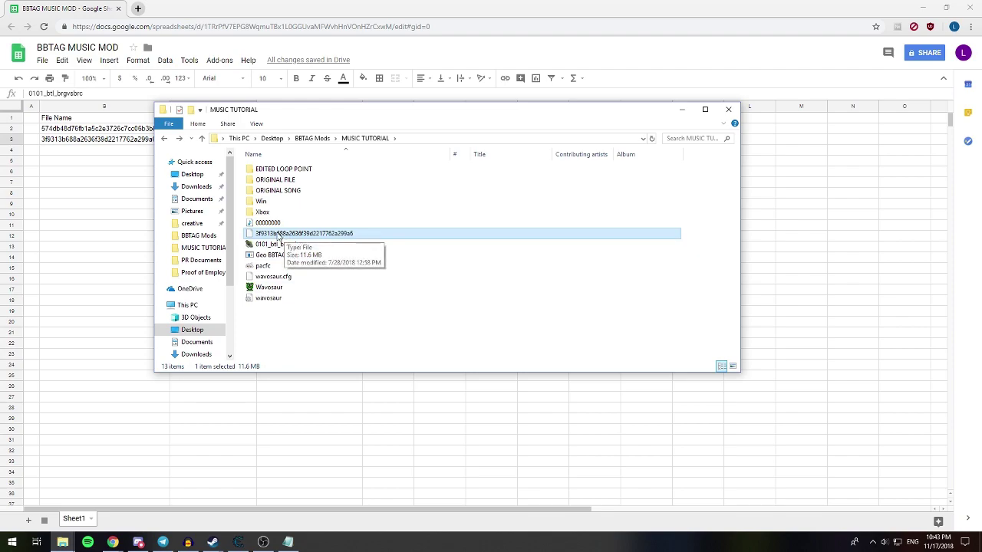
pyautogui.moveTo(284, 237); pyautogui.dragTo(262, 255)
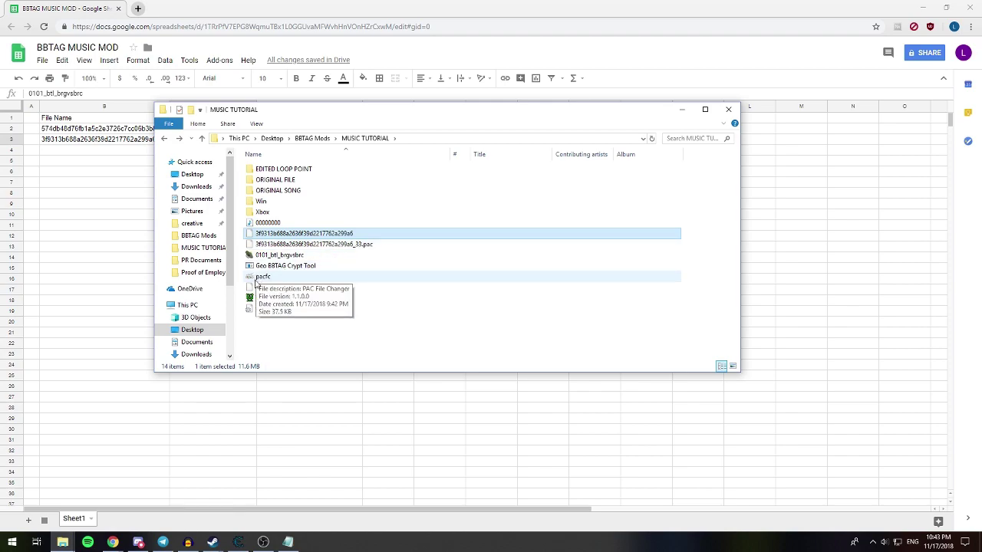
pyautogui.doubleClick(262, 276)
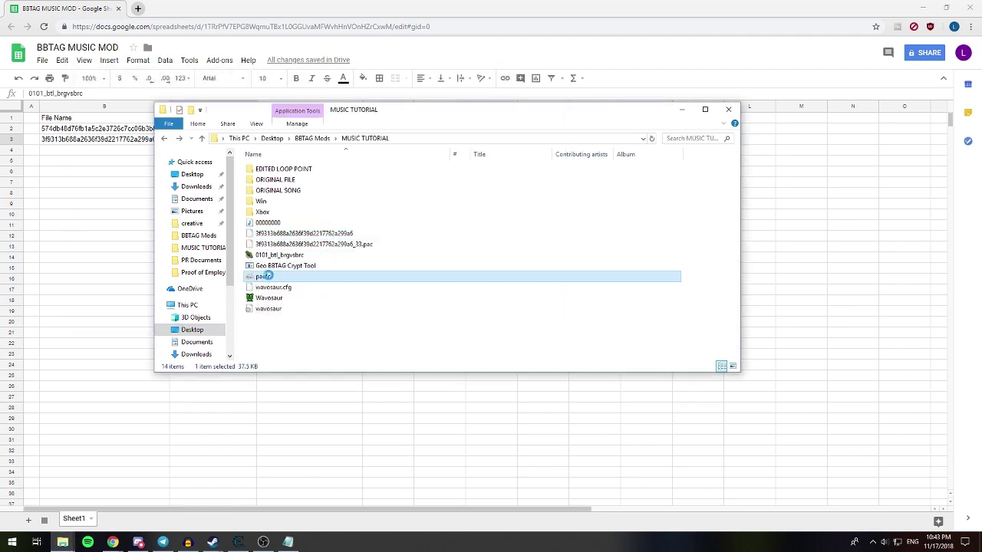
pyautogui.moveTo(150, 93); pyautogui.dragTo(101, 137)
# - Load the _33.pac from the MUSIC TUTORIAL folder into PAC File Changer
pyautogui.click(55, 145)
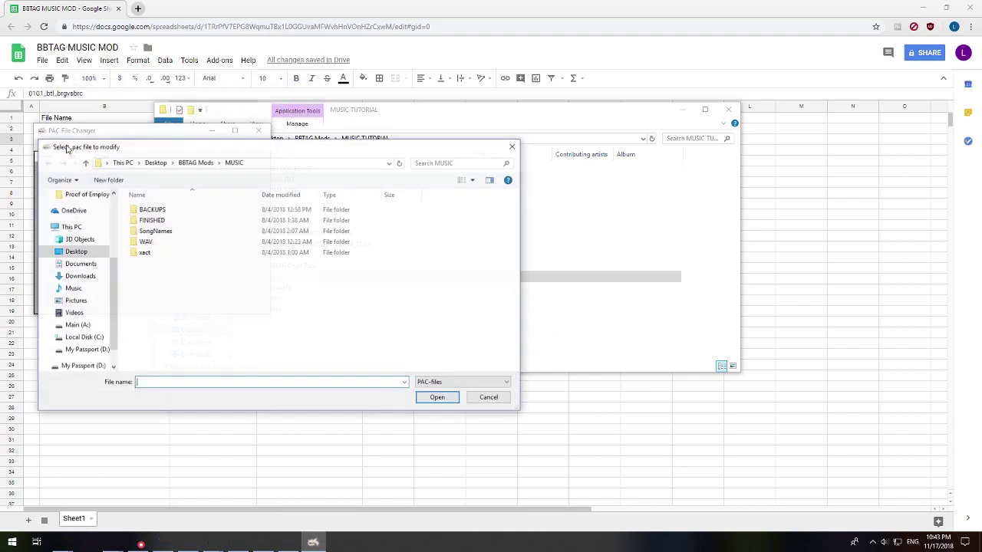
pyautogui.click(196, 163)
pyautogui.doubleClick(179, 231)
pyautogui.click(179, 263)
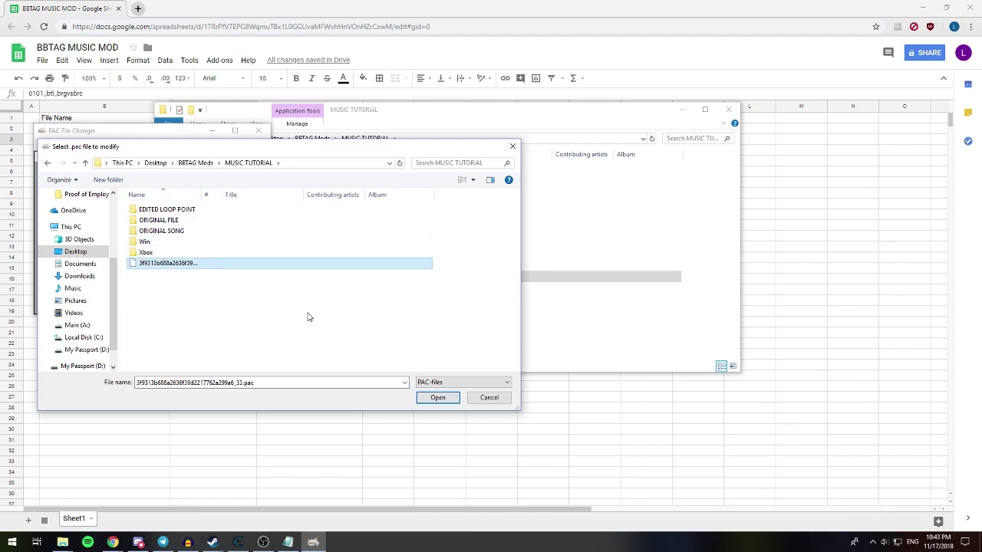
pyautogui.click(436, 398)
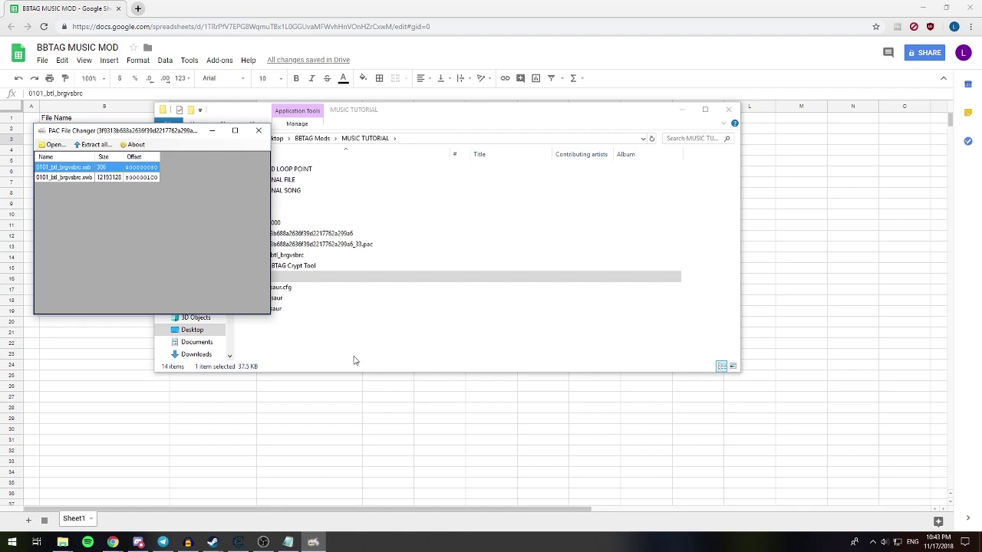
# - Swap the 0101_btl_brgvsbrc.xwb entry for the Win wave bank, then close the tool
pyautogui.click(69, 179)
pyautogui.click(79, 169)
pyautogui.click(87, 179)
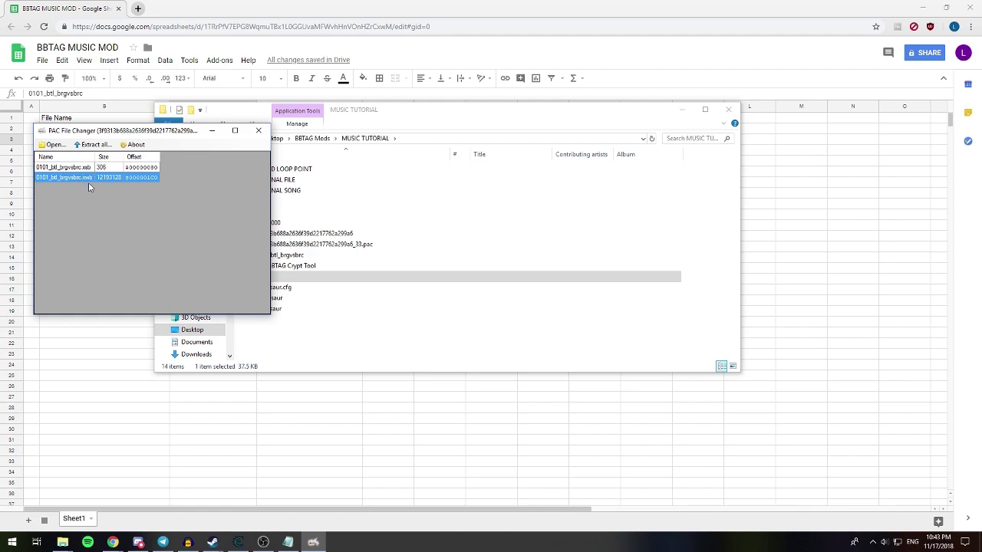
pyautogui.rightClick(76, 179)
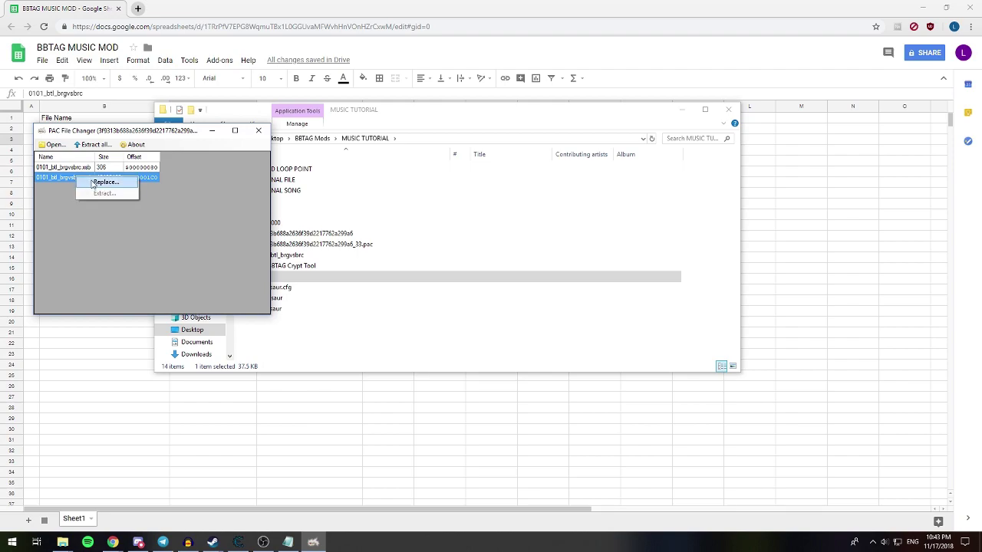
pyautogui.click(92, 183)
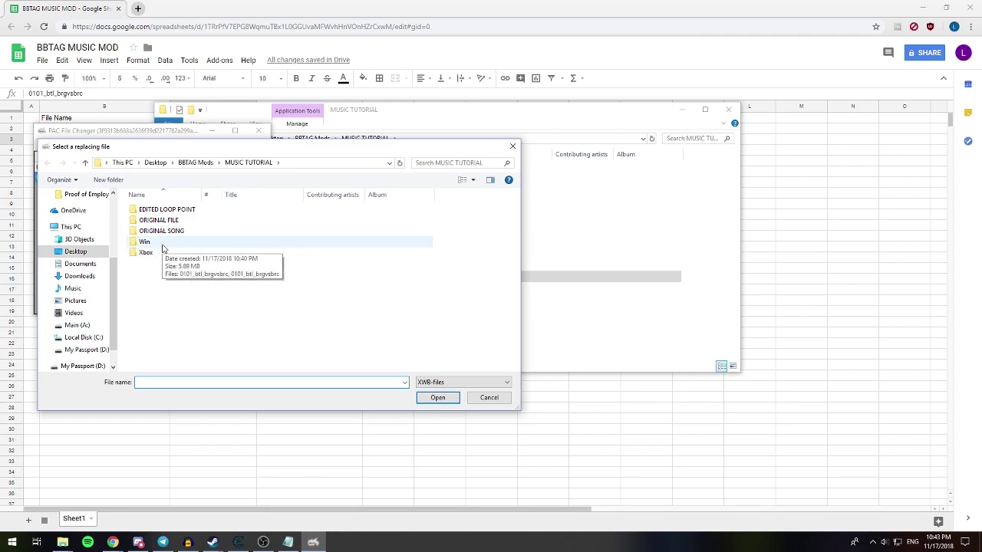
pyautogui.doubleClick(146, 242)
pyautogui.click(162, 212)
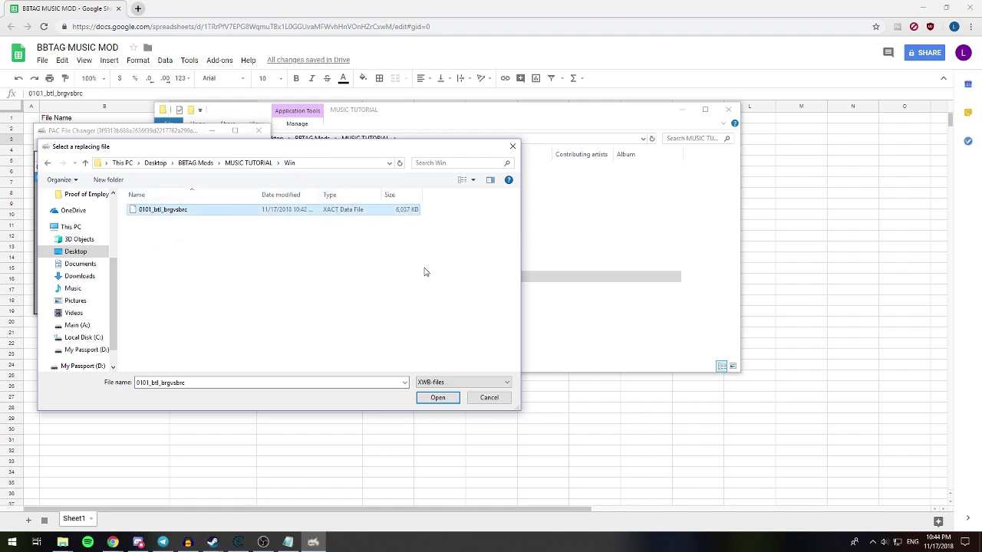
pyautogui.click(438, 398)
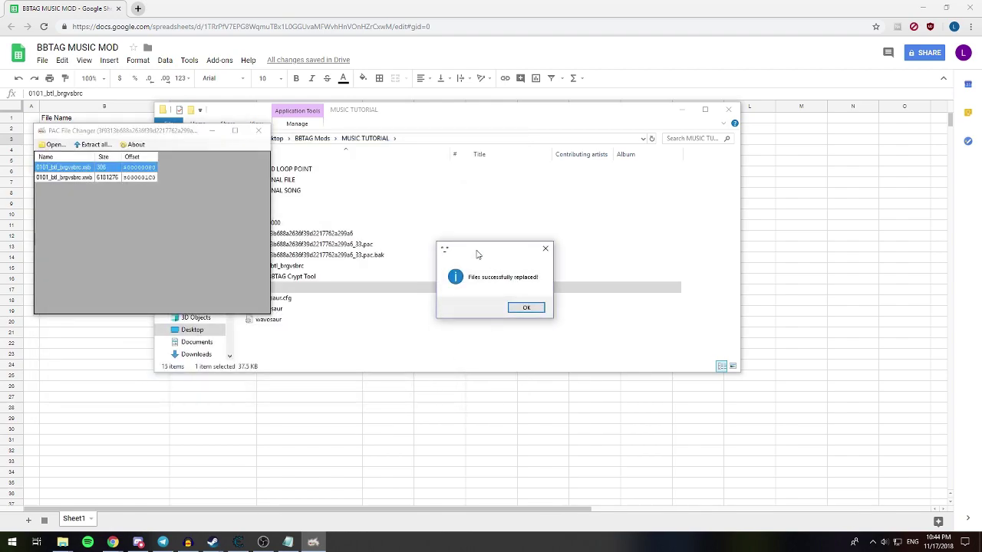
pyautogui.moveTo(476, 253); pyautogui.dragTo(442, 250)
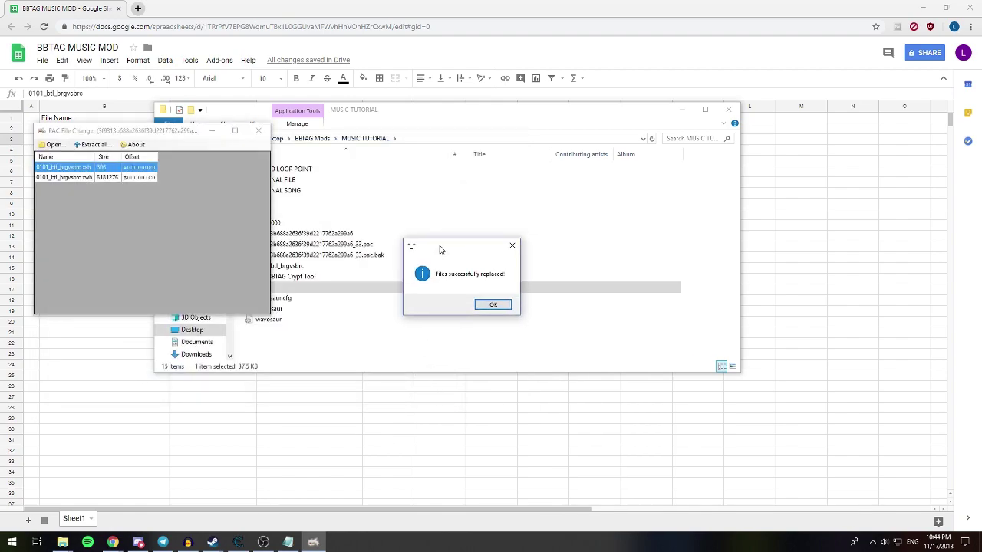
pyautogui.click(491, 307)
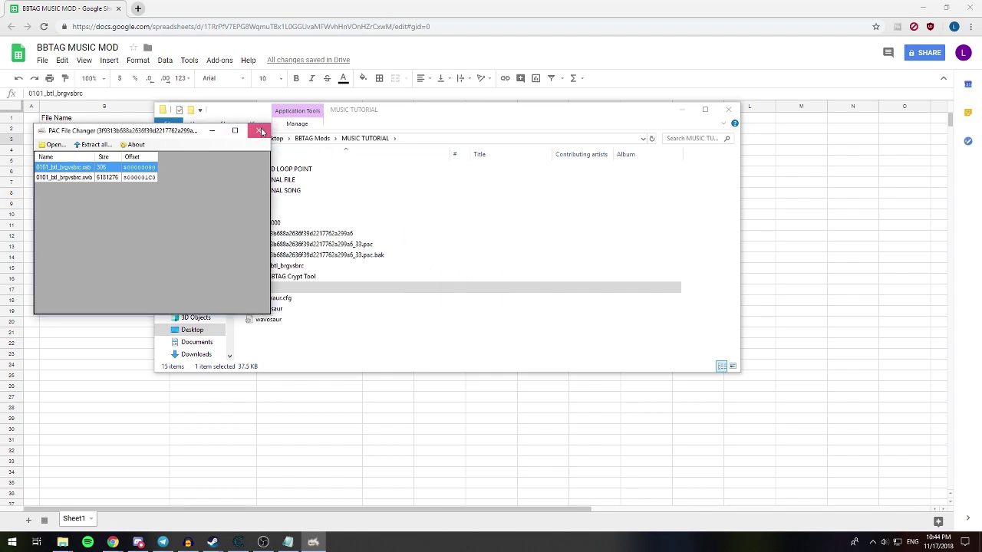
pyautogui.click(258, 130)
# - Compare the file sizes of the original game file and the _33.pac
pyautogui.click(329, 233)
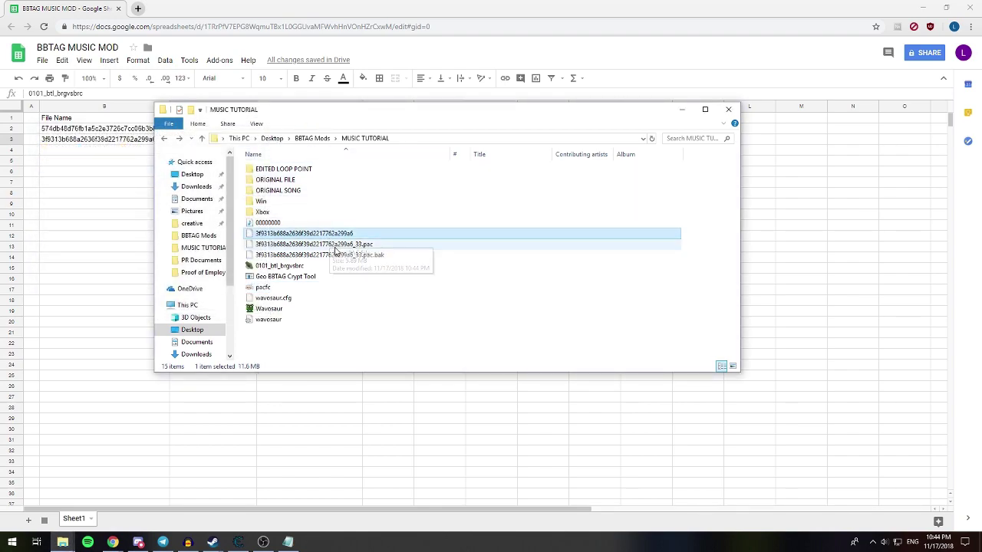
pyautogui.click(328, 244)
pyautogui.click(329, 253)
pyautogui.click(328, 243)
pyautogui.click(326, 234)
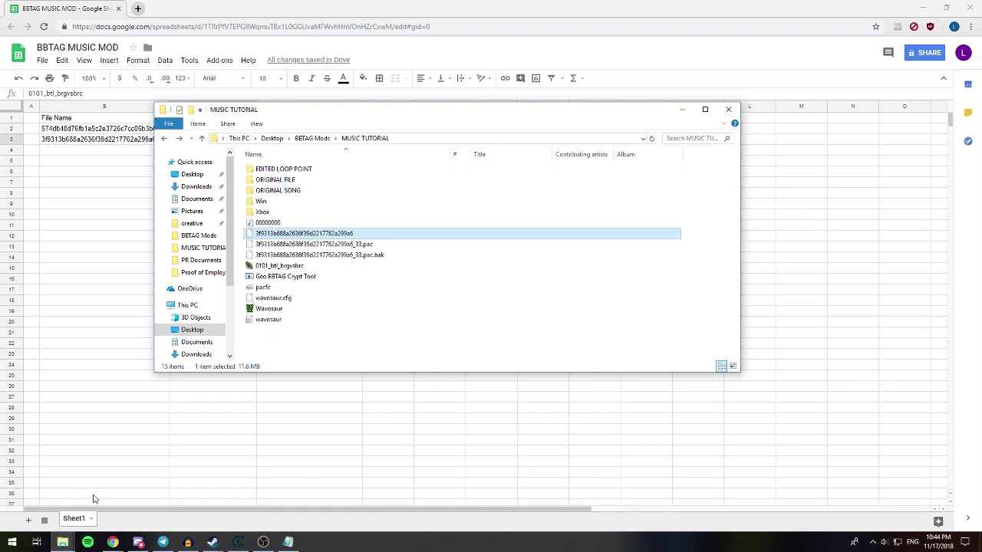
pyautogui.click(324, 245)
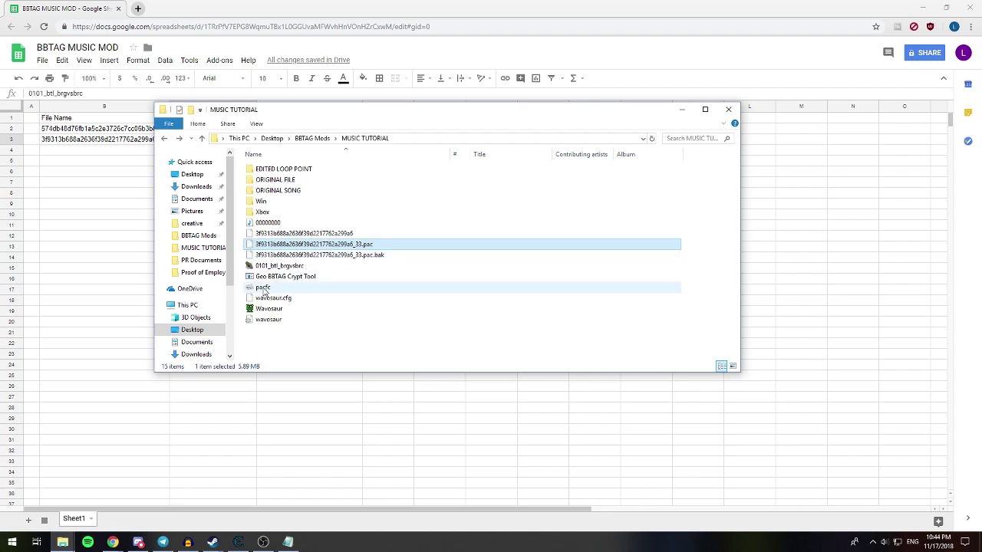
pyautogui.click(307, 246)
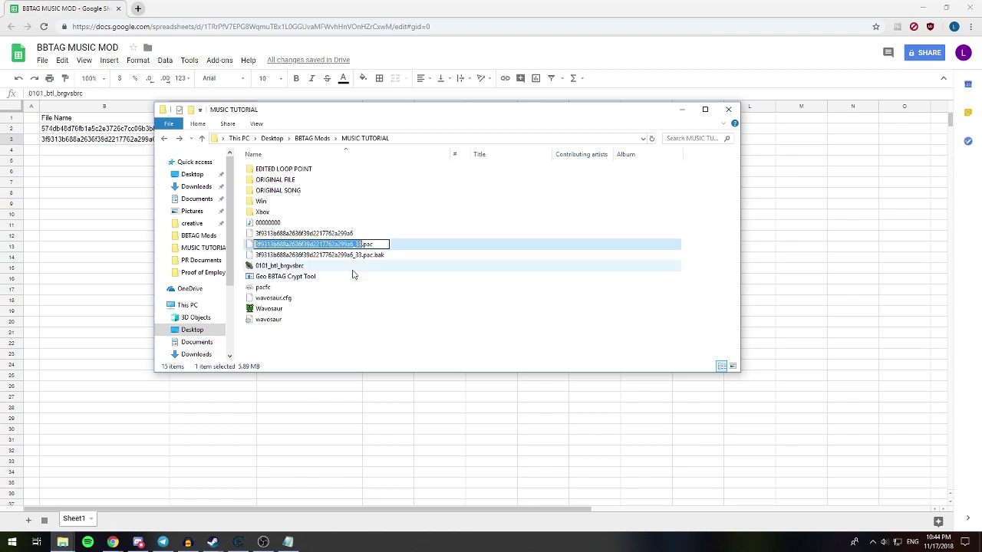
pyautogui.click(300, 276)
pyautogui.click(338, 244)
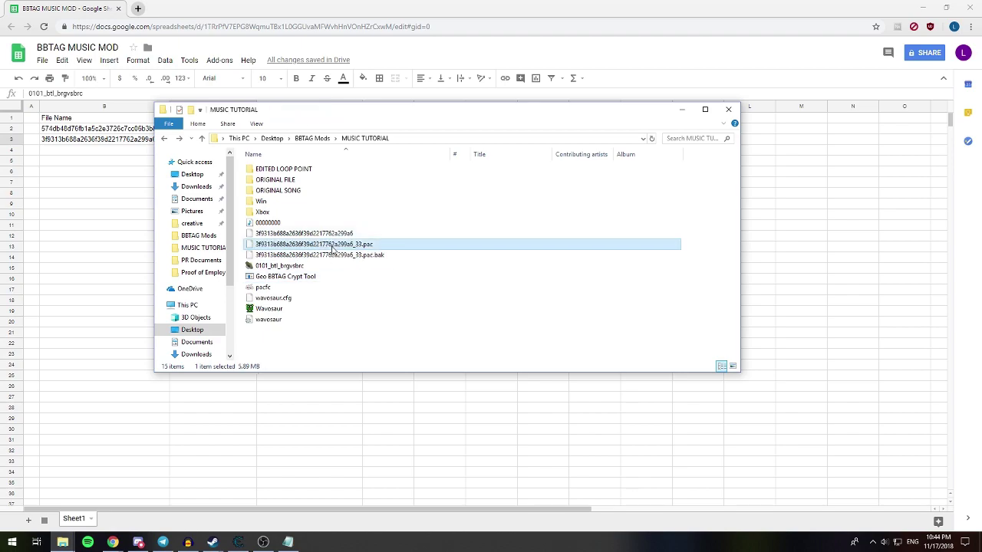
# - Delete the .pac.bak backup and the extensionless extracted 3f9313… file
pyautogui.click(297, 255)
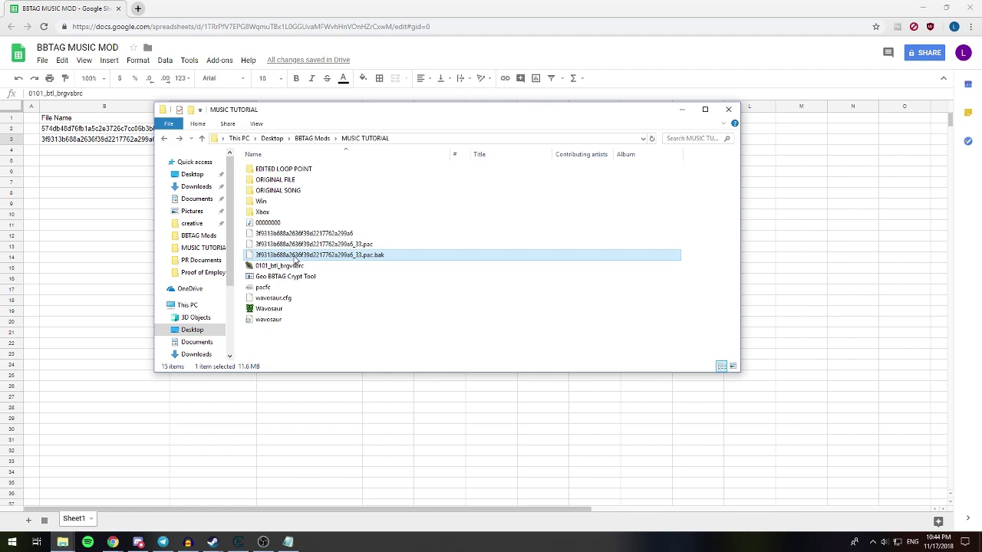
pyautogui.press('Delete')
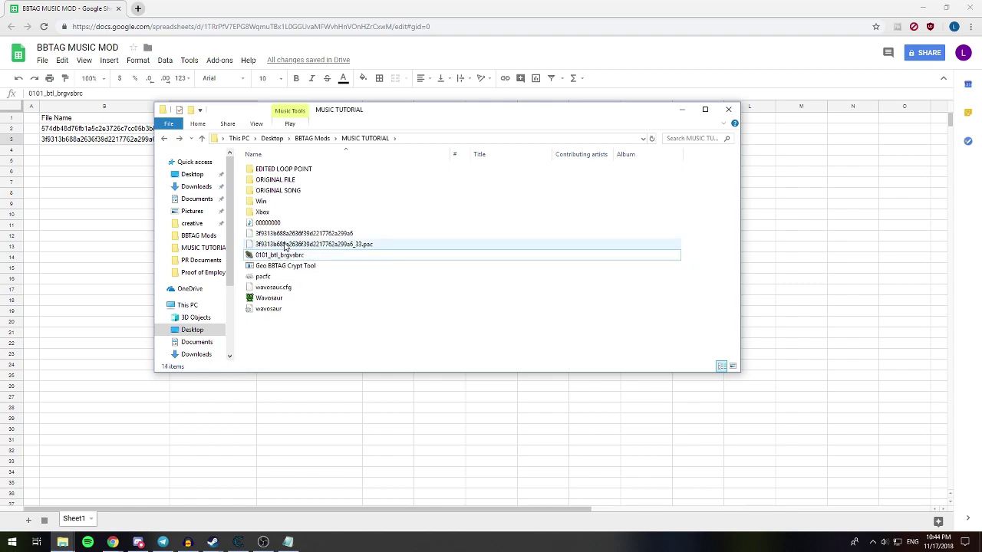
pyautogui.click(290, 233)
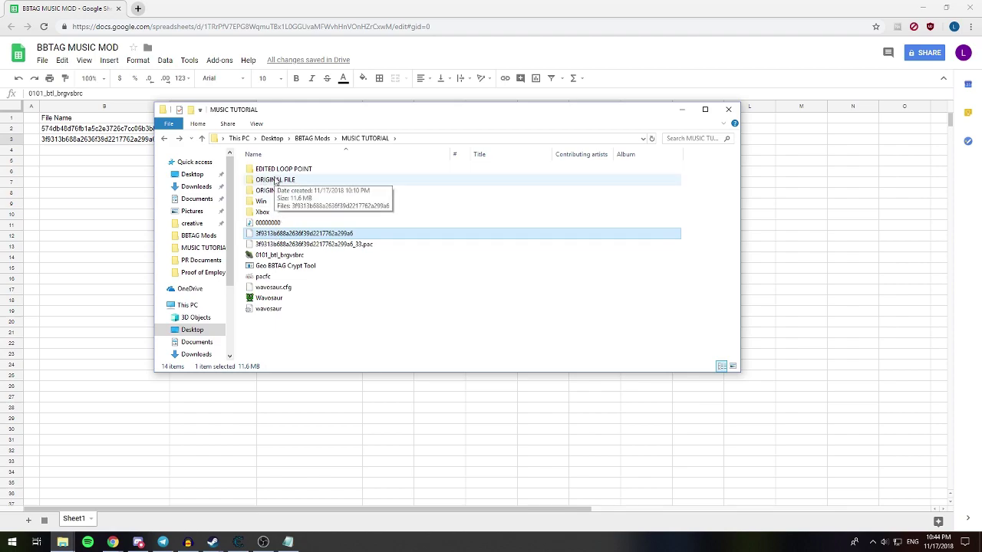
pyautogui.press('Delete')
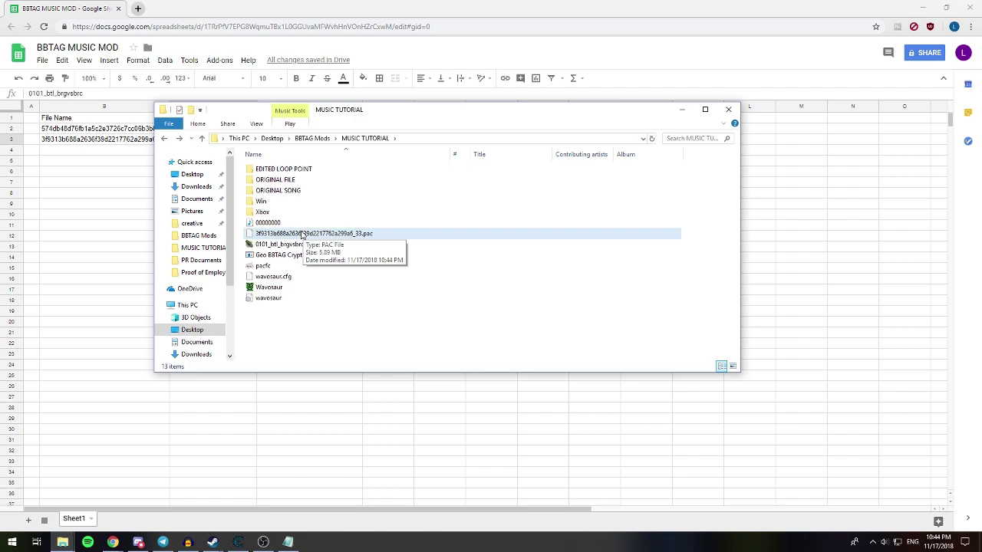
# - Encrypt the _33.pac with Geo BBTAG Crypt Tool and bring up the BBTAG asset folder
pyautogui.moveTo(299, 233); pyautogui.dragTo(302, 253)
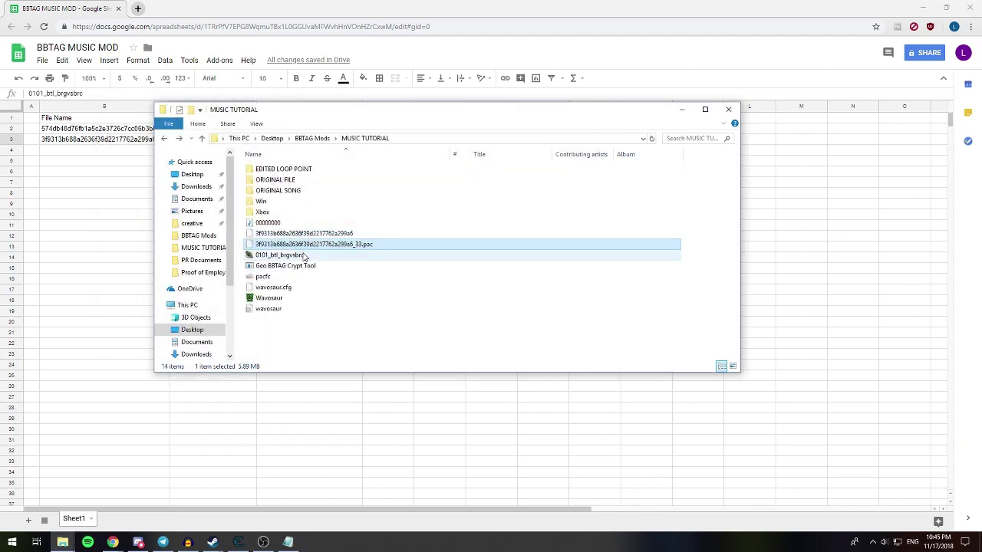
pyautogui.click(305, 235)
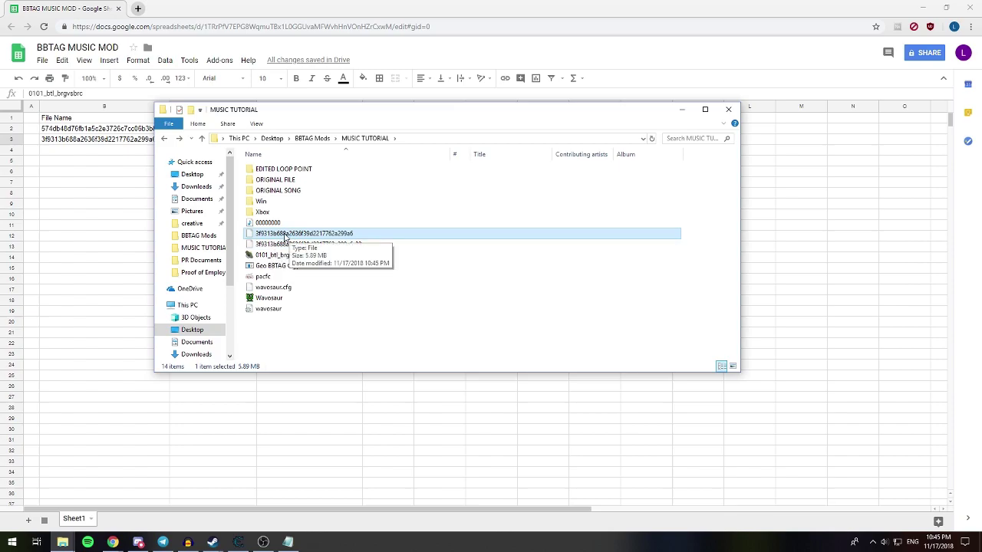
pyautogui.moveTo(62, 541)
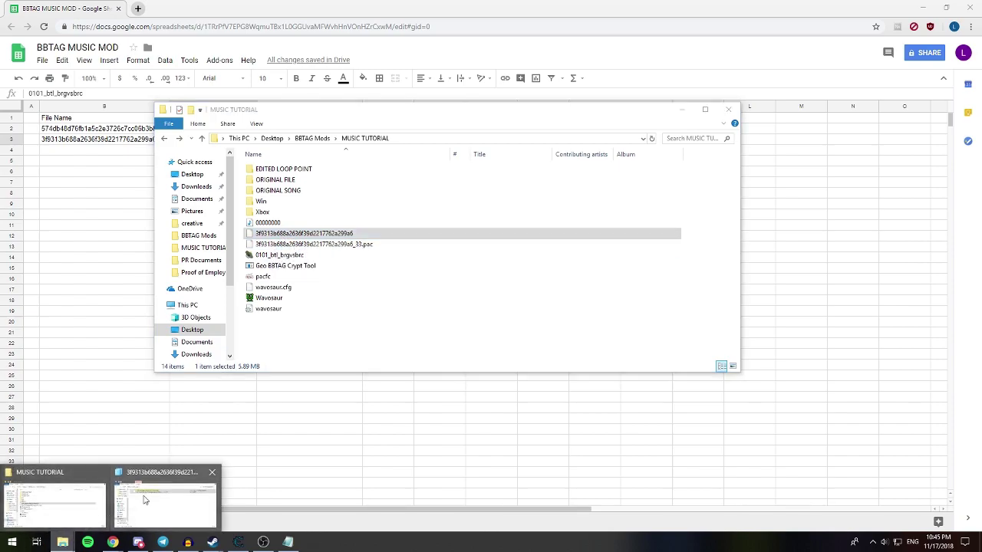
pyautogui.click(127, 499)
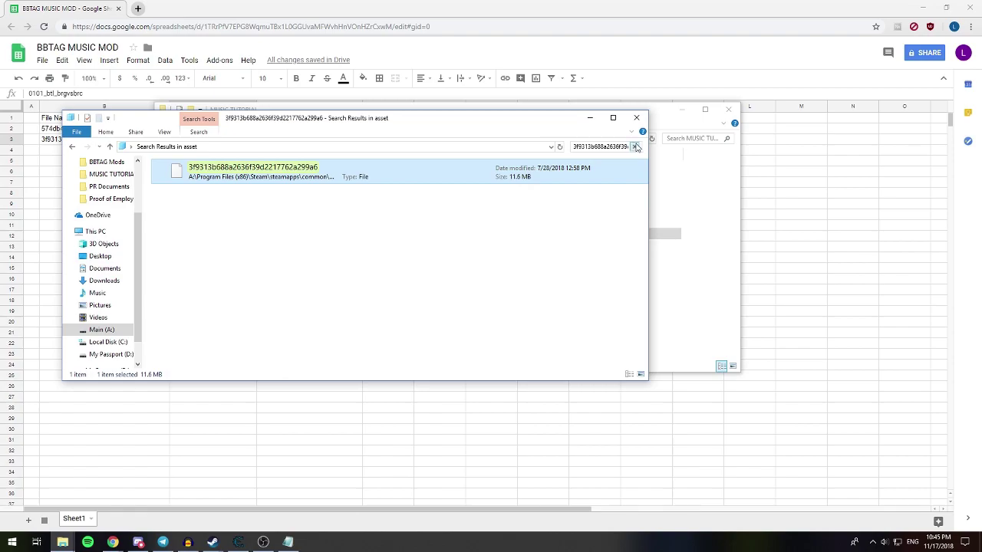
pyautogui.click(635, 147)
# - Copy the encrypted 3f9313b688a2636f39d2217762a299a6 into the asset folder, replacing the original
pyautogui.moveTo(499, 113); pyautogui.dragTo(618, 221)
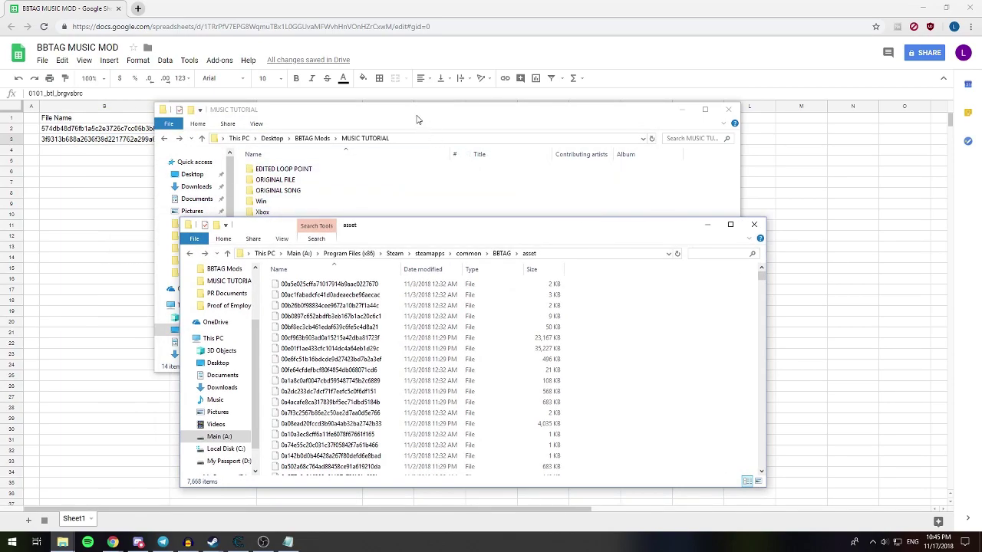
pyautogui.moveTo(416, 116); pyautogui.dragTo(413, 39)
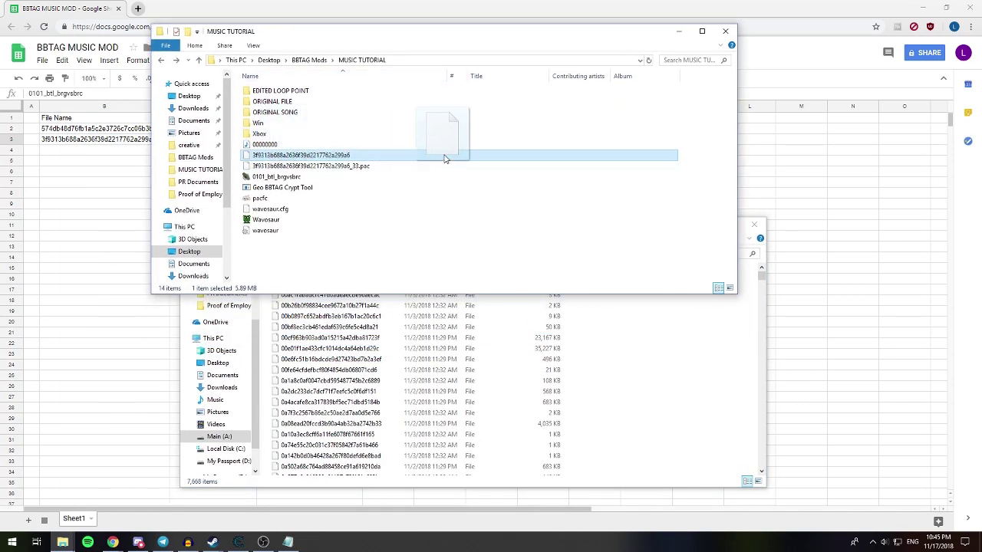
pyautogui.moveTo(451, 158); pyautogui.dragTo(675, 380)
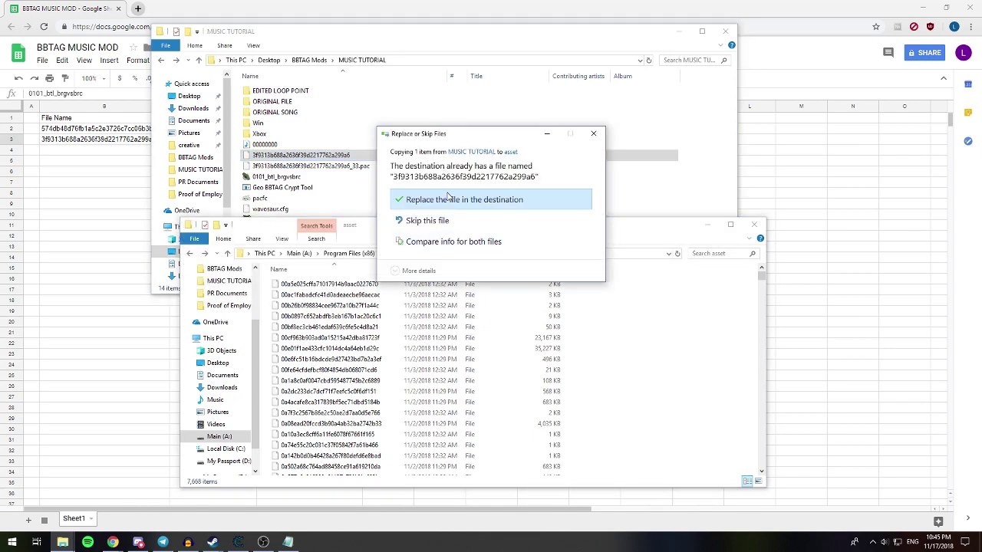
pyautogui.click(440, 200)
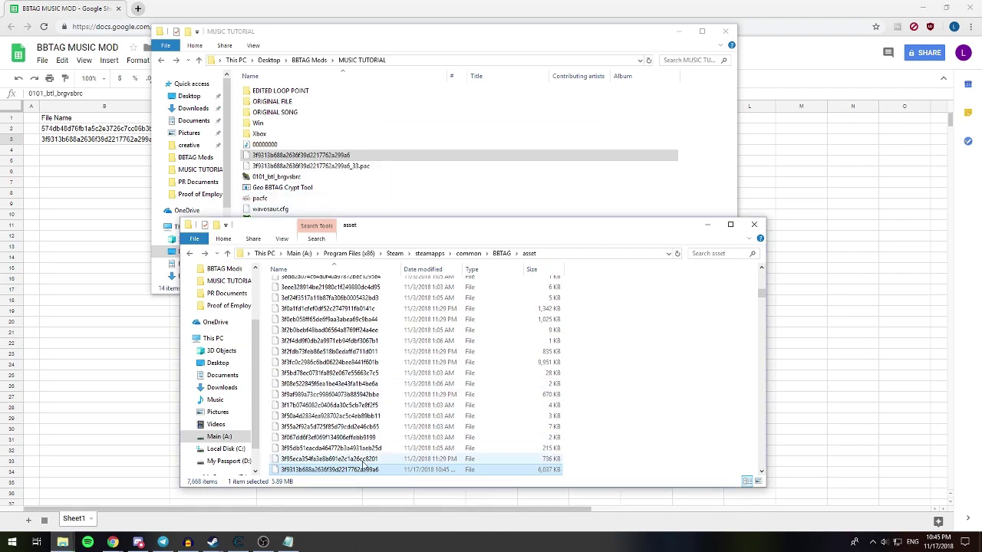
# - Switch to the Steam library and press PLAY on BlazBlue Cross Tag Battle
pyautogui.click(195, 501)
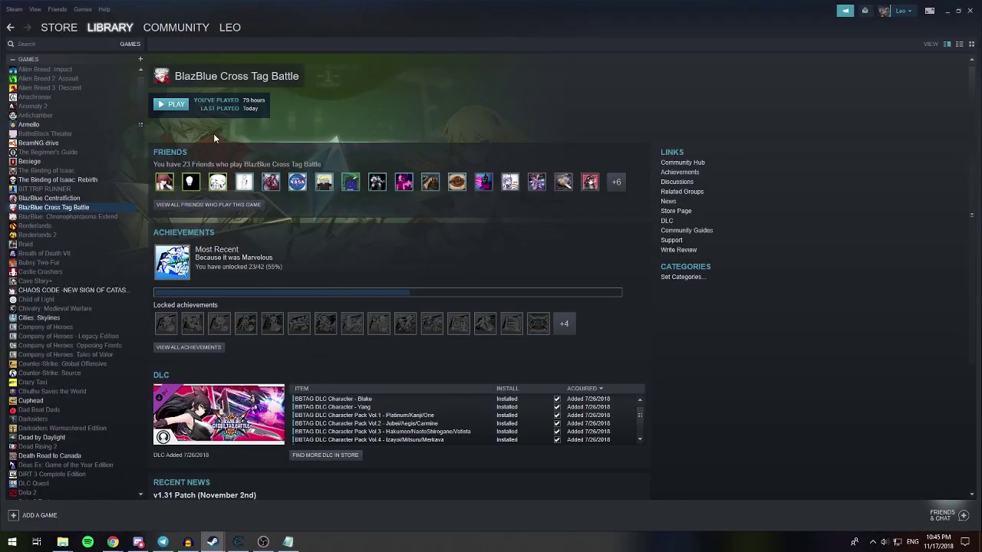
pyautogui.click(171, 104)
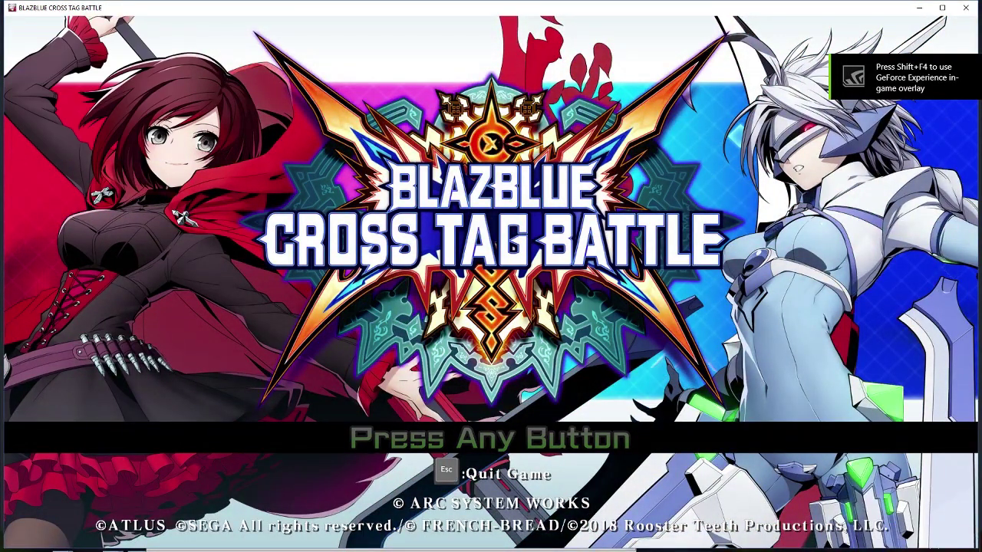
# - Go from the title screen into Training Mode as player 1
pyautogui.press('Return')
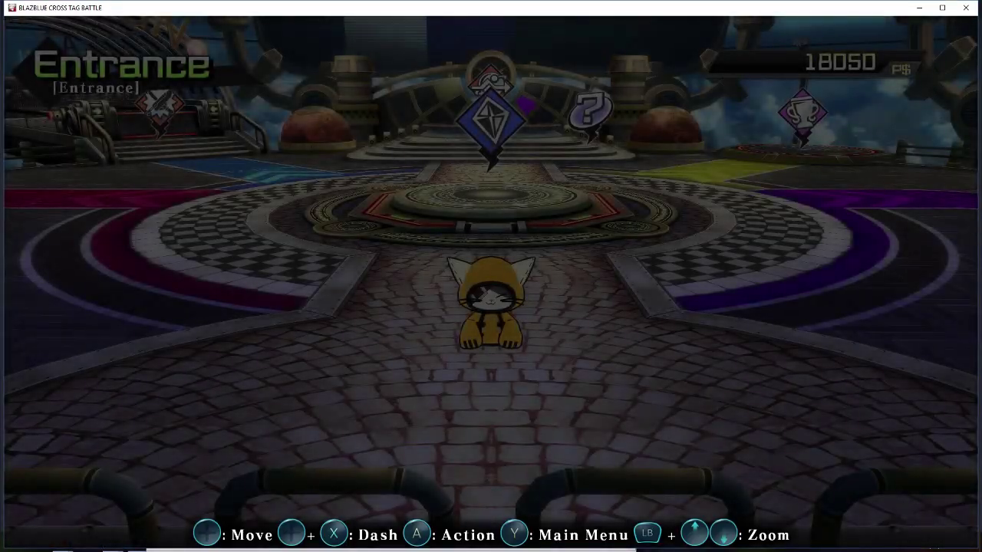
pyautogui.press('Return')
pyautogui.press('s')
pyautogui.press('j')
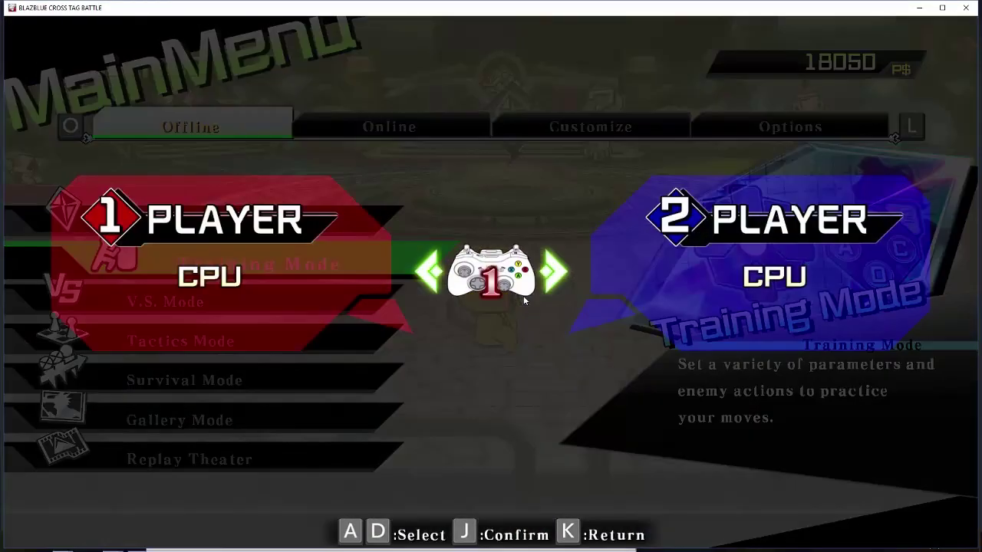
pyautogui.press('a')
pyautogui.press('j')
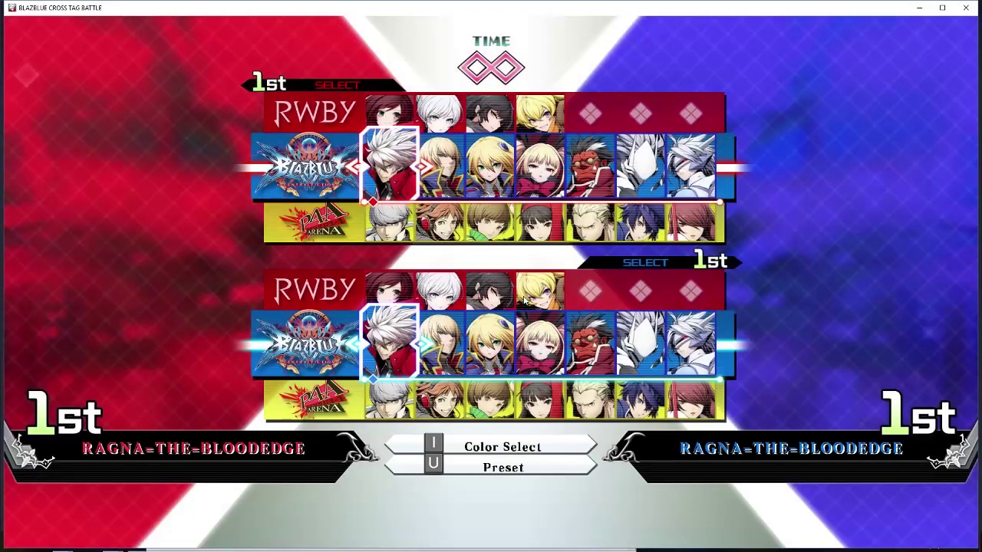
# - Pick Ragna and Jin for both player 1's team and the opponent's team
pyautogui.press('j')
pyautogui.press('d')
pyautogui.press('j')
pyautogui.press('j')
pyautogui.press('d')
pyautogui.press('j')
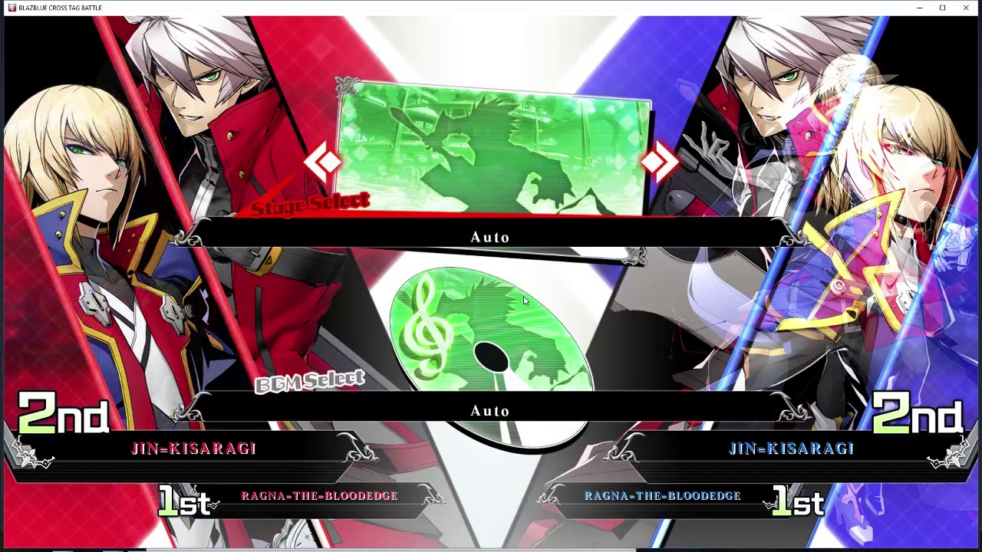
pyautogui.press('s')
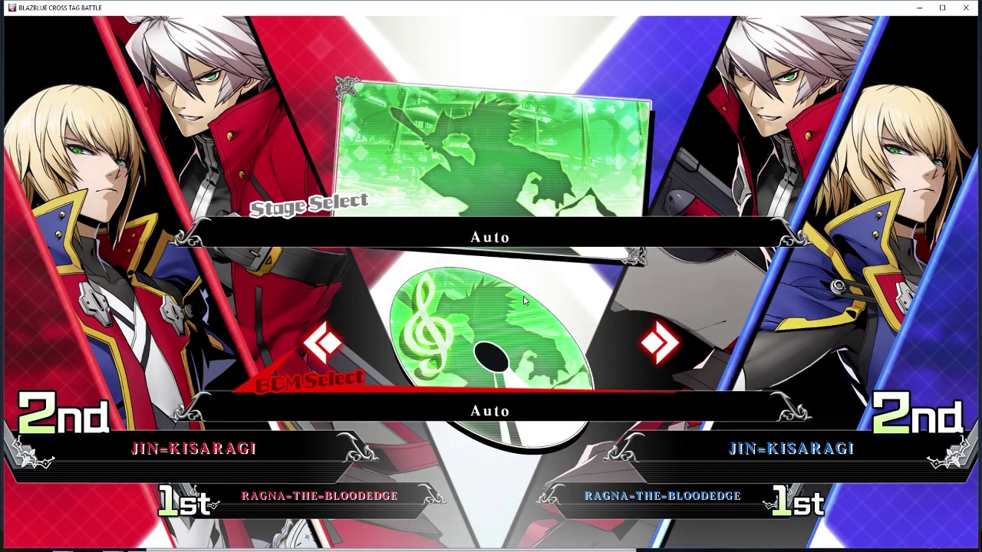
# - Choose White Requiem as the background music
pyautogui.press('a')
pyautogui.press('a')
pyautogui.press('a')
pyautogui.press('a')
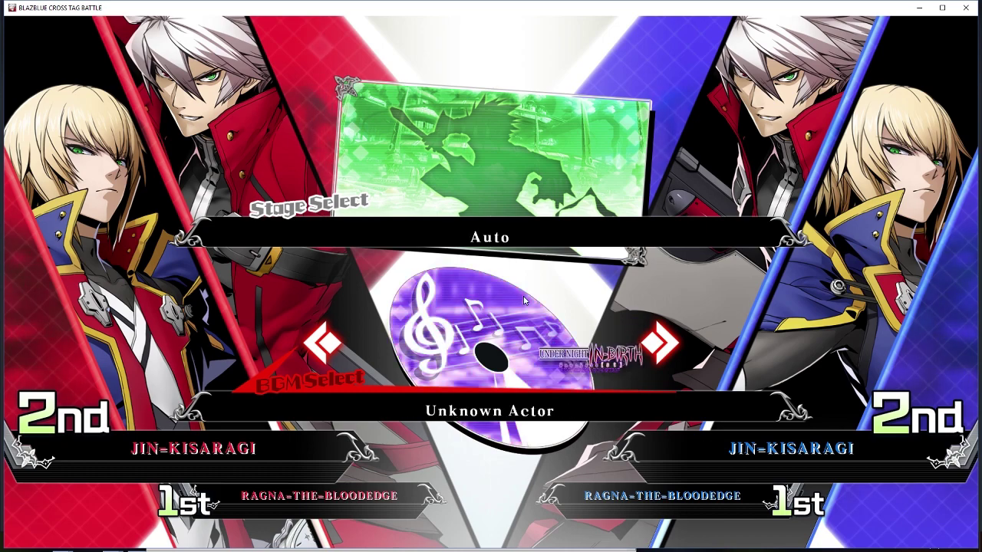
pyautogui.press('a')
pyautogui.press('a')
pyautogui.press('a')
pyautogui.press('a')
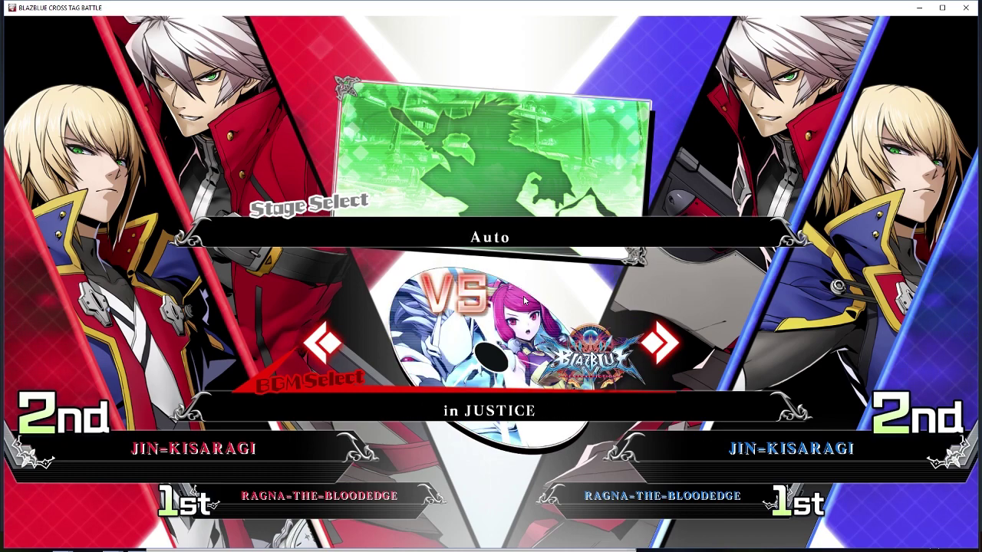
pyautogui.press('a')
pyautogui.press('a')
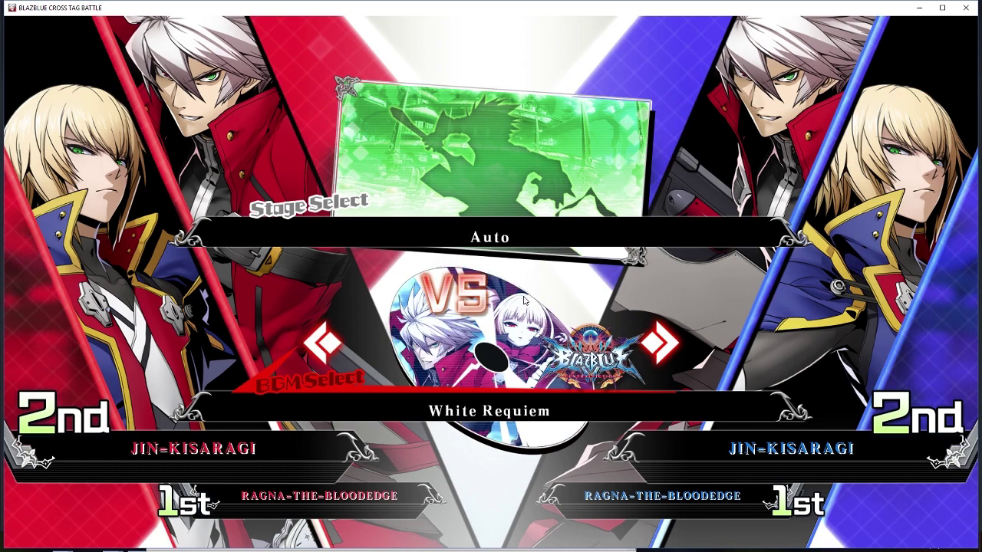
pyautogui.press('Return')
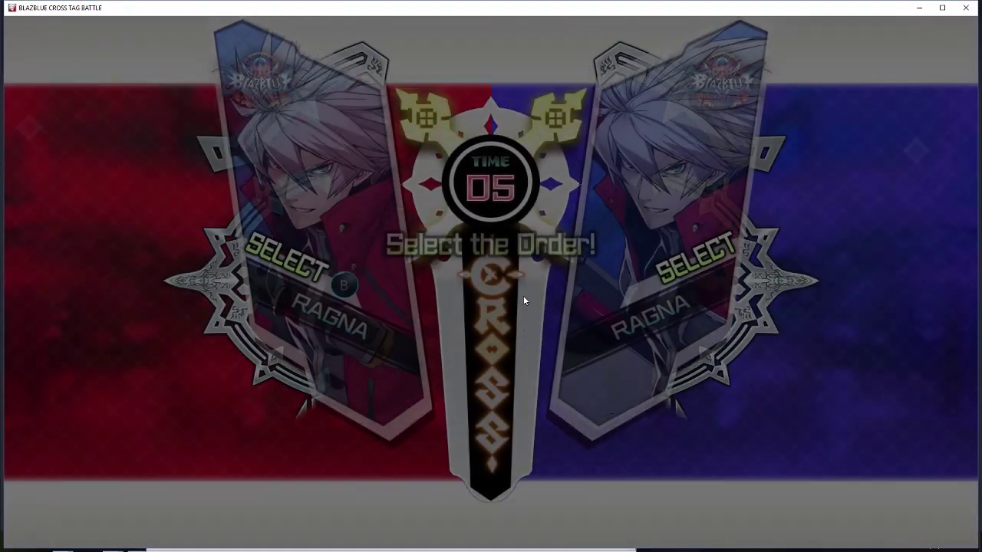
# - Confirm the character order to load the Ragna versus Jin training match
pyautogui.press('j')
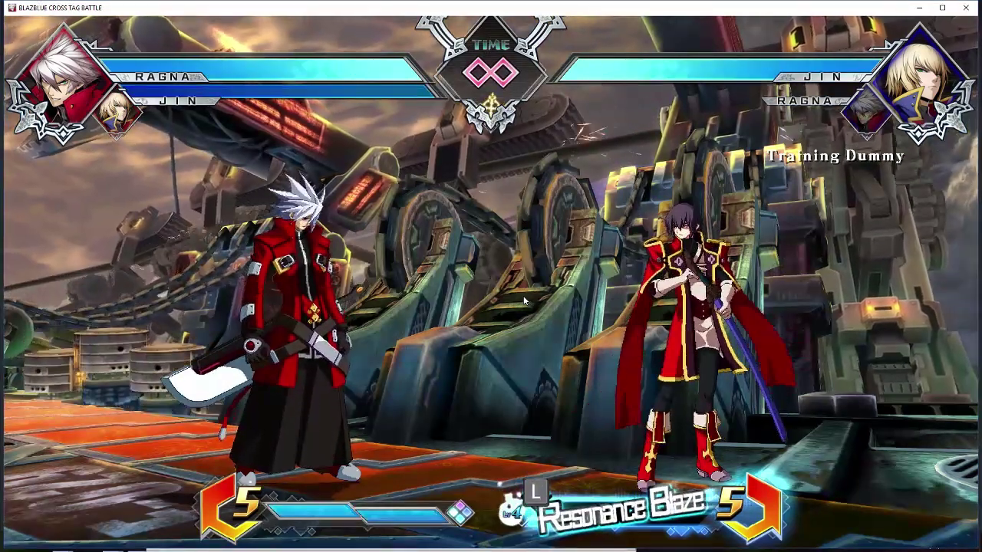
# - Pause and page through the training setup pages, including recording settings
pyautogui.press('Escape')
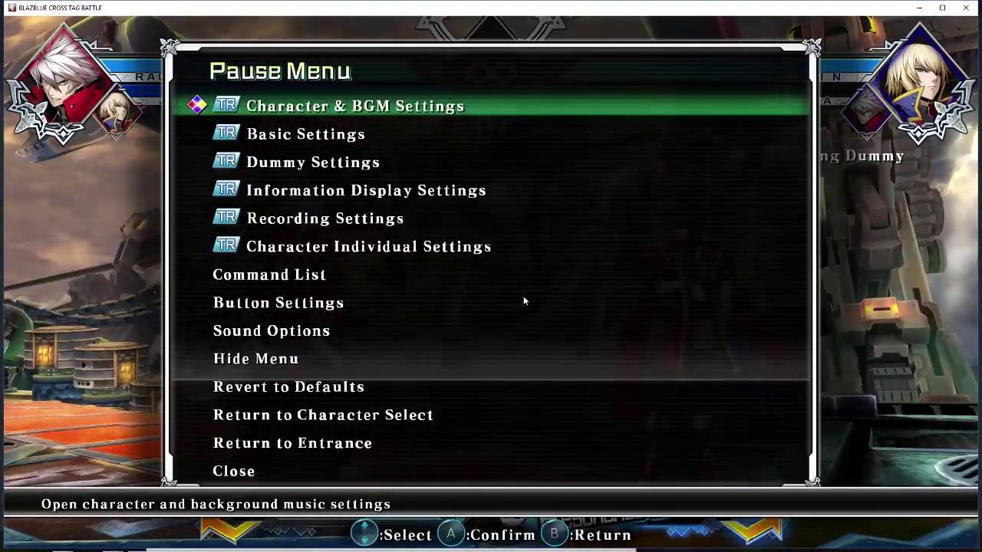
pyautogui.press('j')
pyautogui.press('d')
pyautogui.press('d')
pyautogui.press('d')
pyautogui.press('d')
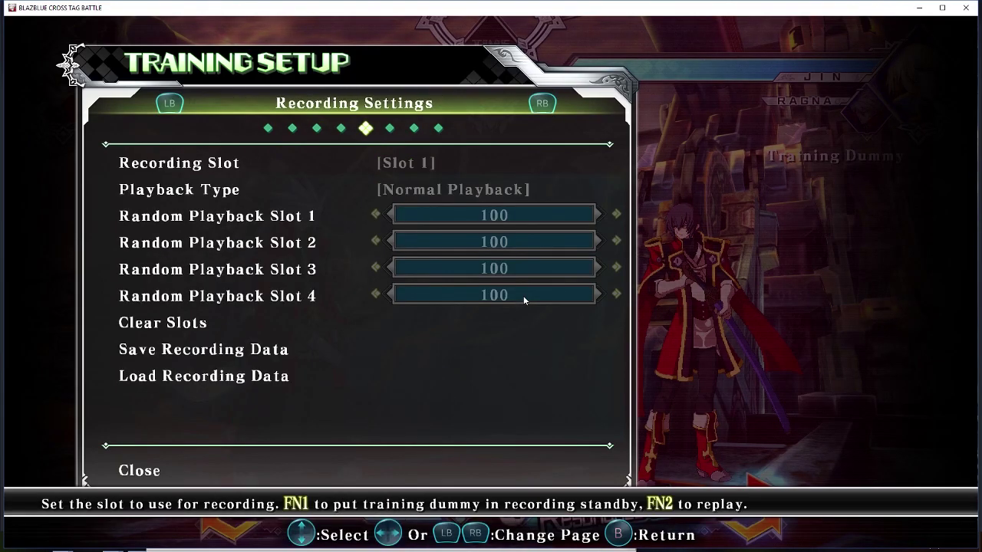
# - Raise the master volume to 48 in Sound Options
pyautogui.press('d')
pyautogui.press('k')
pyautogui.press('Escape')
pyautogui.press('s')
pyautogui.press('s')
pyautogui.press('s')
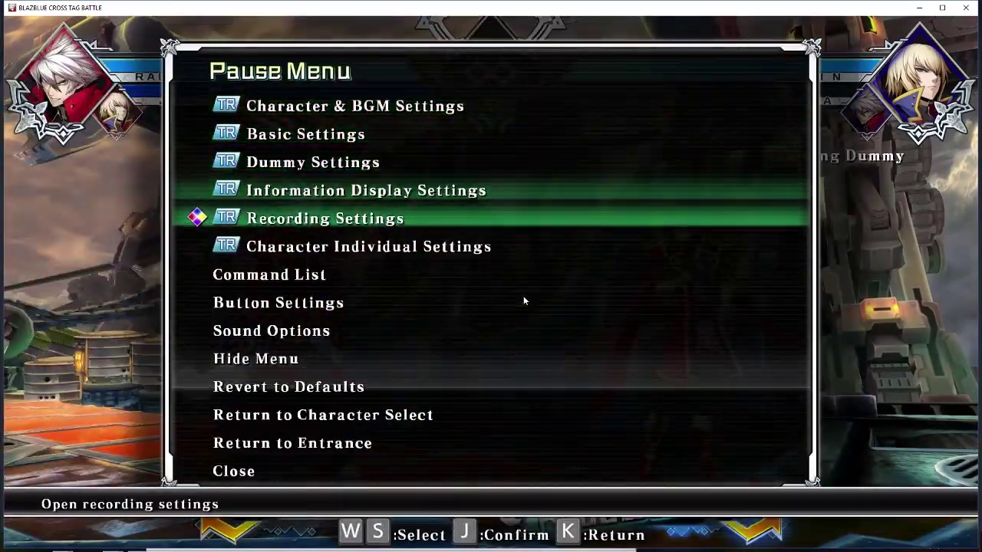
pyautogui.press('s')
pyautogui.press('s')
pyautogui.press('s')
pyautogui.press('s')
pyautogui.press('j')
pyautogui.press('s')
pyautogui.press('s')
pyautogui.press('w')
pyautogui.press('w')
pyautogui.press('s')
pyautogui.press('w')
pyautogui.press('d')
pyautogui.press('d')
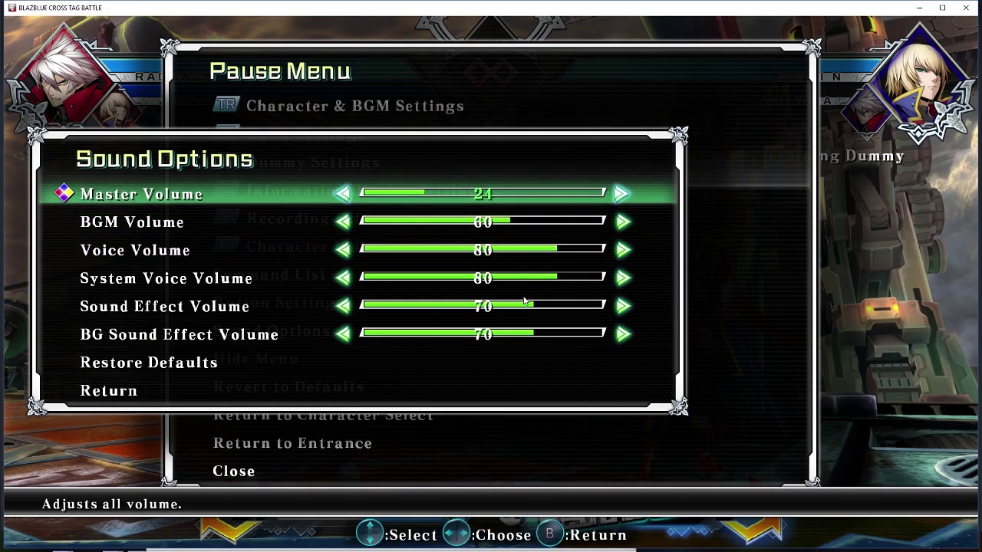
pyautogui.press('d')
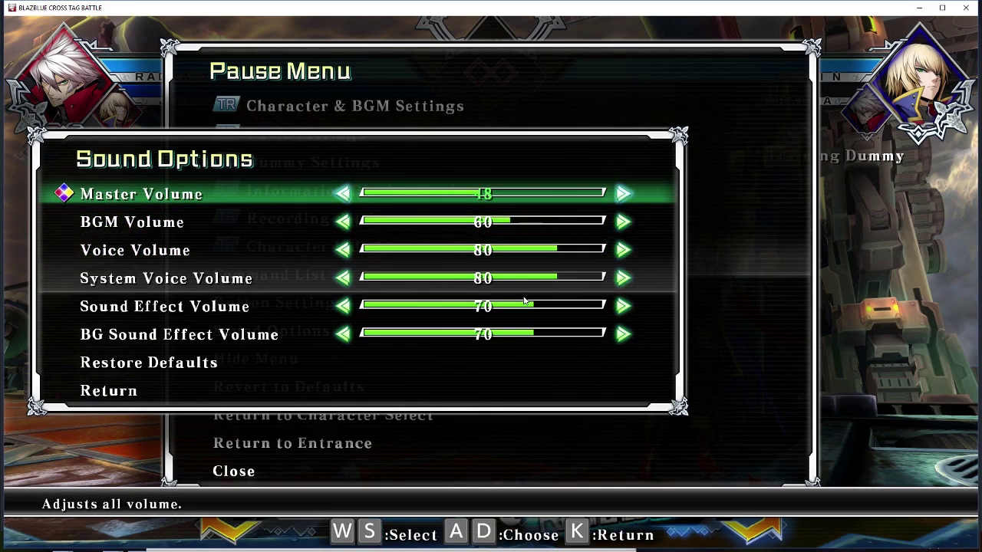
pyautogui.press('k')
pyautogui.press('k')
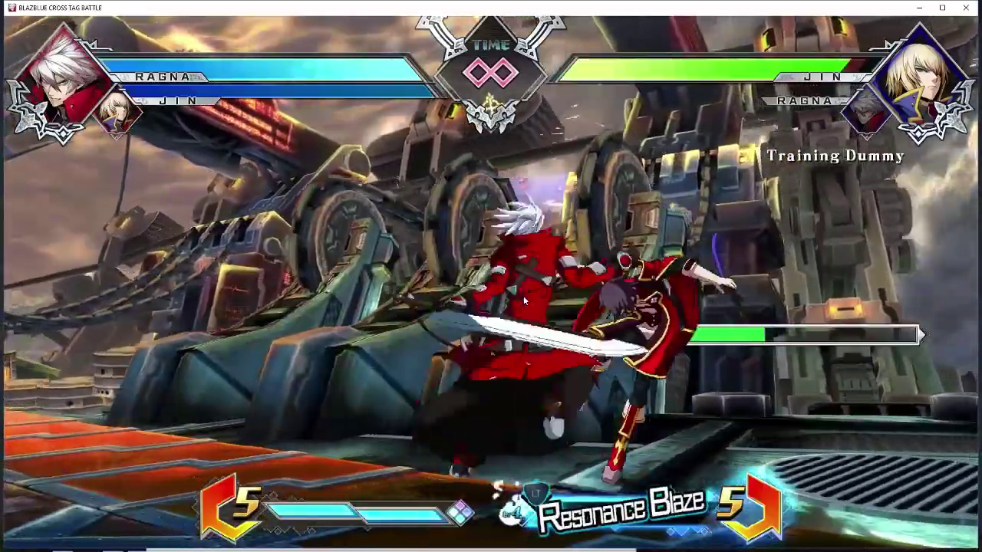
# - Resume training and continue Ragna's combo on the Jin dummy
pyautogui.press('l')
pyautogui.press('j')
pyautogui.press('j')
pyautogui.press('j')
pyautogui.press('j')
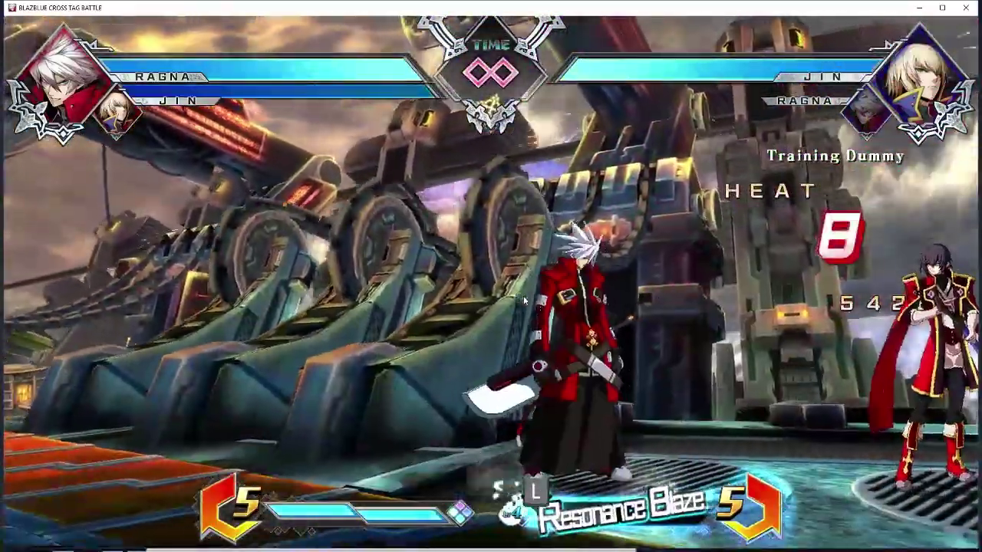
pyautogui.press('a')
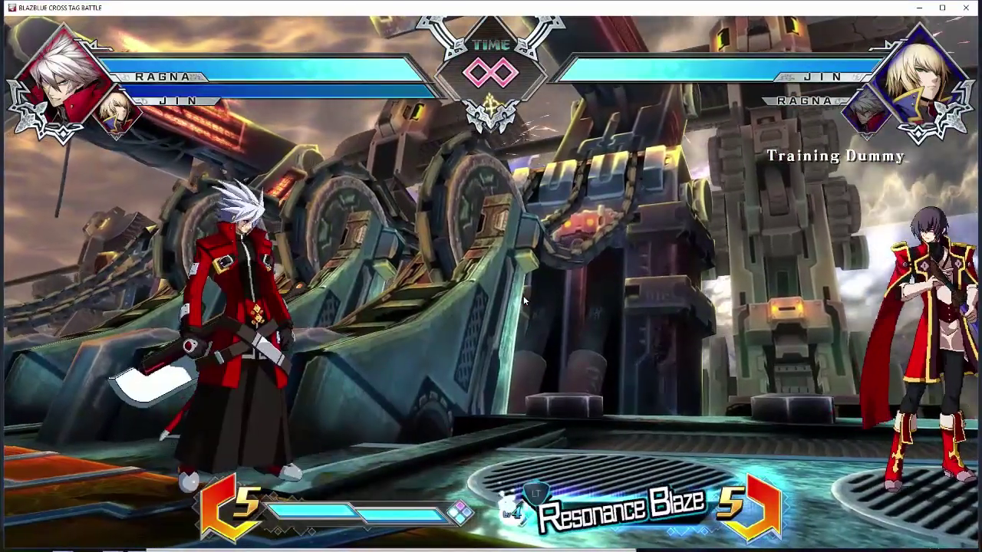